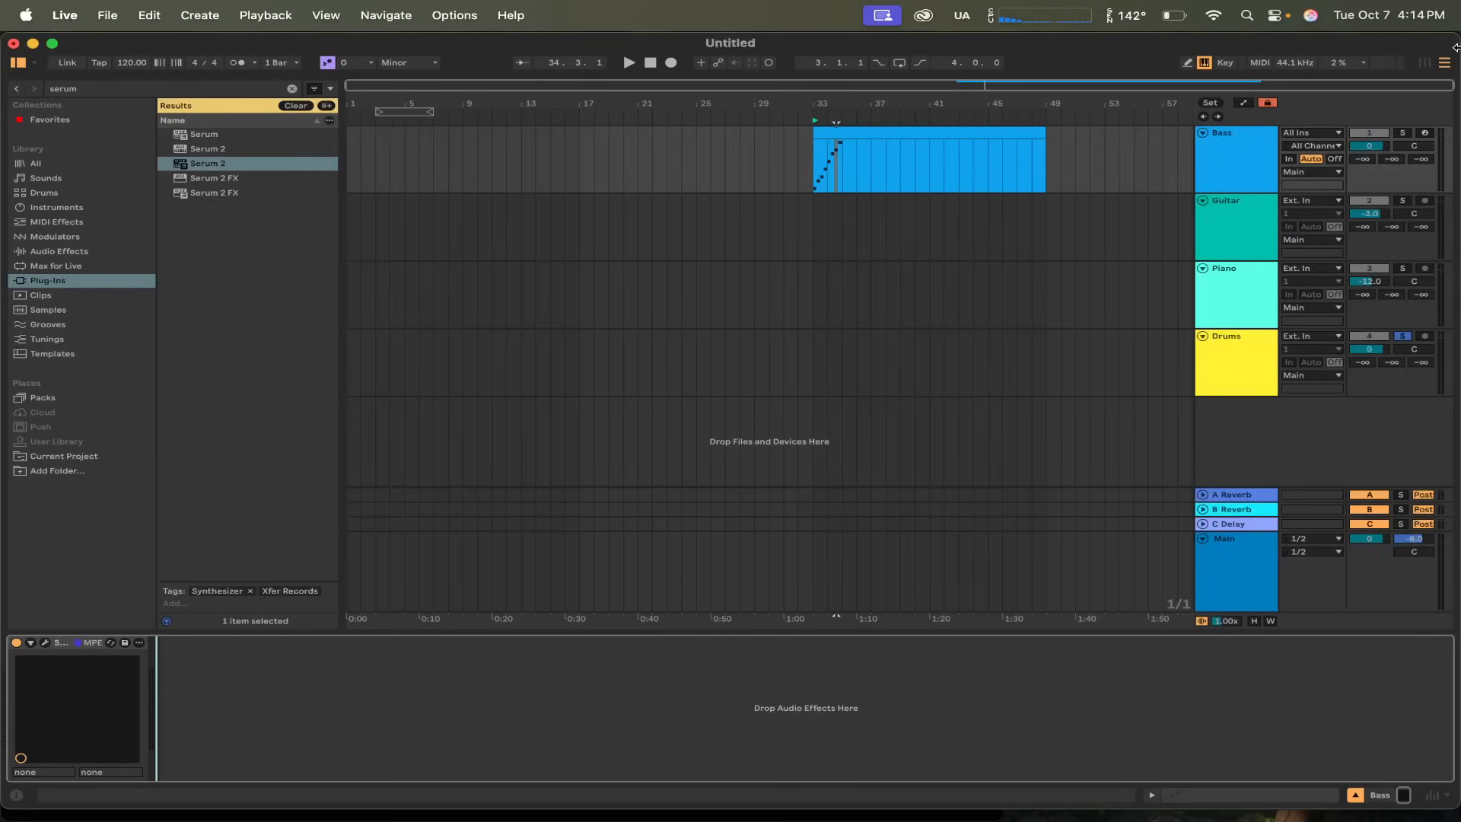
- Delete the MIDI clip spanning bars 33 to 49 on the Bass track
click(963, 134)
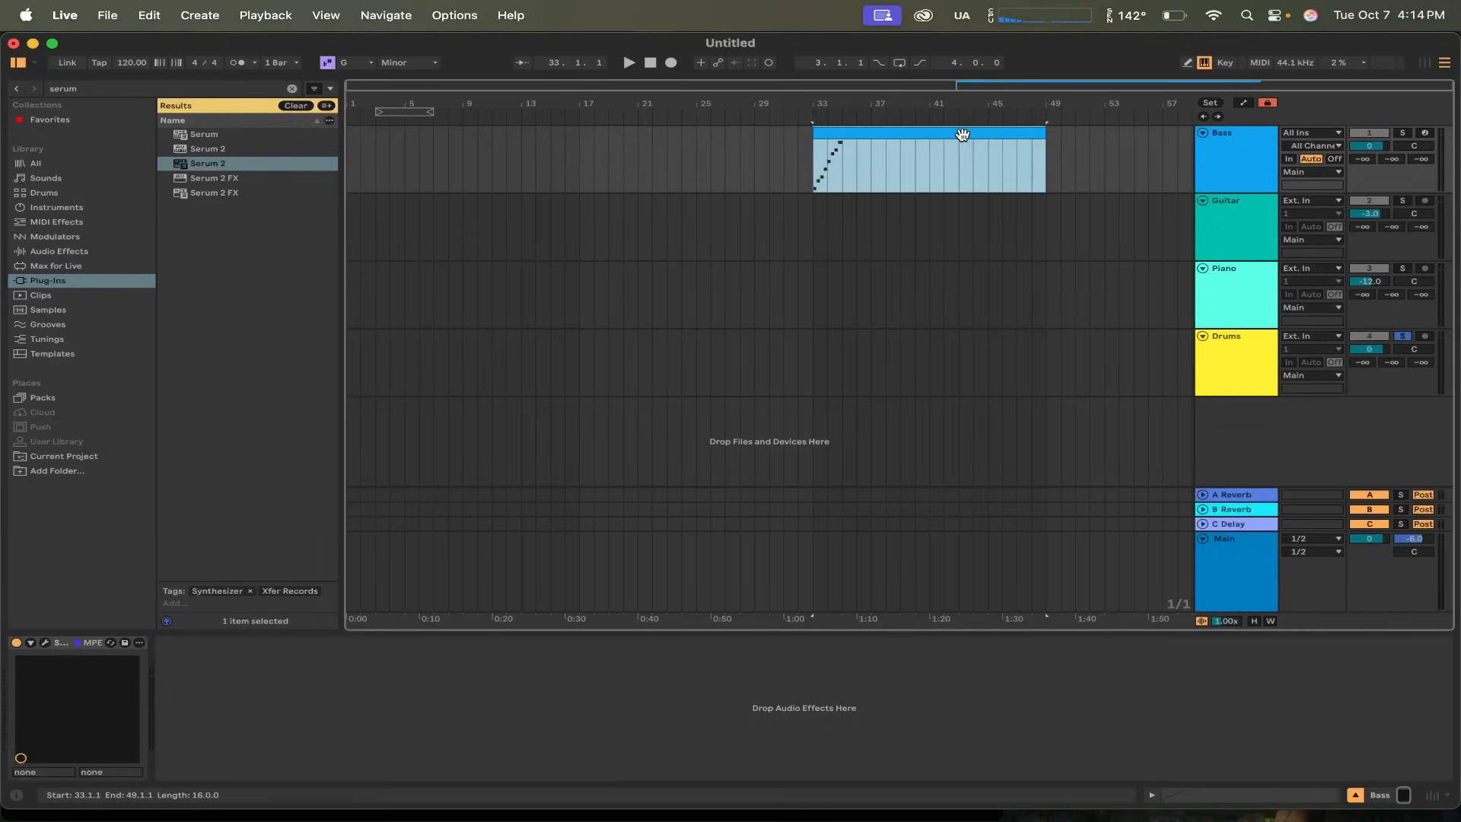
key(Delete)
click(579, 161)
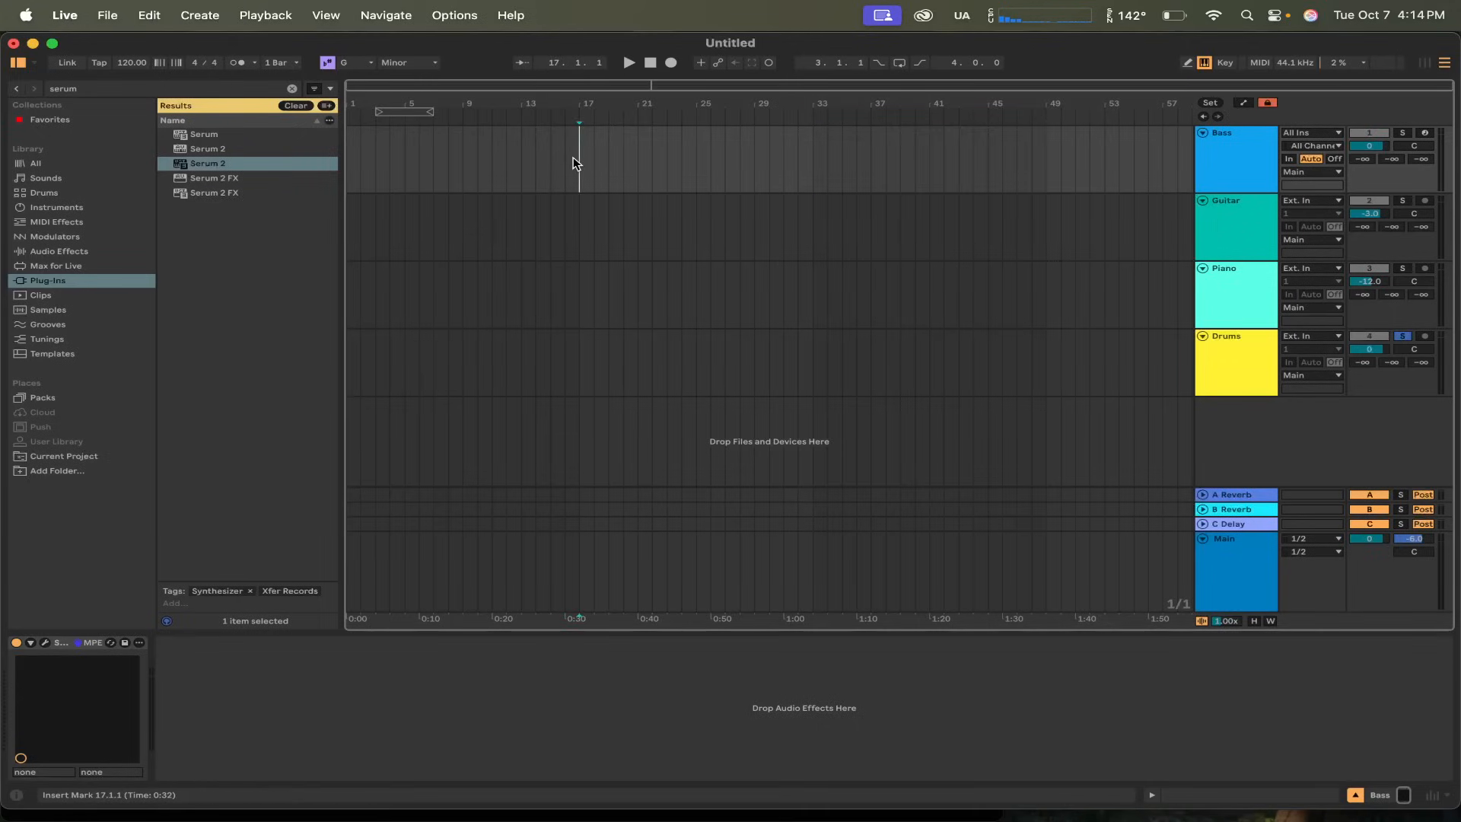
- Select the Bass, Guitar, Piano and Drums tracks one after another and turn off solo on the Drums track
click(1240, 169)
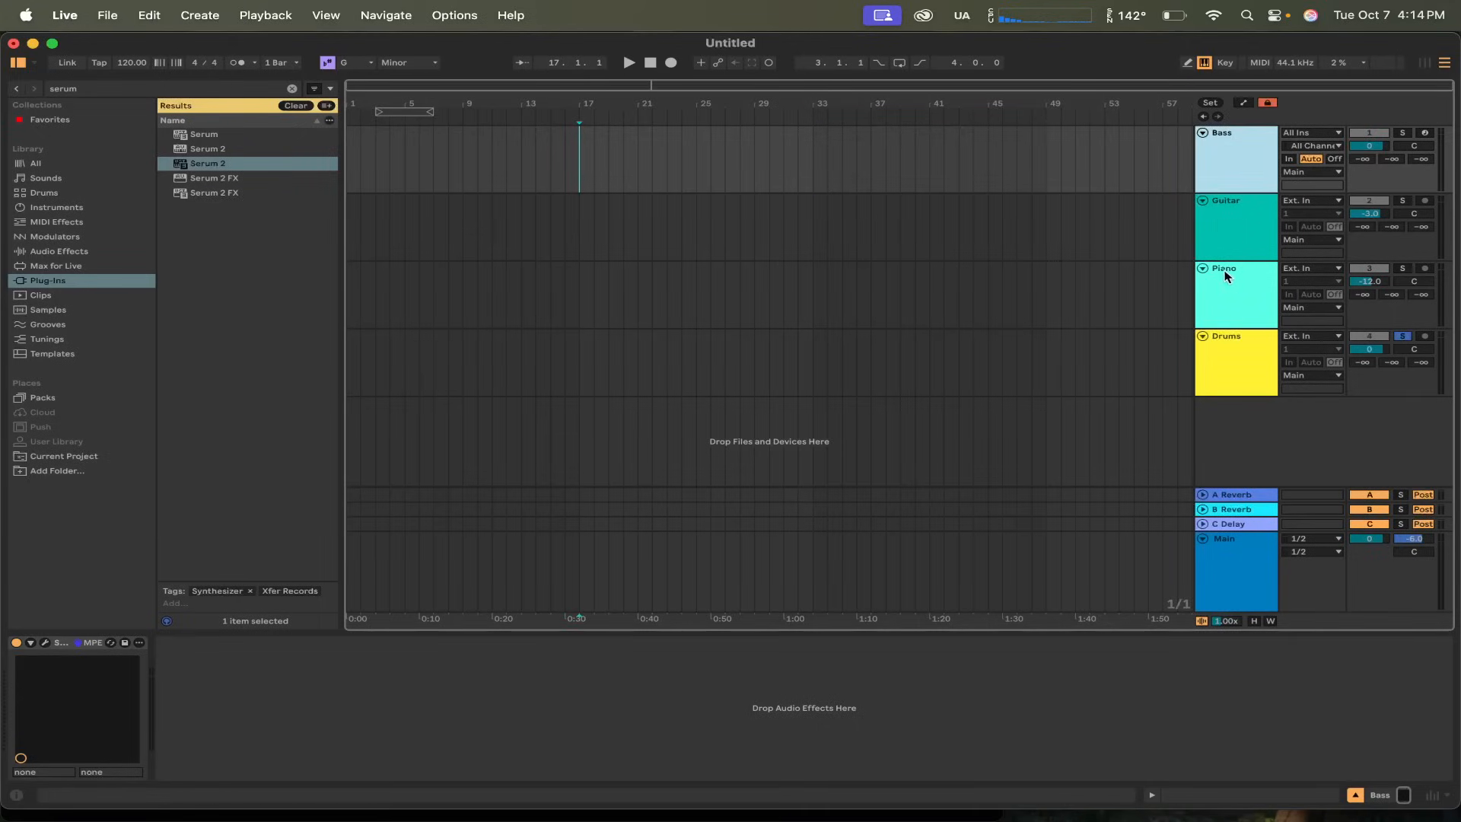
click(1235, 362)
click(1233, 157)
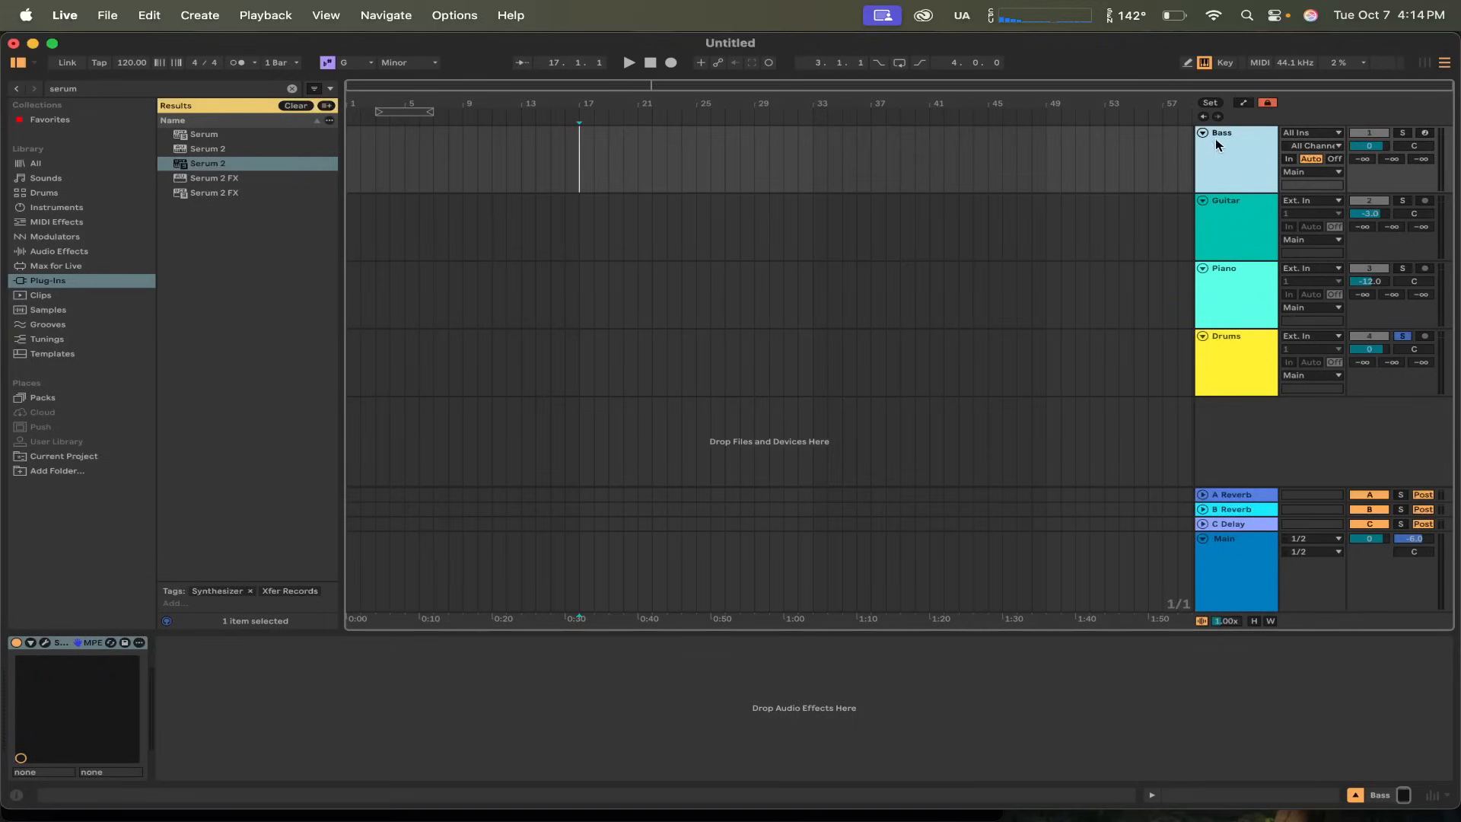
click(1228, 208)
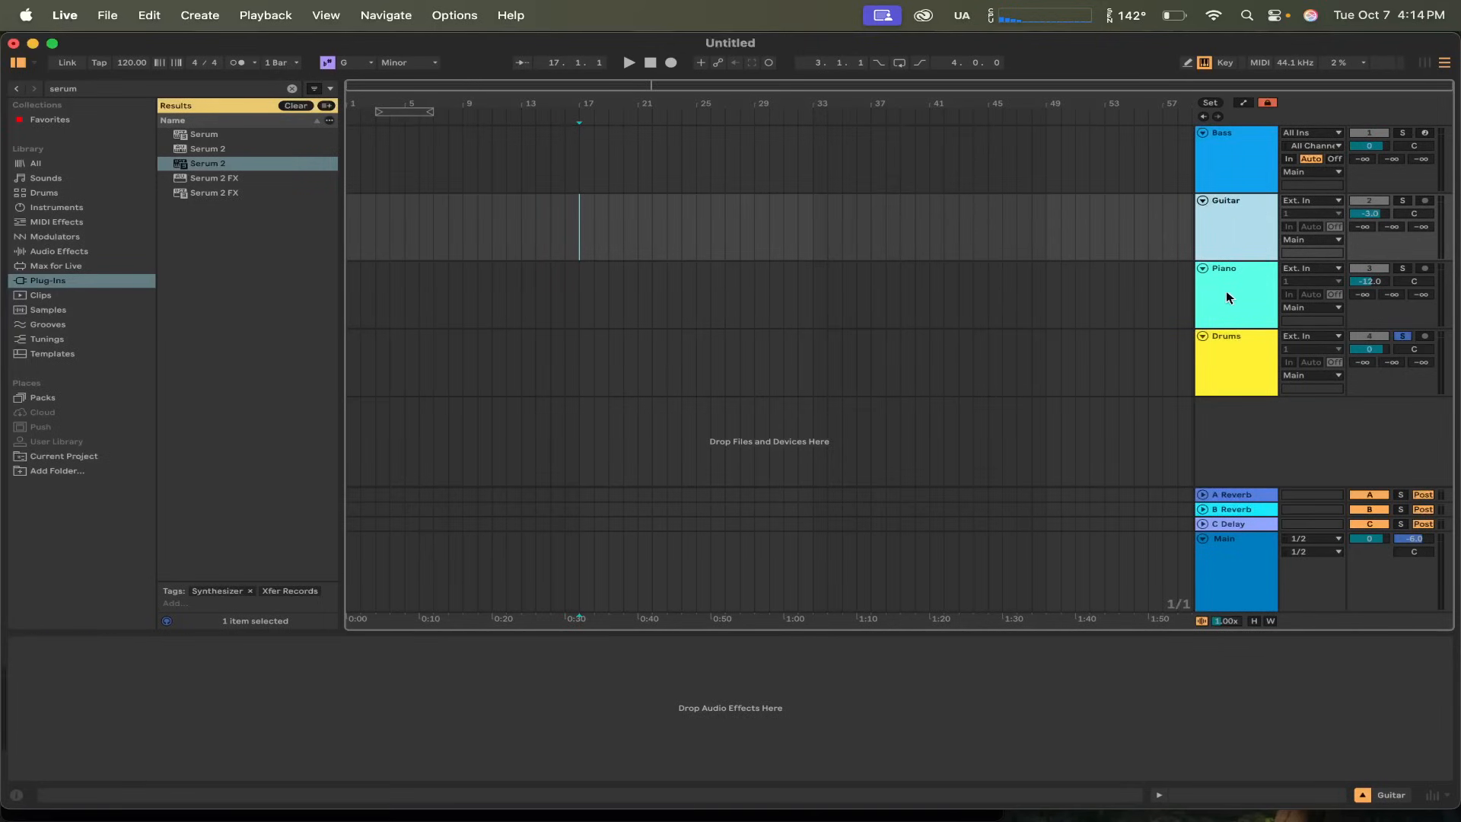
click(1225, 318)
click(1230, 353)
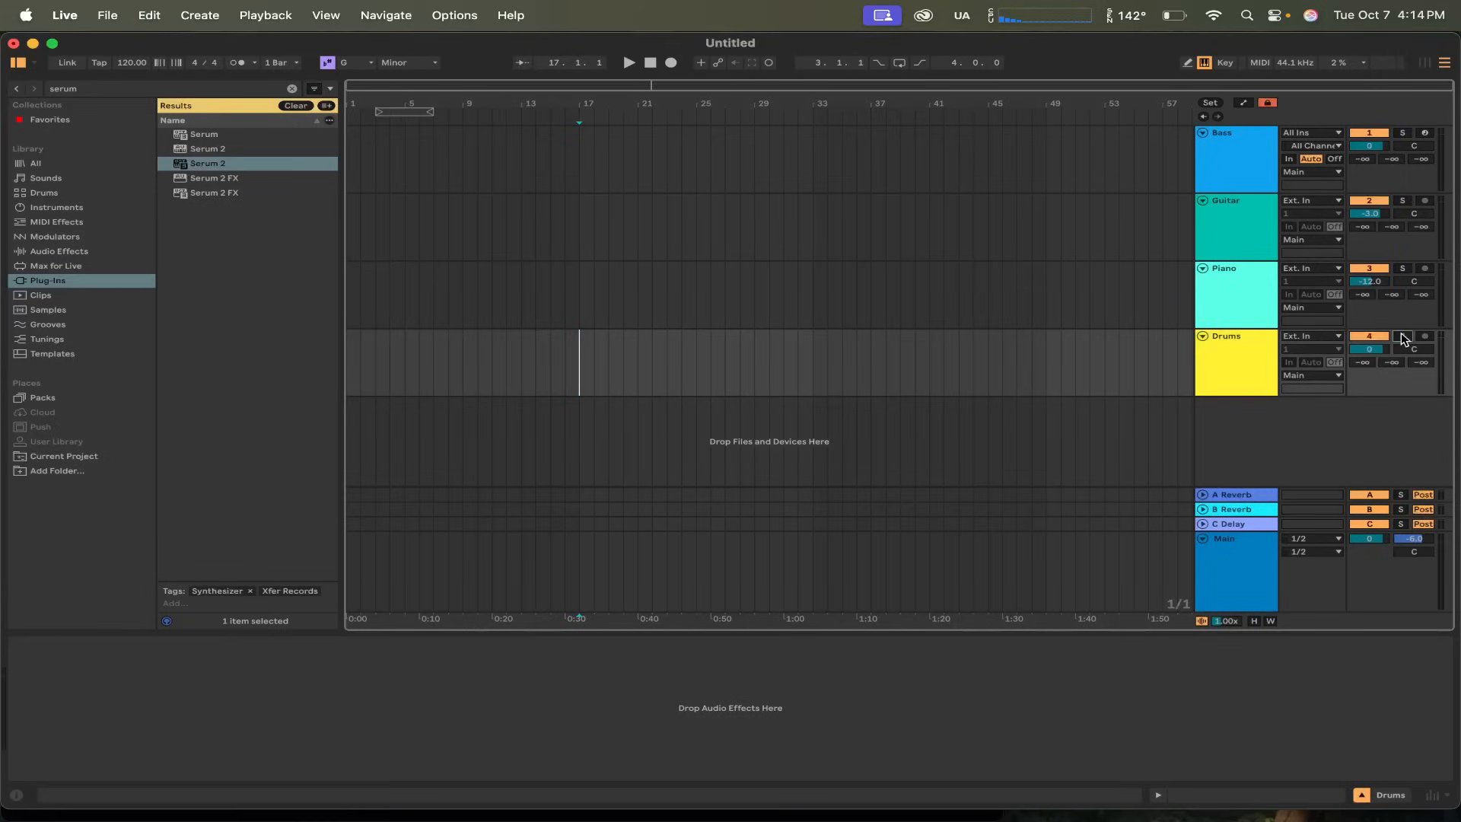
click(1230, 369)
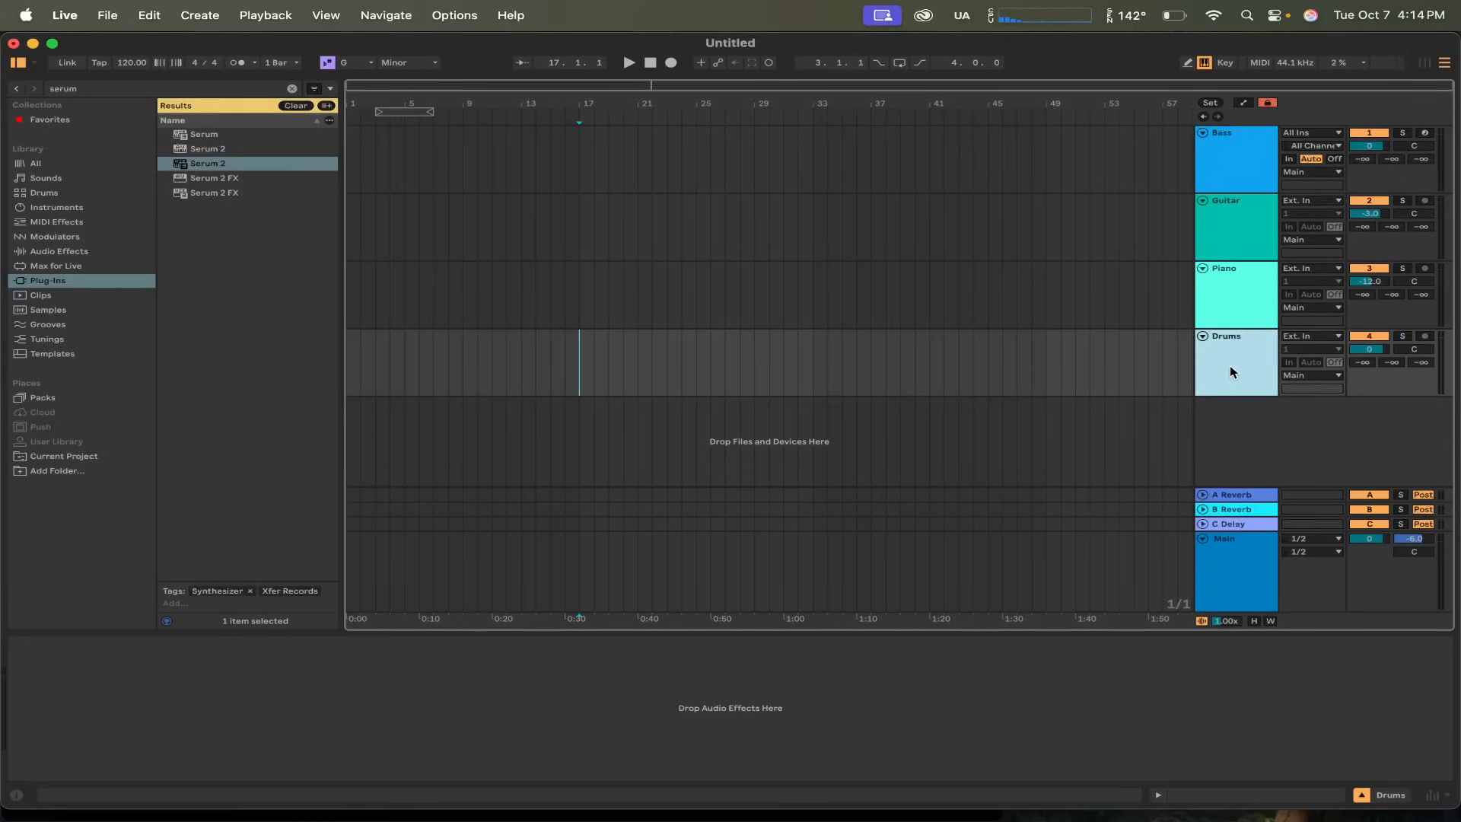
- Insert an audio track below the Drums track and rename it Synthesizer
right_click(1231, 416)
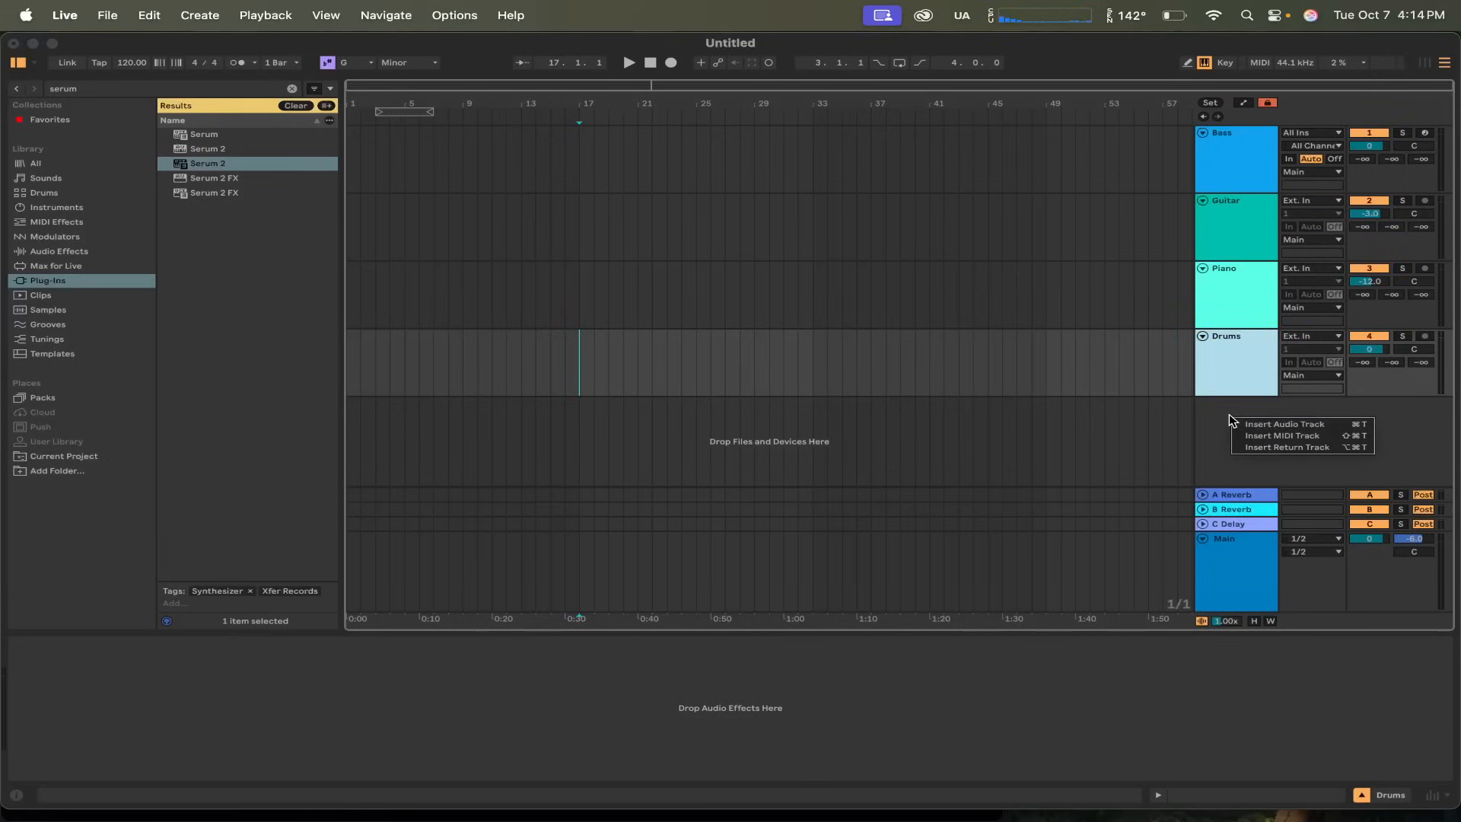
click(1268, 424)
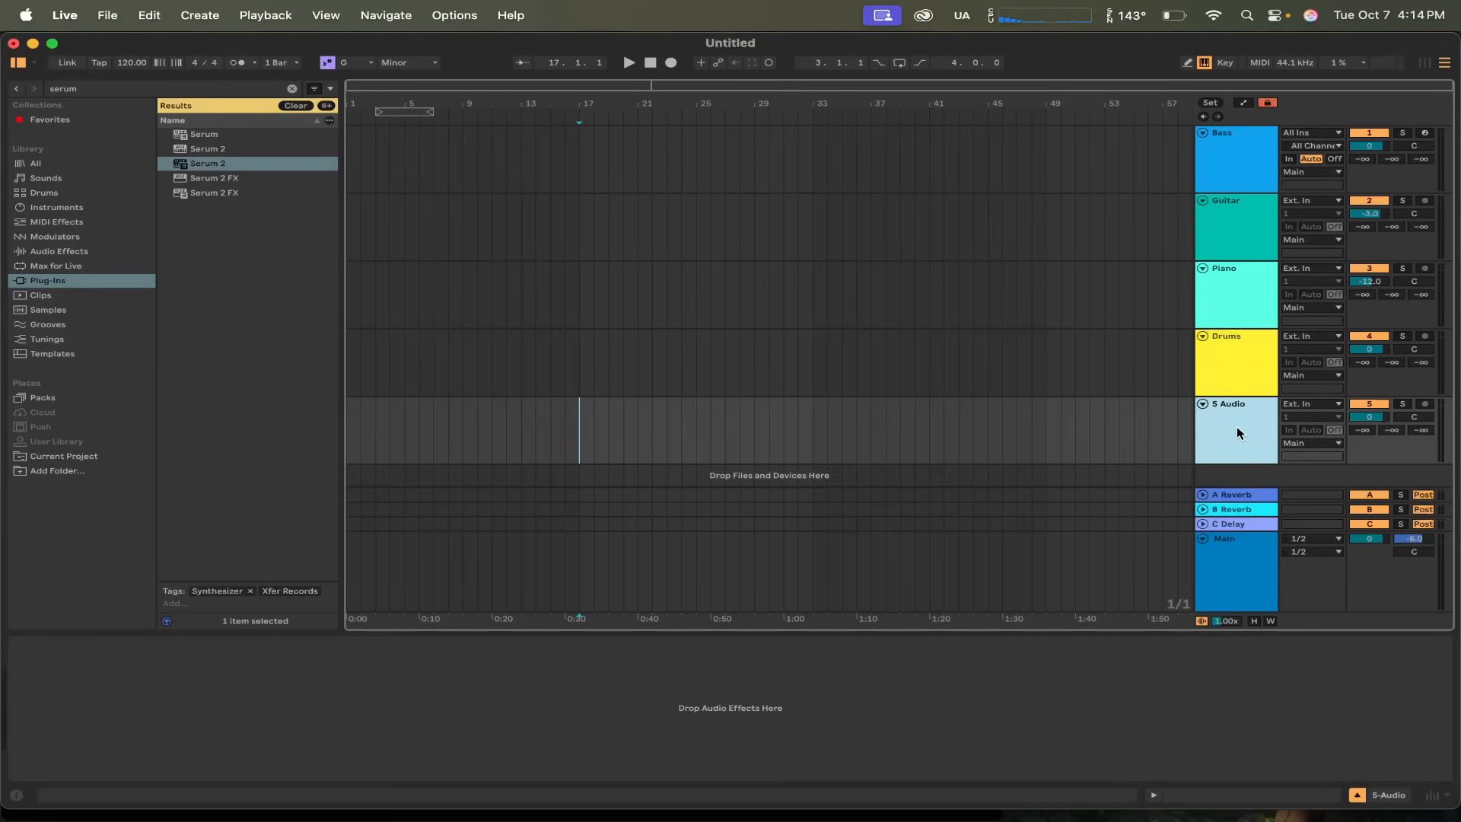
right_click(1236, 429)
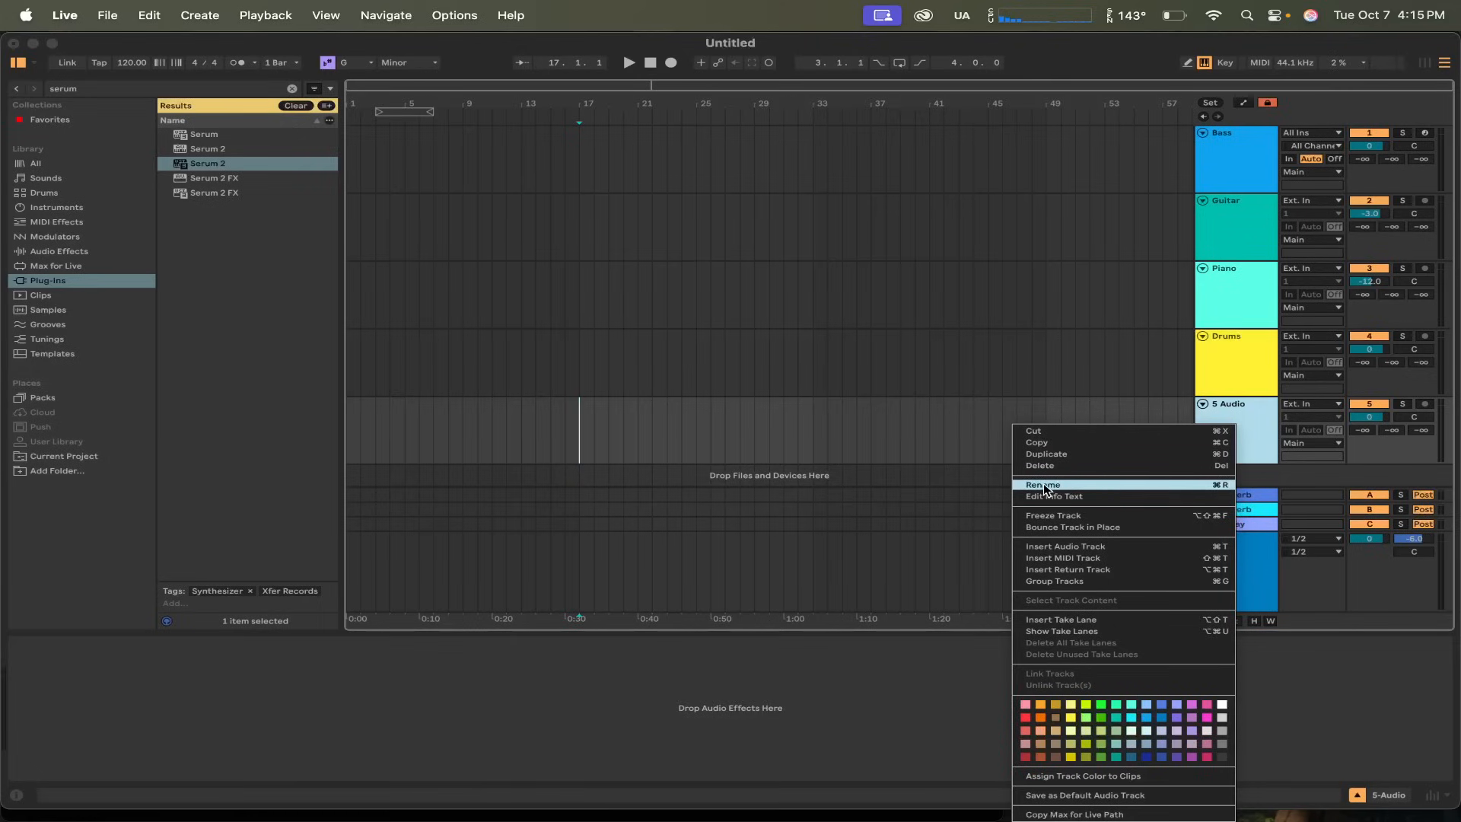
click(1076, 487)
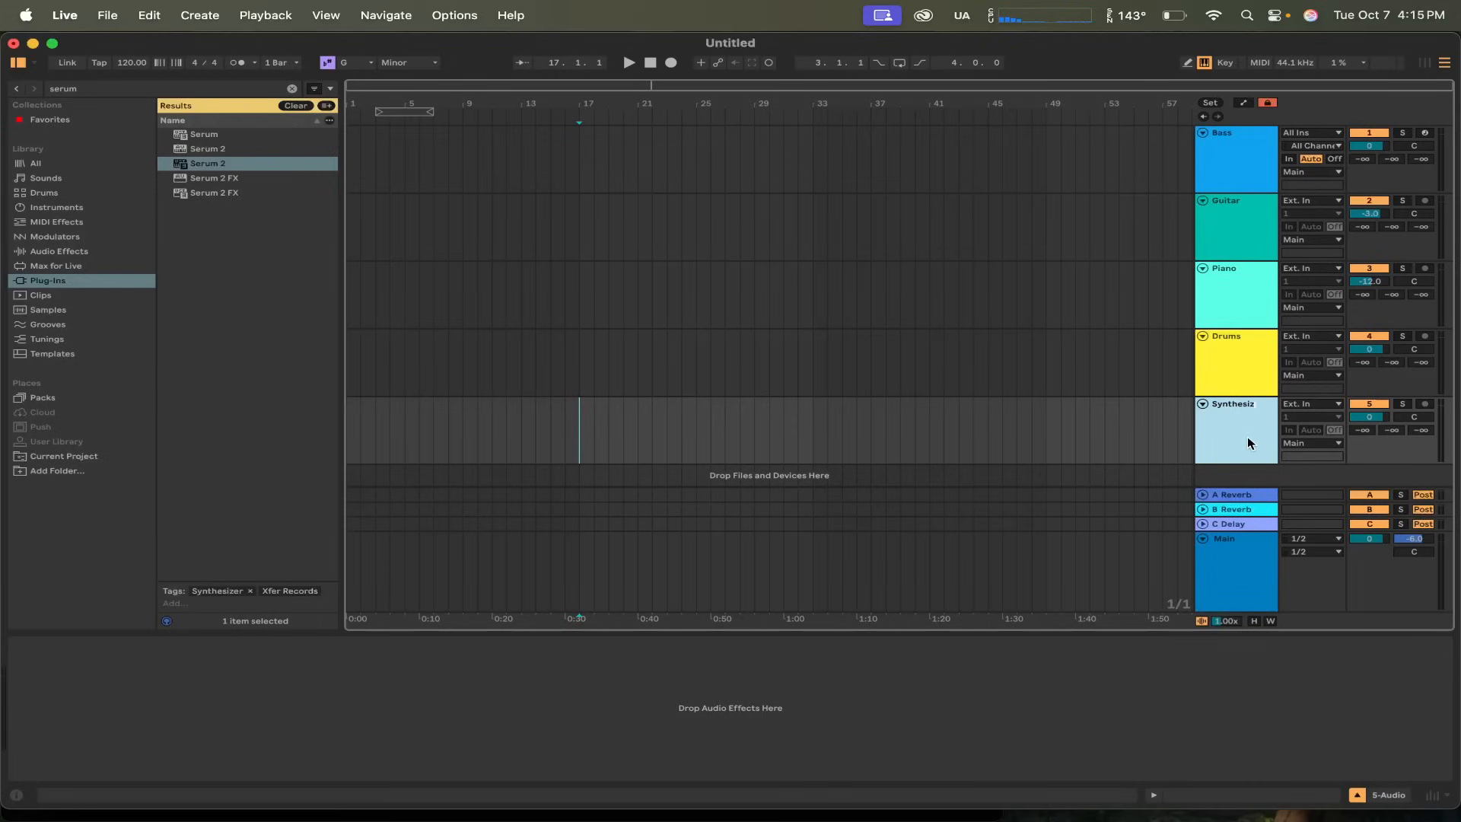
key(Return)
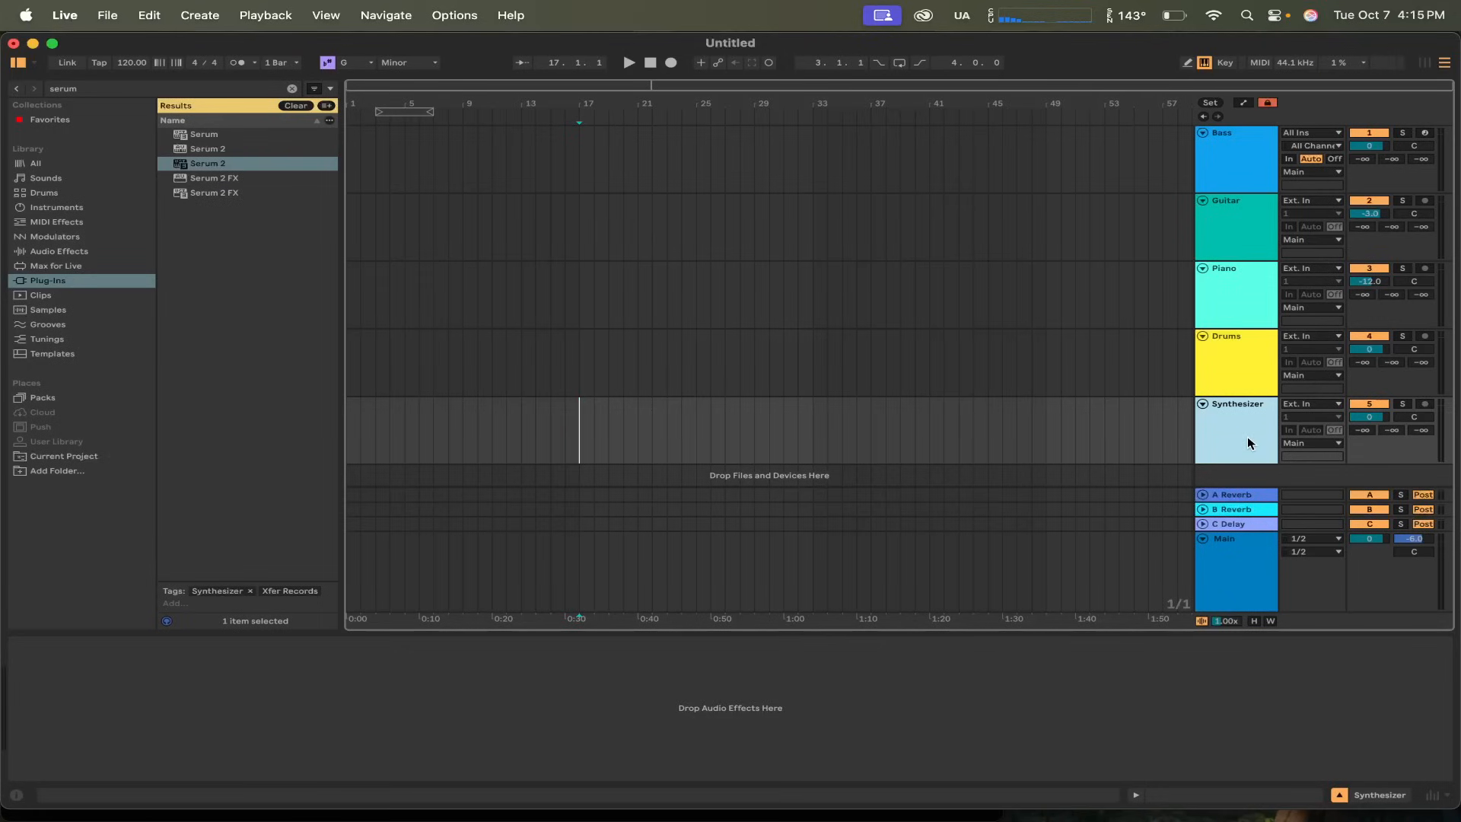
- Insert another audio track below the Synthesizer track and rename it Vocals
key(super+t)
key(super+r)
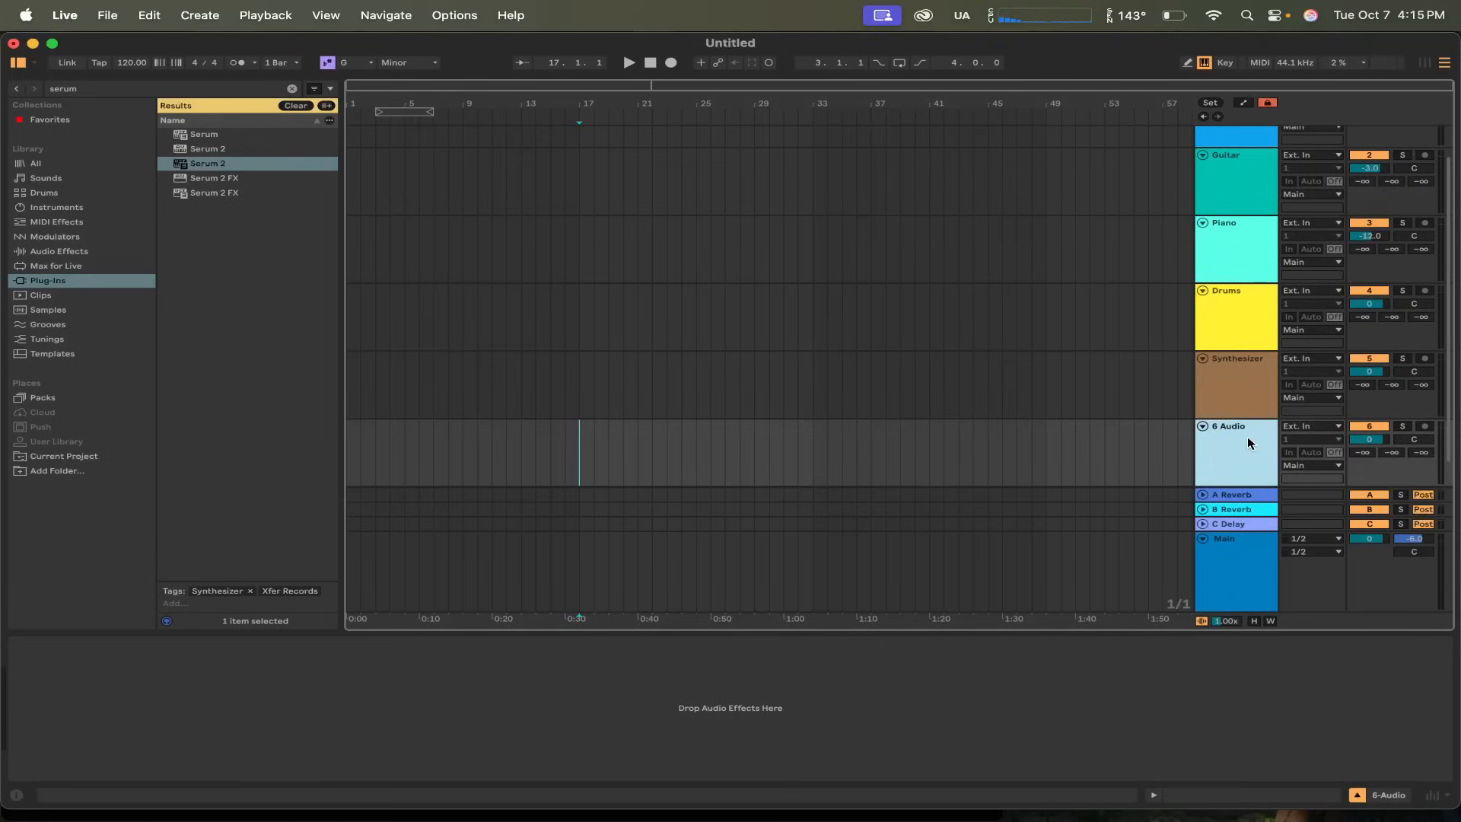
text(Voxca)
key(BackSpace)
key(BackSpace)
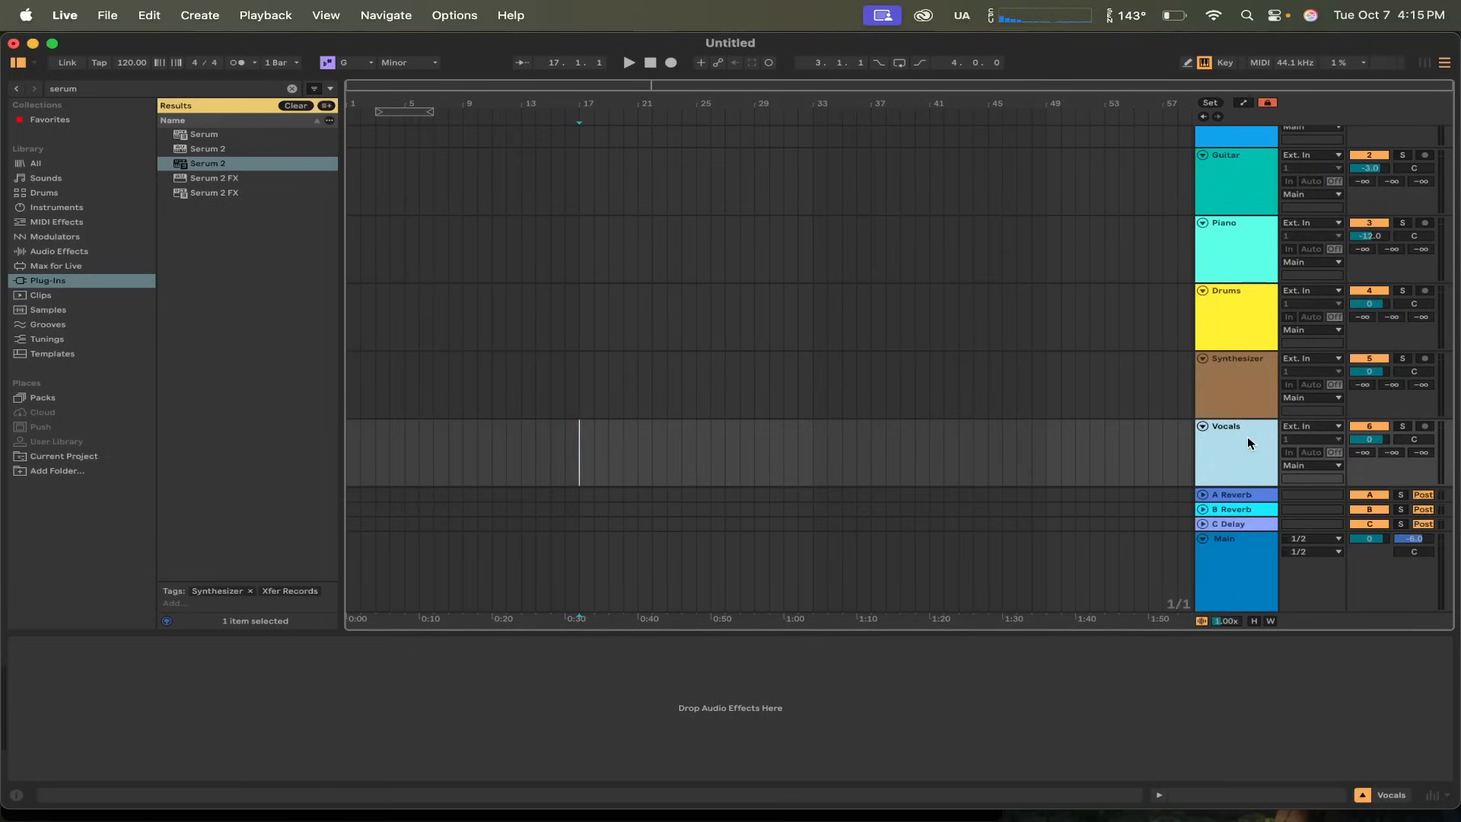
scroll(1238, 400, down, 1)
click(1236, 355)
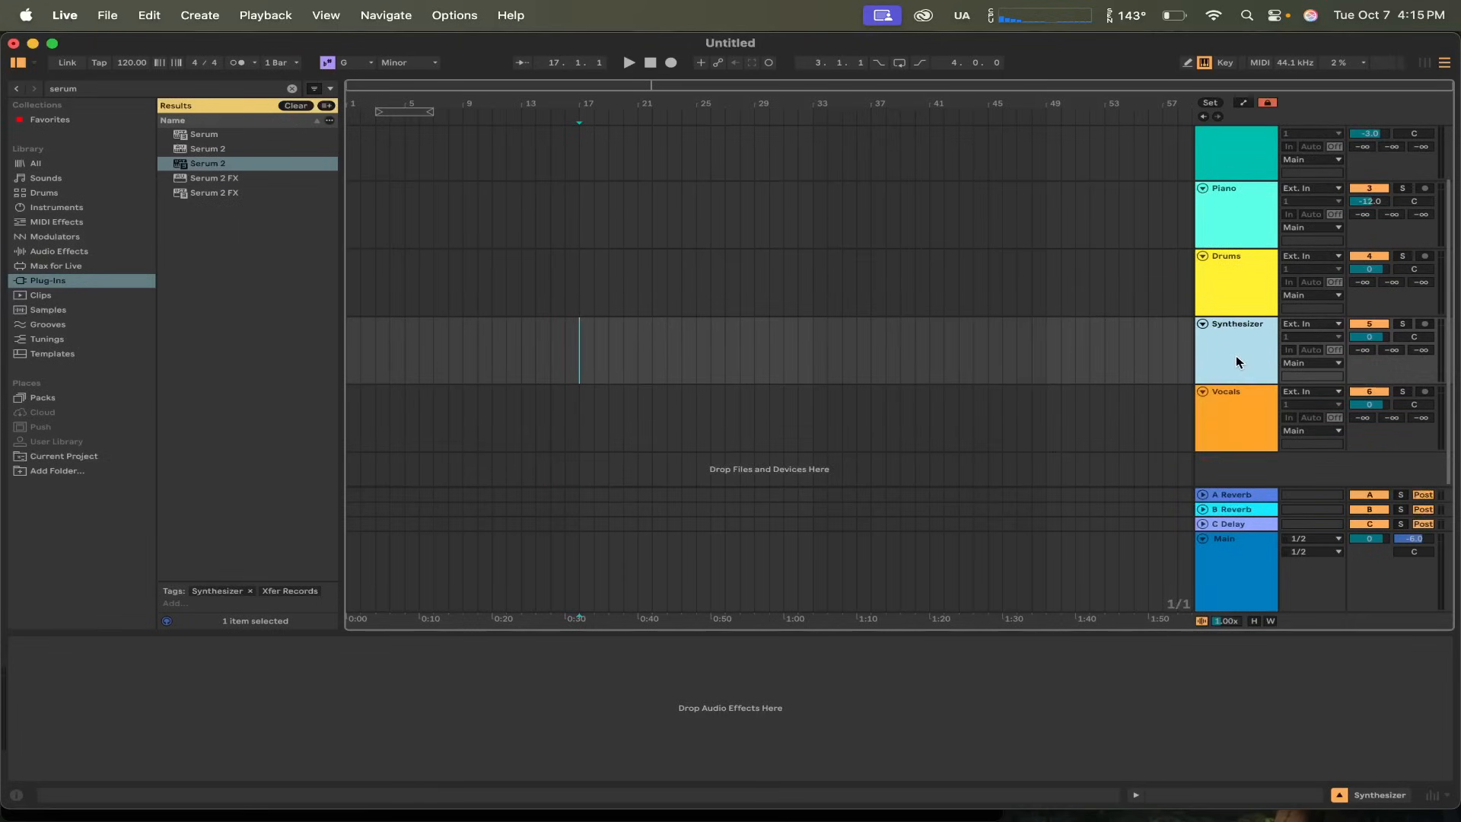
click(1236, 415)
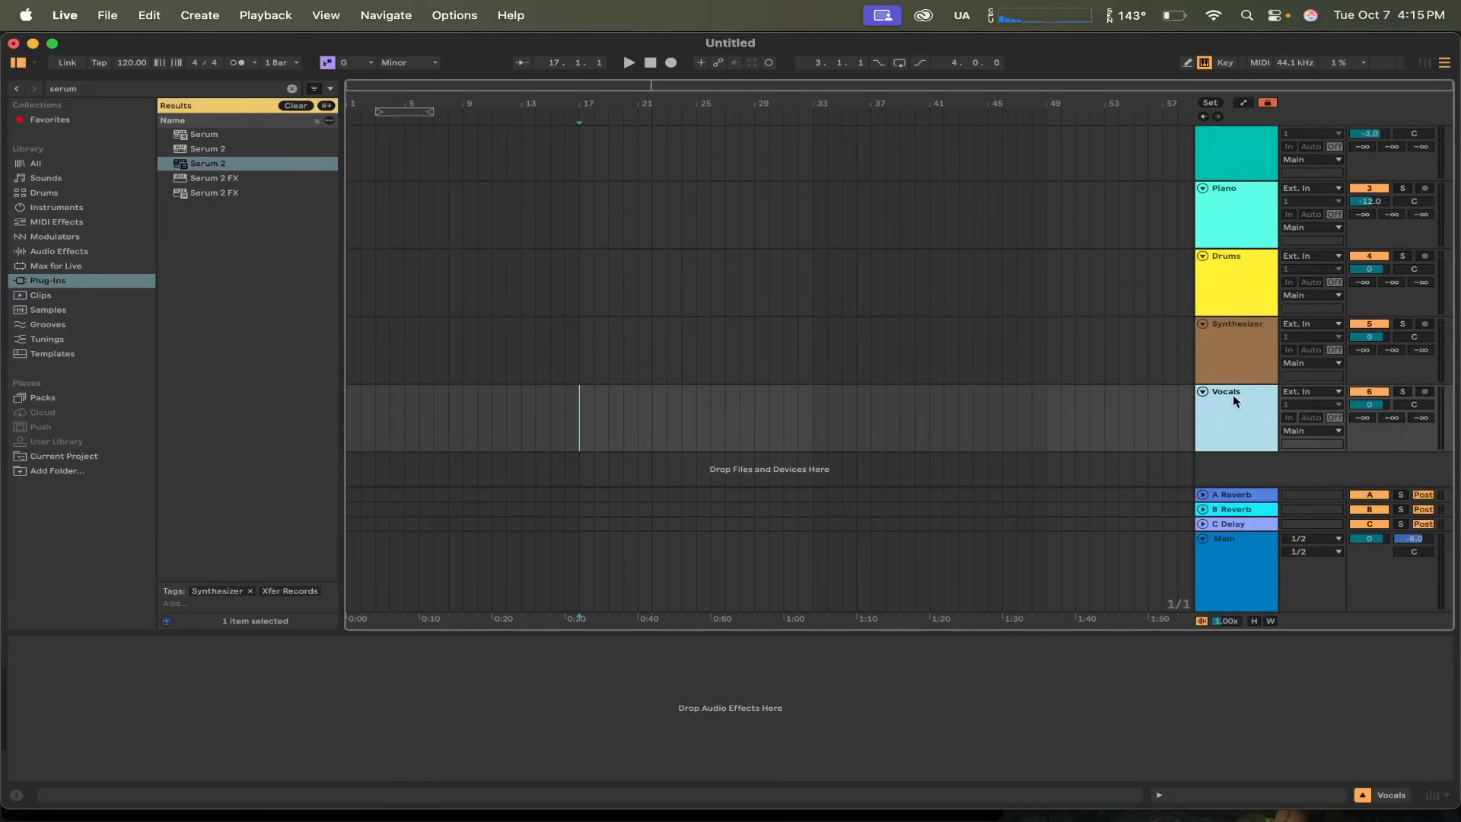
click(1233, 377)
click(1238, 403)
scroll(1238, 404, up, 3)
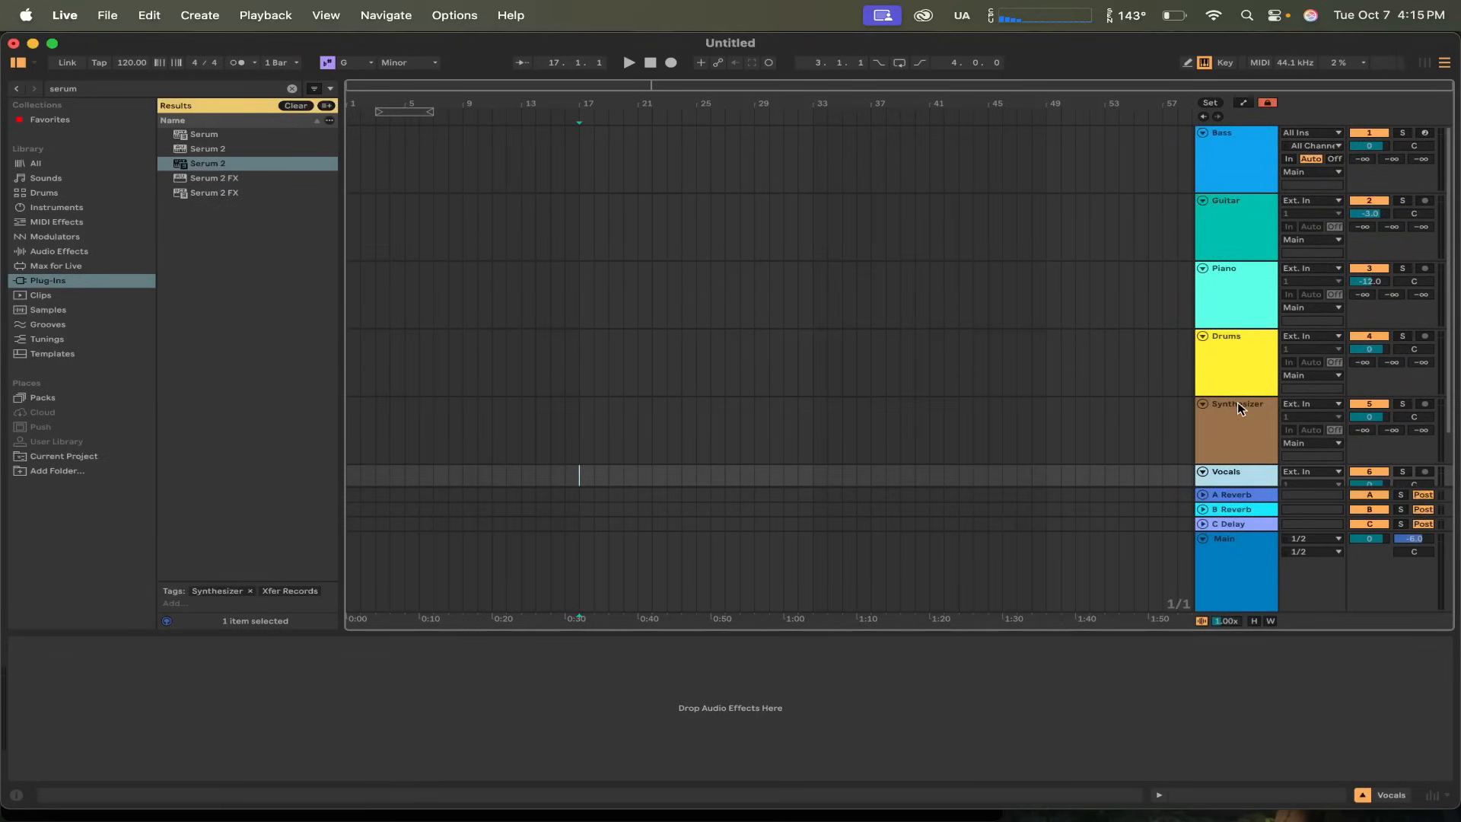
- Delete the Synthesizer audio track
scroll(1238, 408, down, 2)
click(1239, 391)
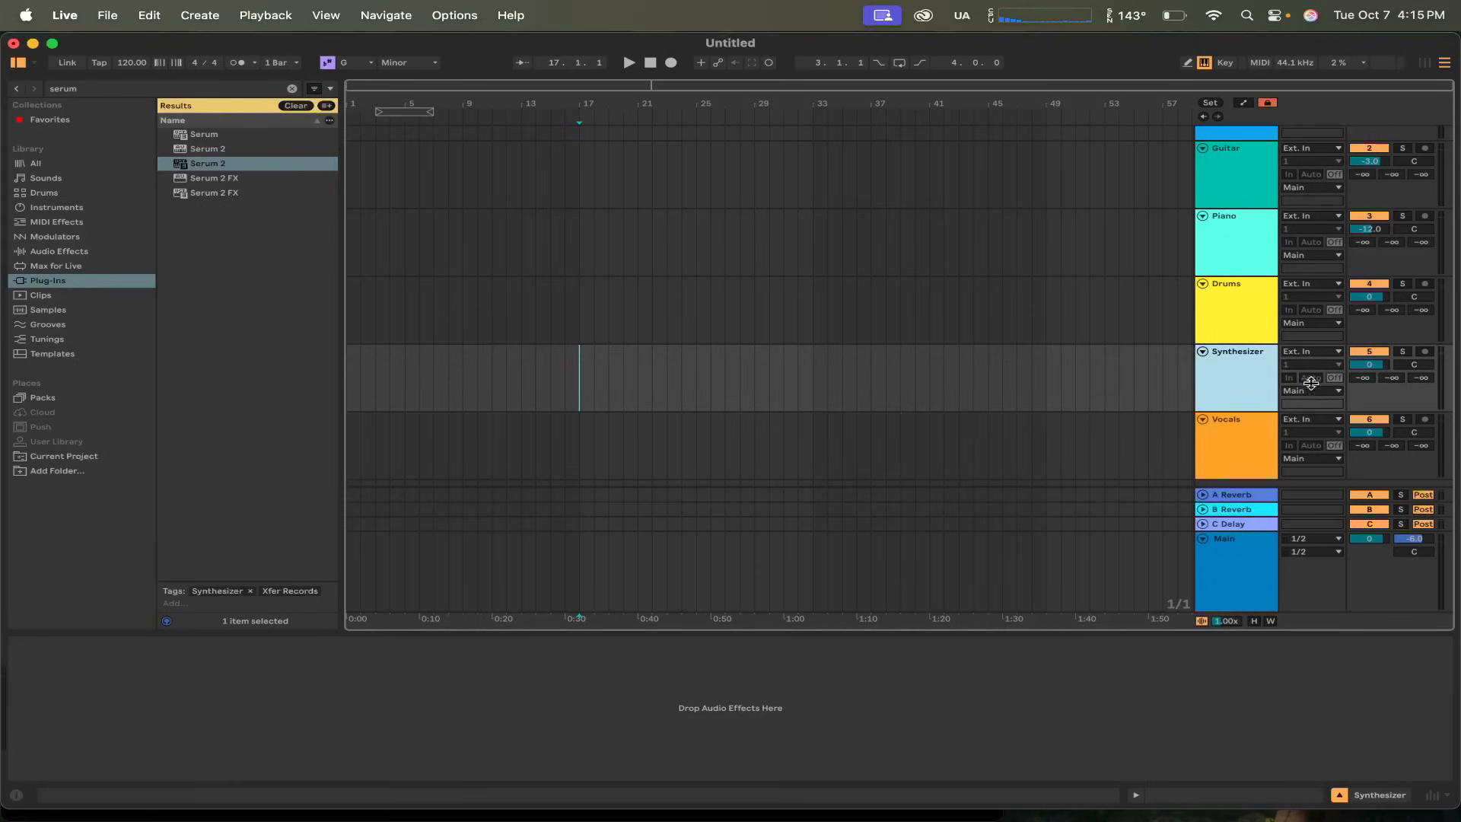
right_click(1233, 389)
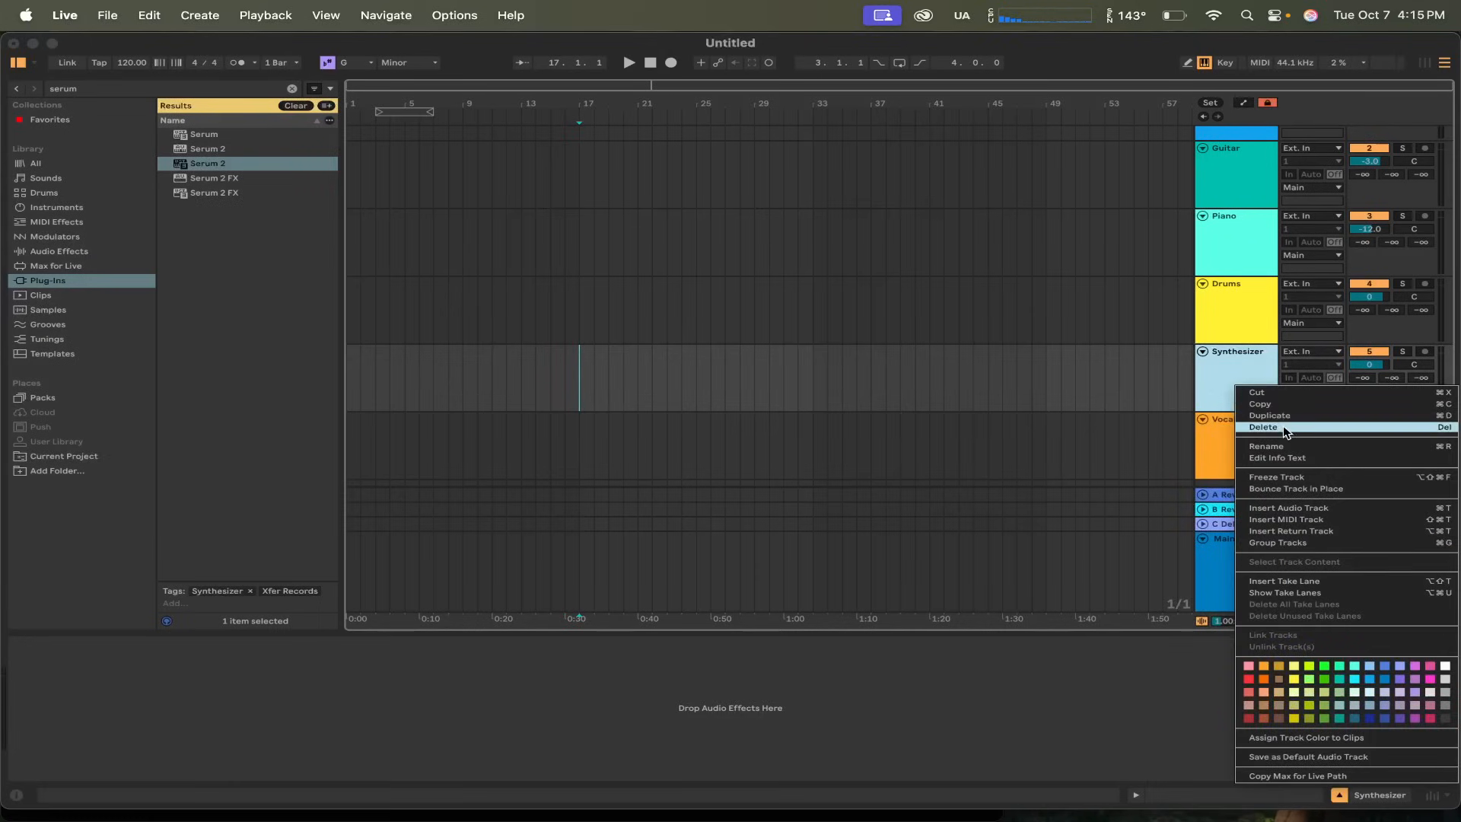
click(1229, 403)
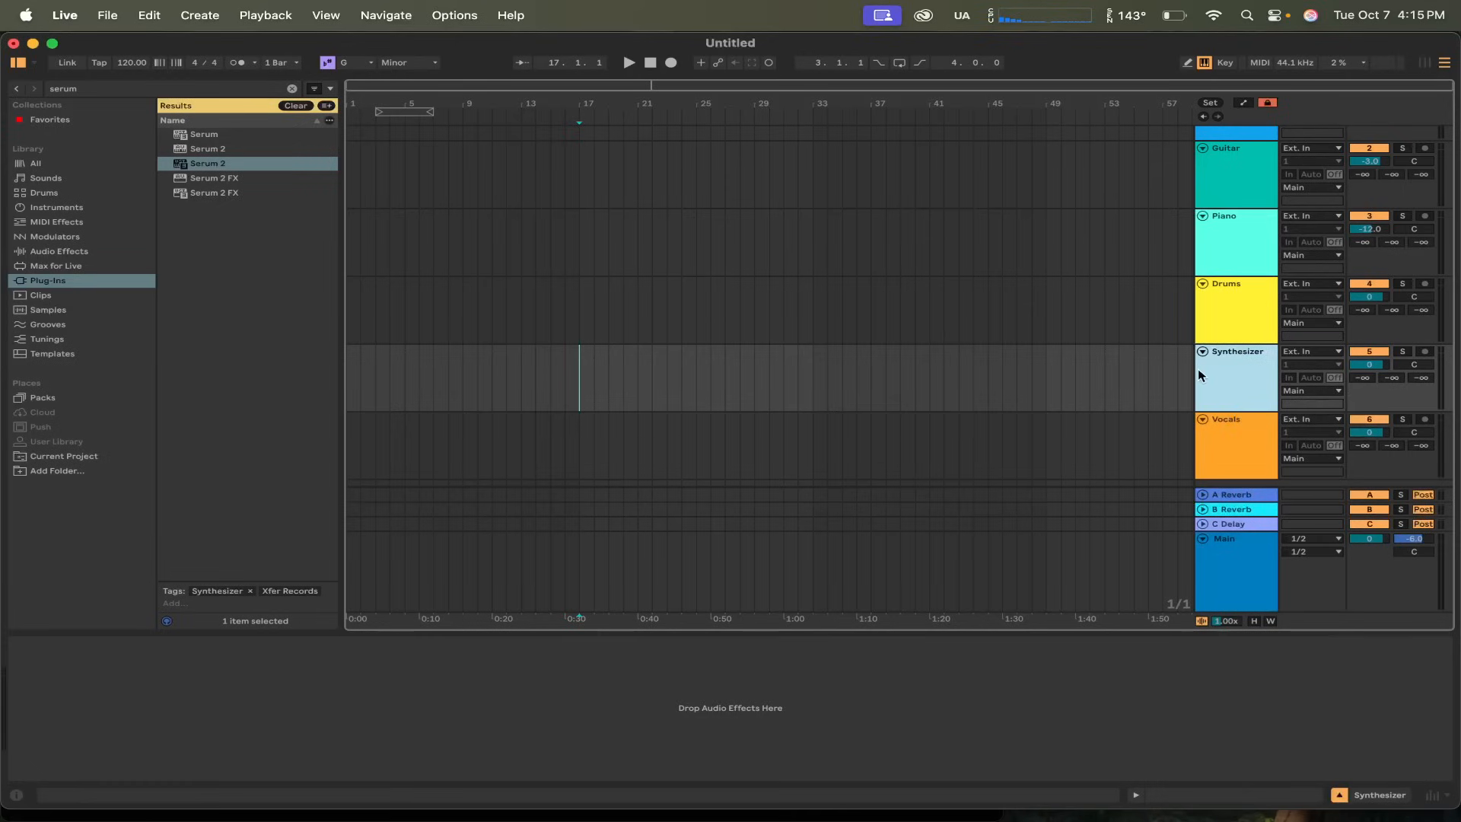
key(Delete)
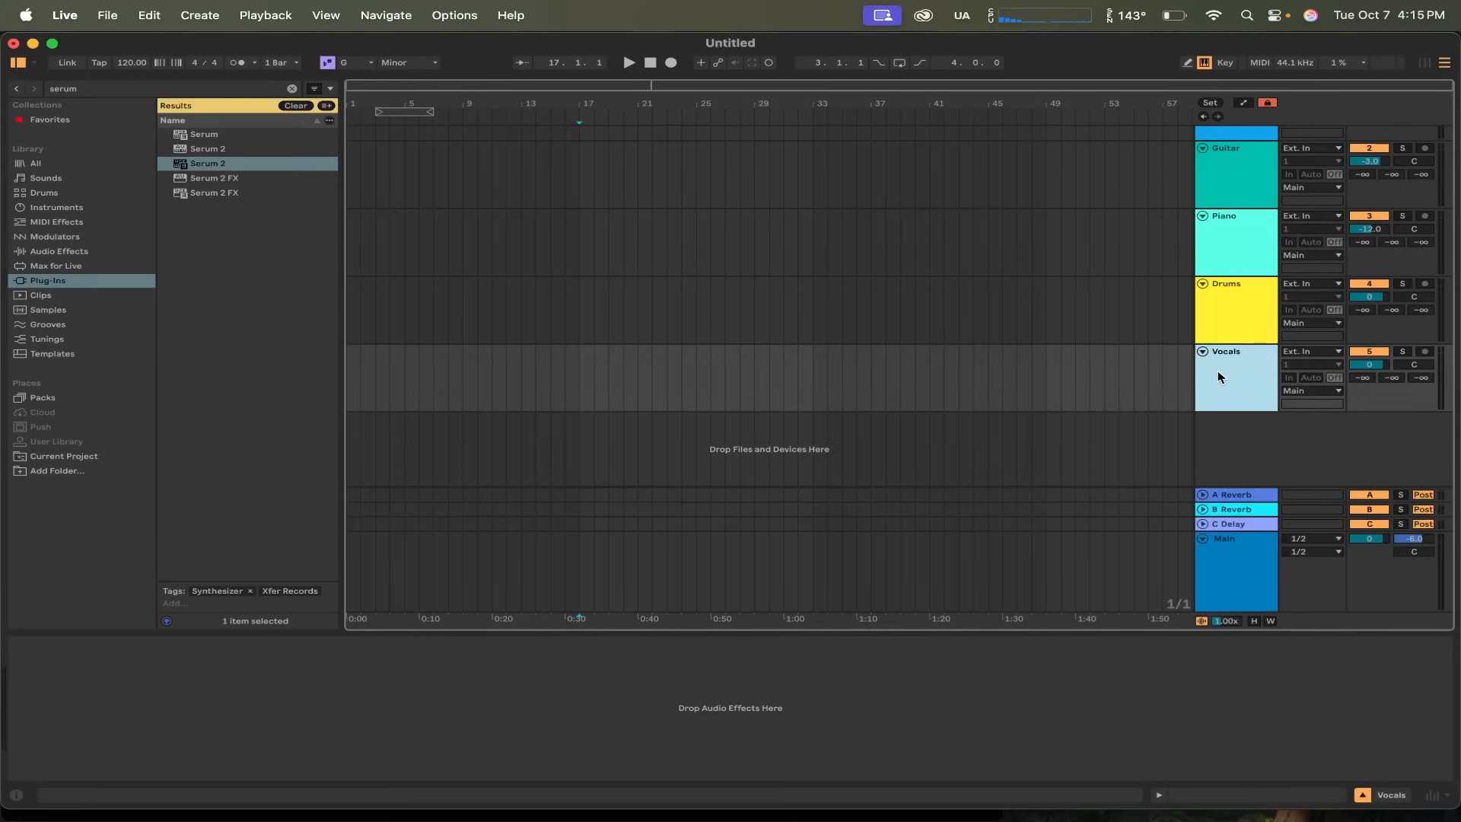
- Insert a MIDI track below the Vocals track and rename it Synth
right_click(1234, 435)
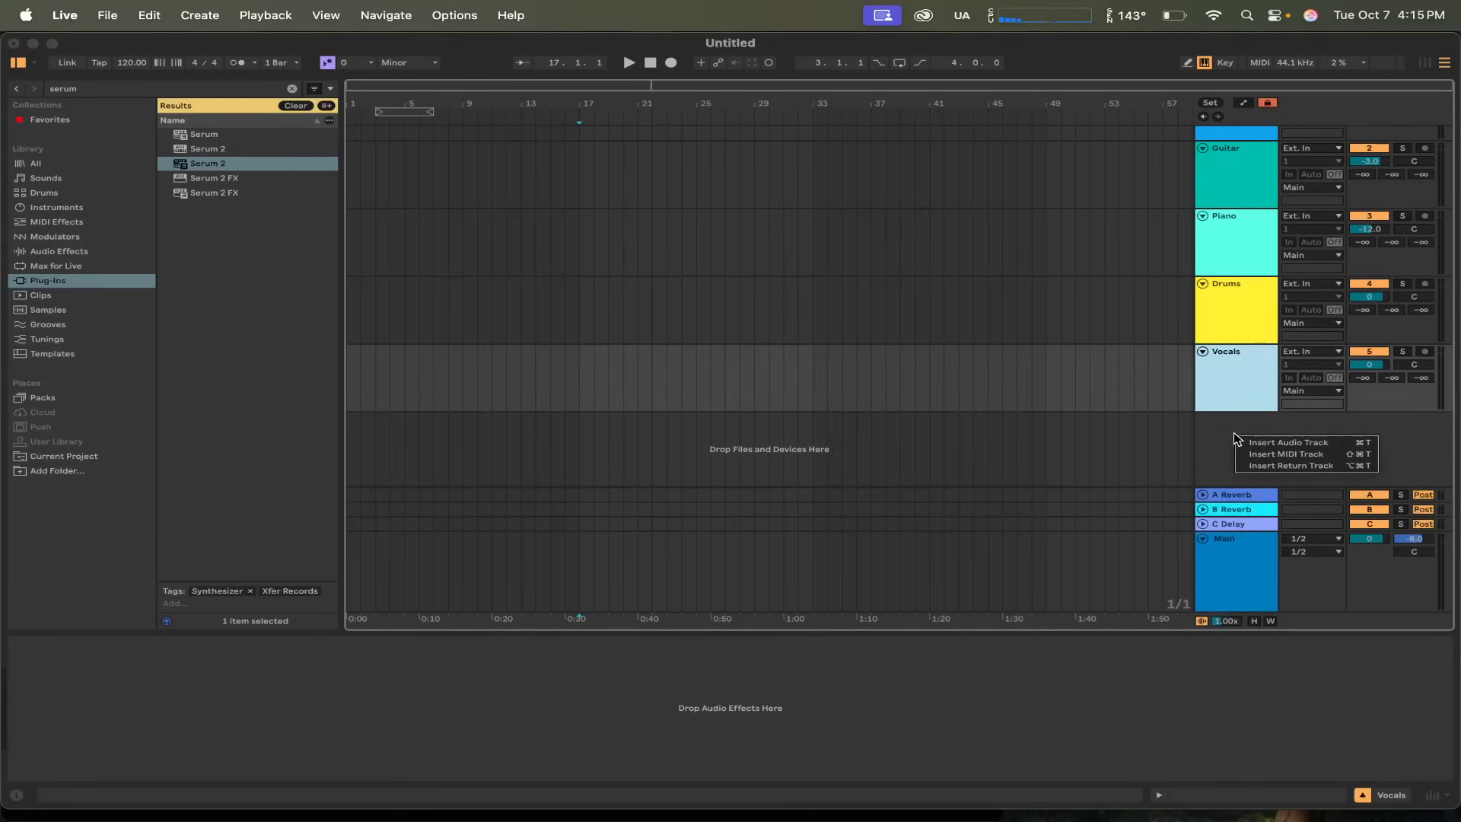
click(1271, 454)
key(super+r)
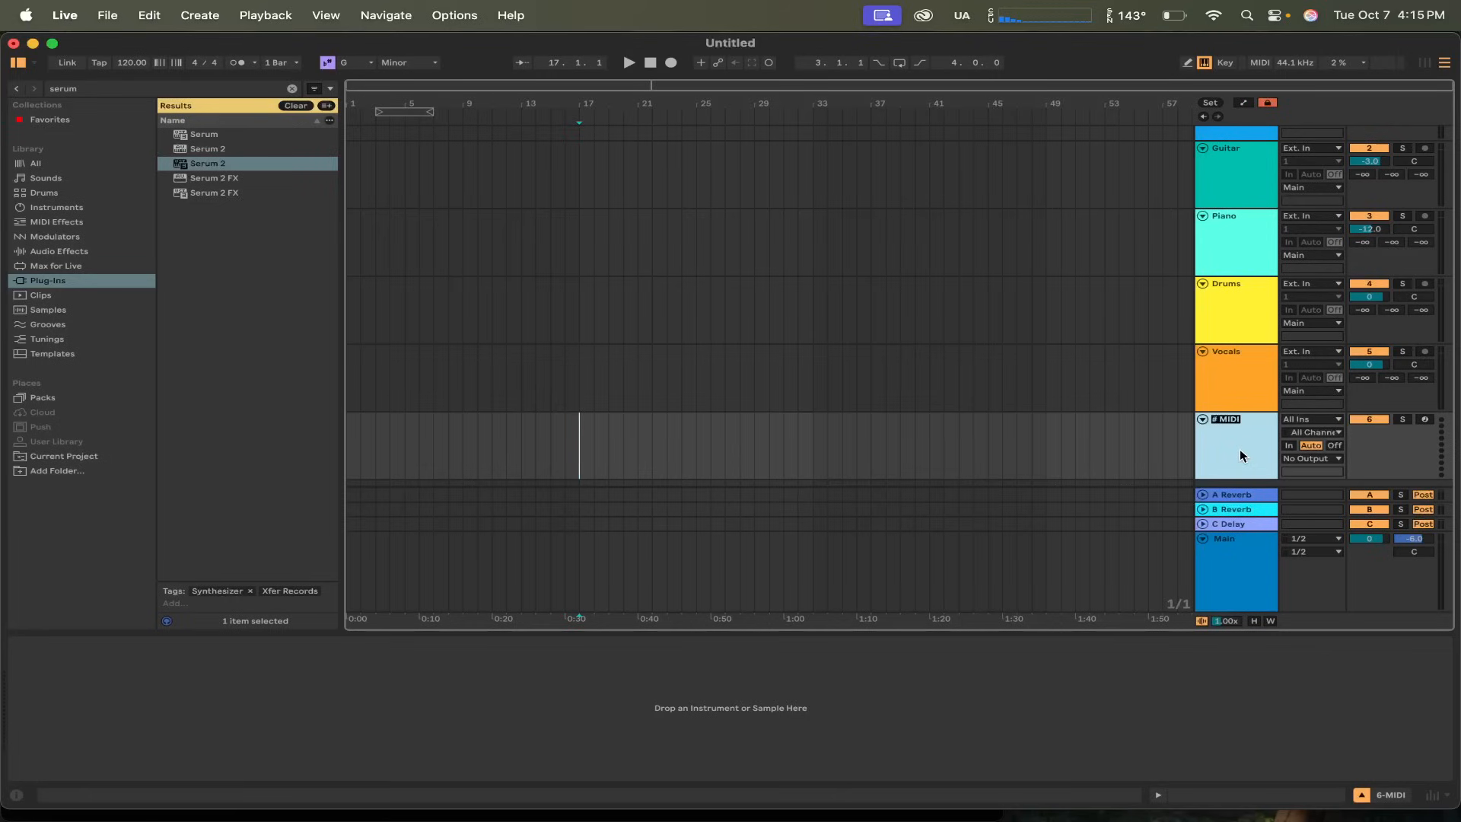
text(Synth)
key(Return)
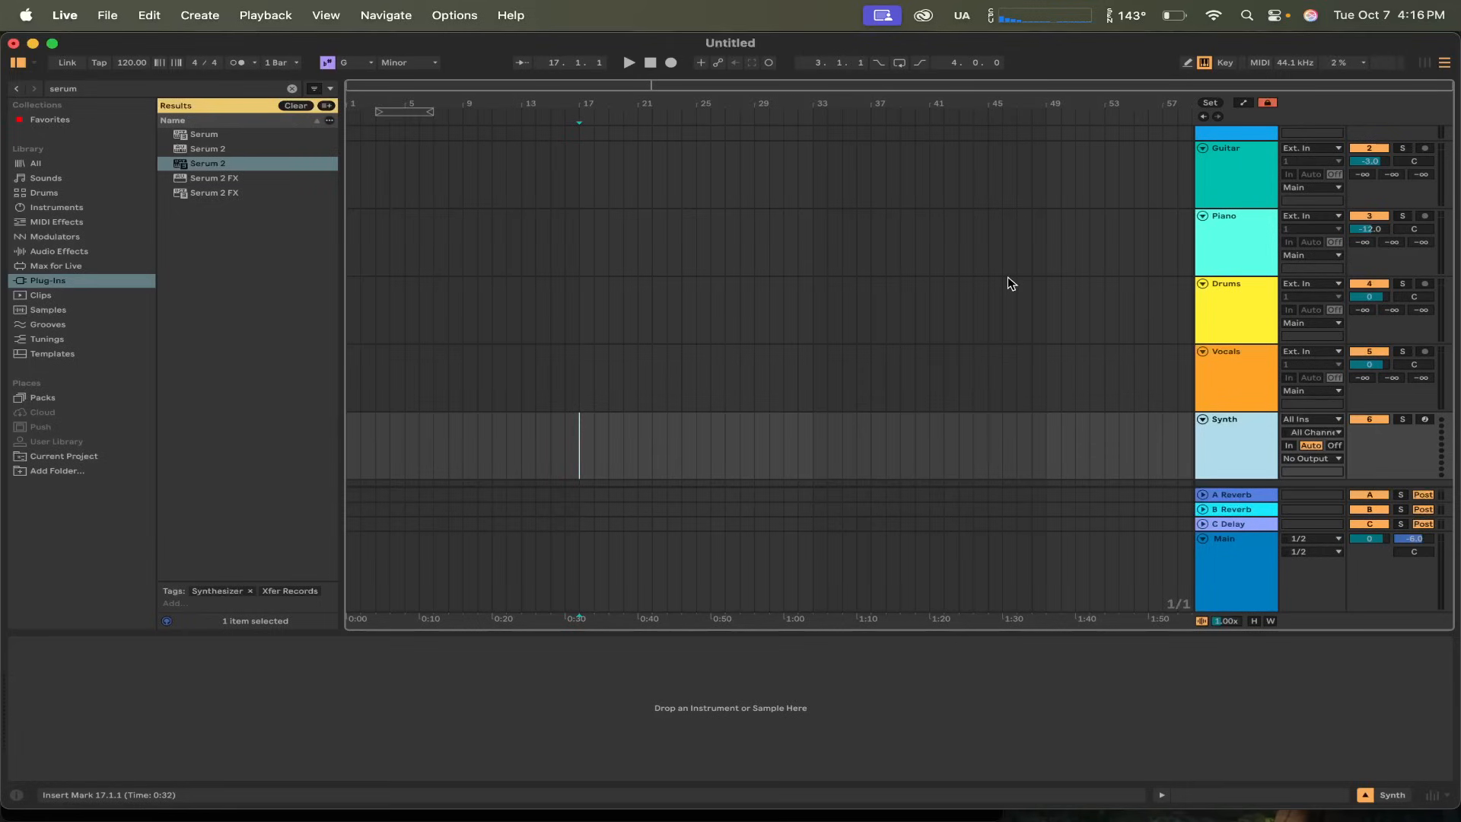
- In Session View, set the Drums and Vocals volumes to -1.4 dB and pan the Vocals track to 2R
click(1426, 67)
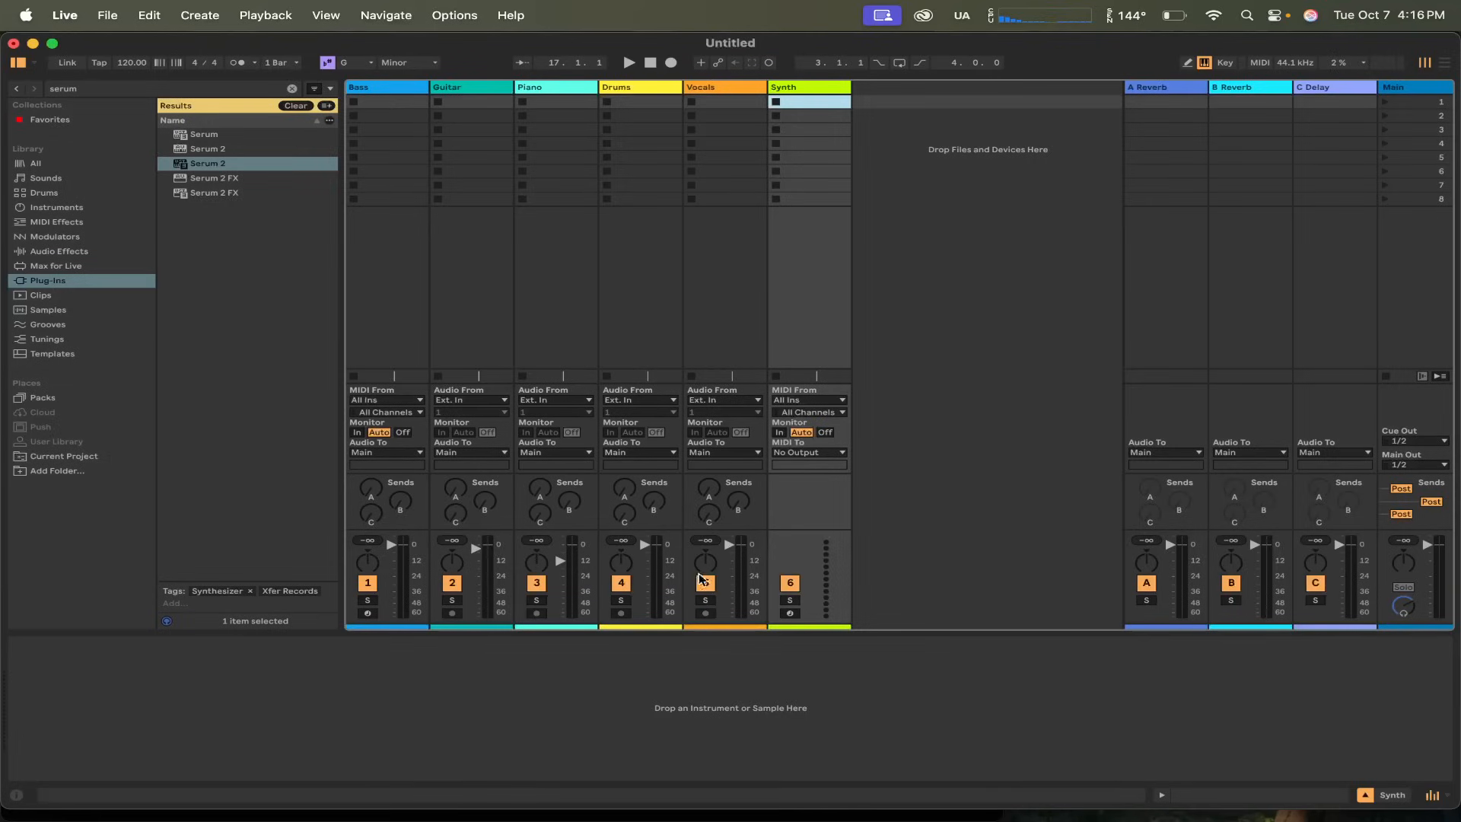
mouse_move(730, 546)
mouse_down()
mouse_move(730, 582)
mouse_move(730, 547)
mouse_up()
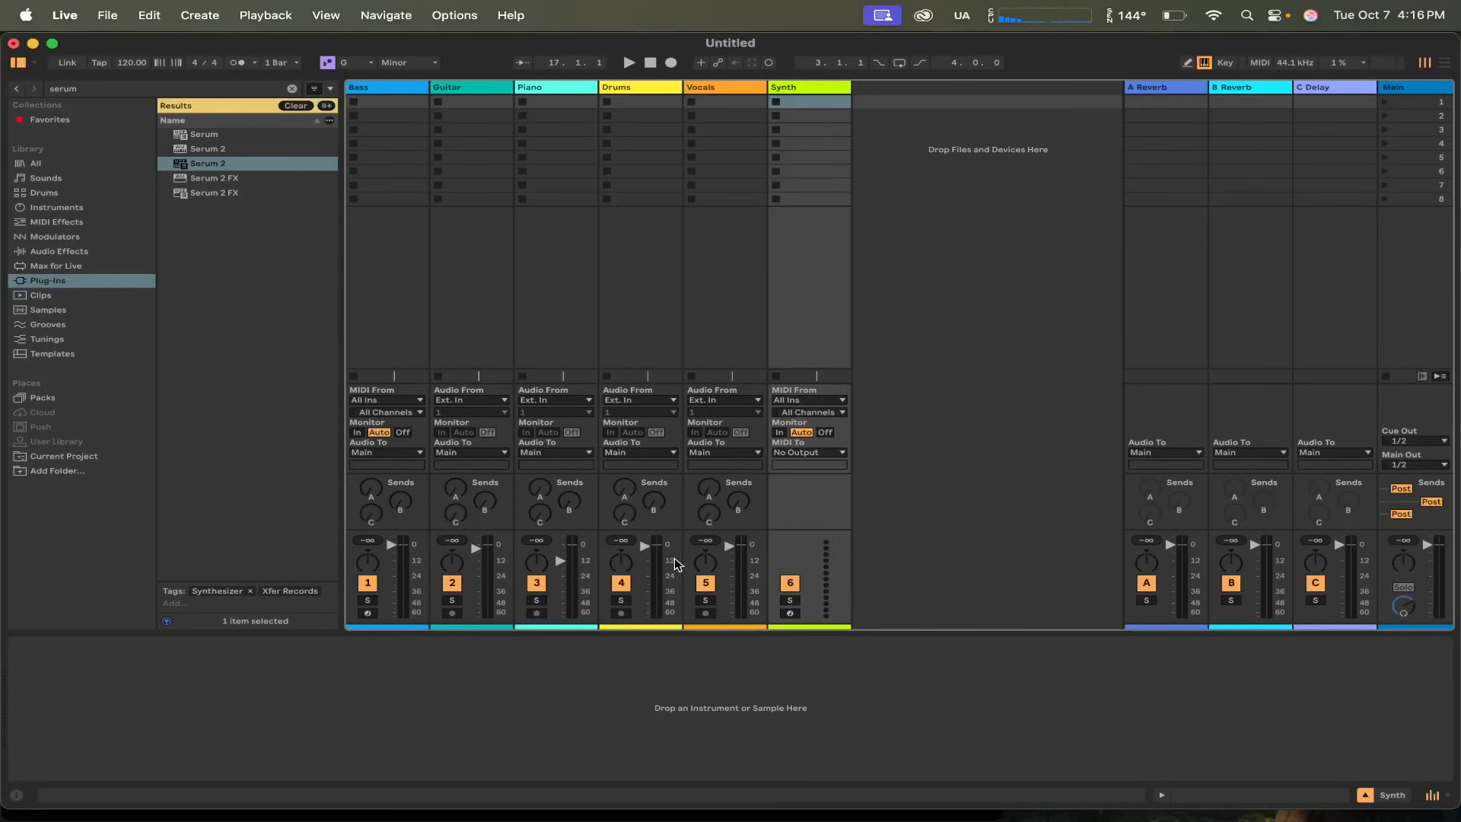
drag(708, 564, 707, 570)
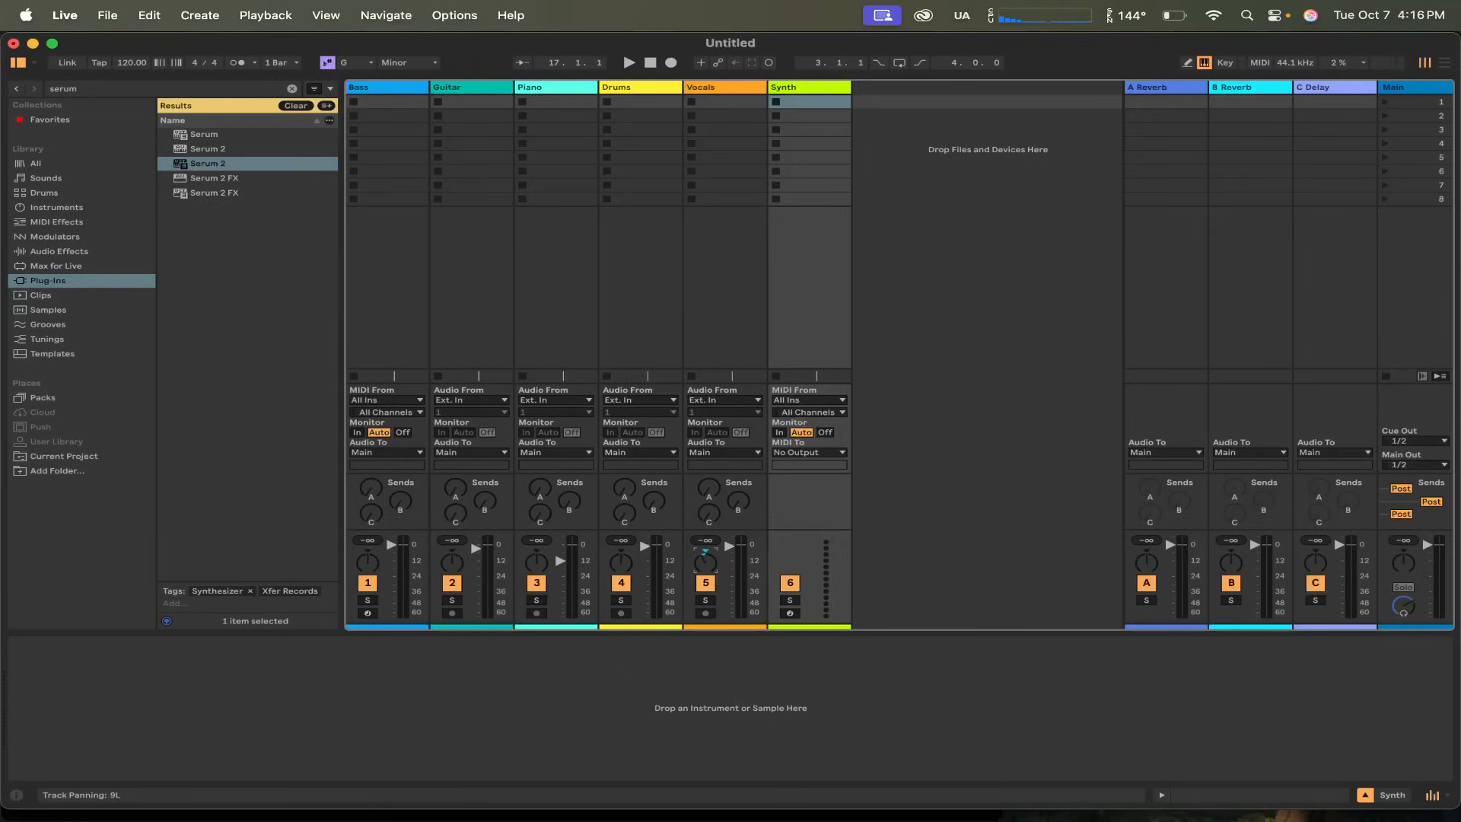
- Toggle the Vocals track's mute, solo and record arm on and off, and return to Arrangement View
click(706, 583)
click(705, 583)
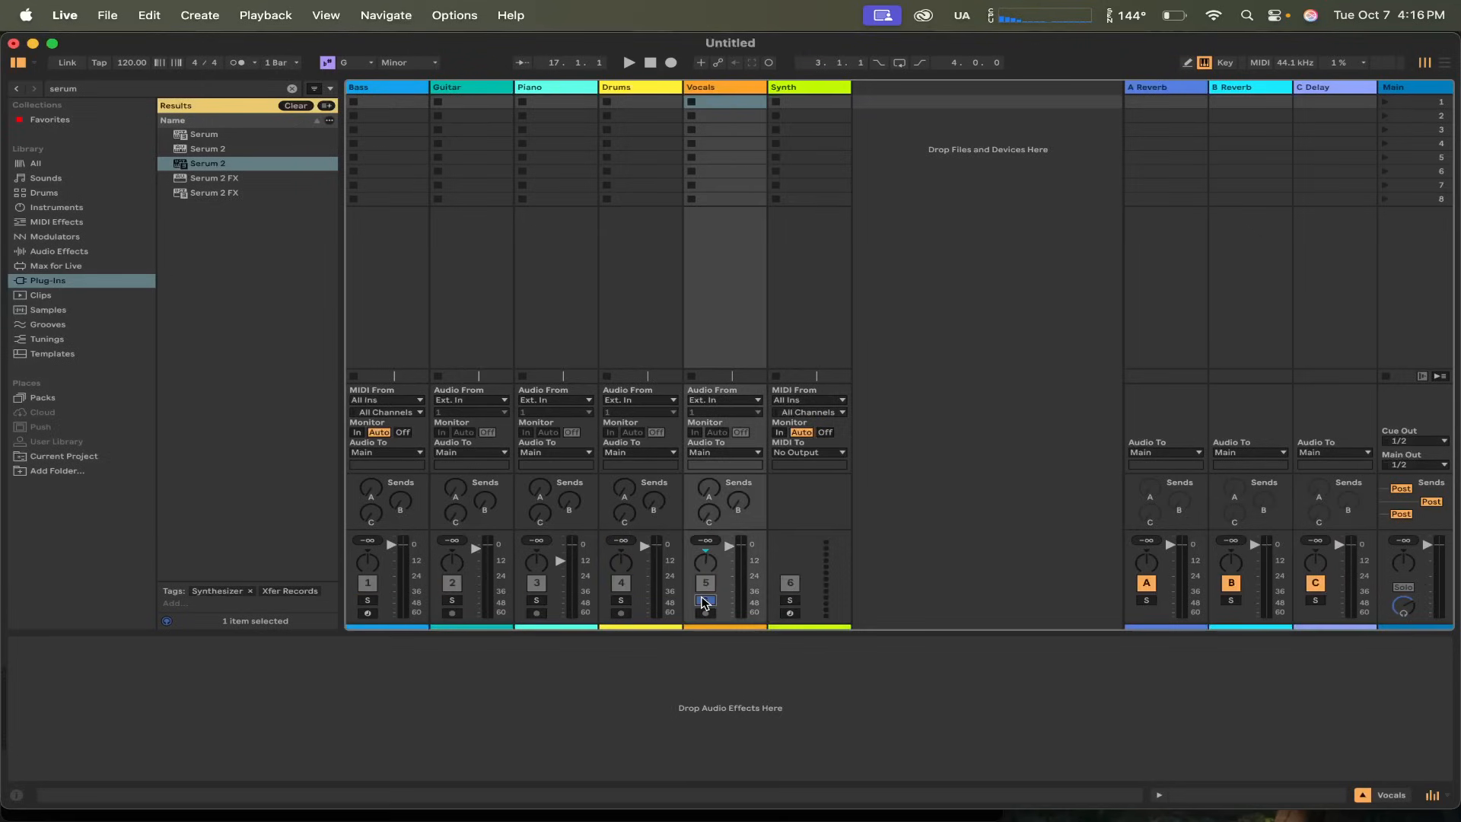
click(705, 614)
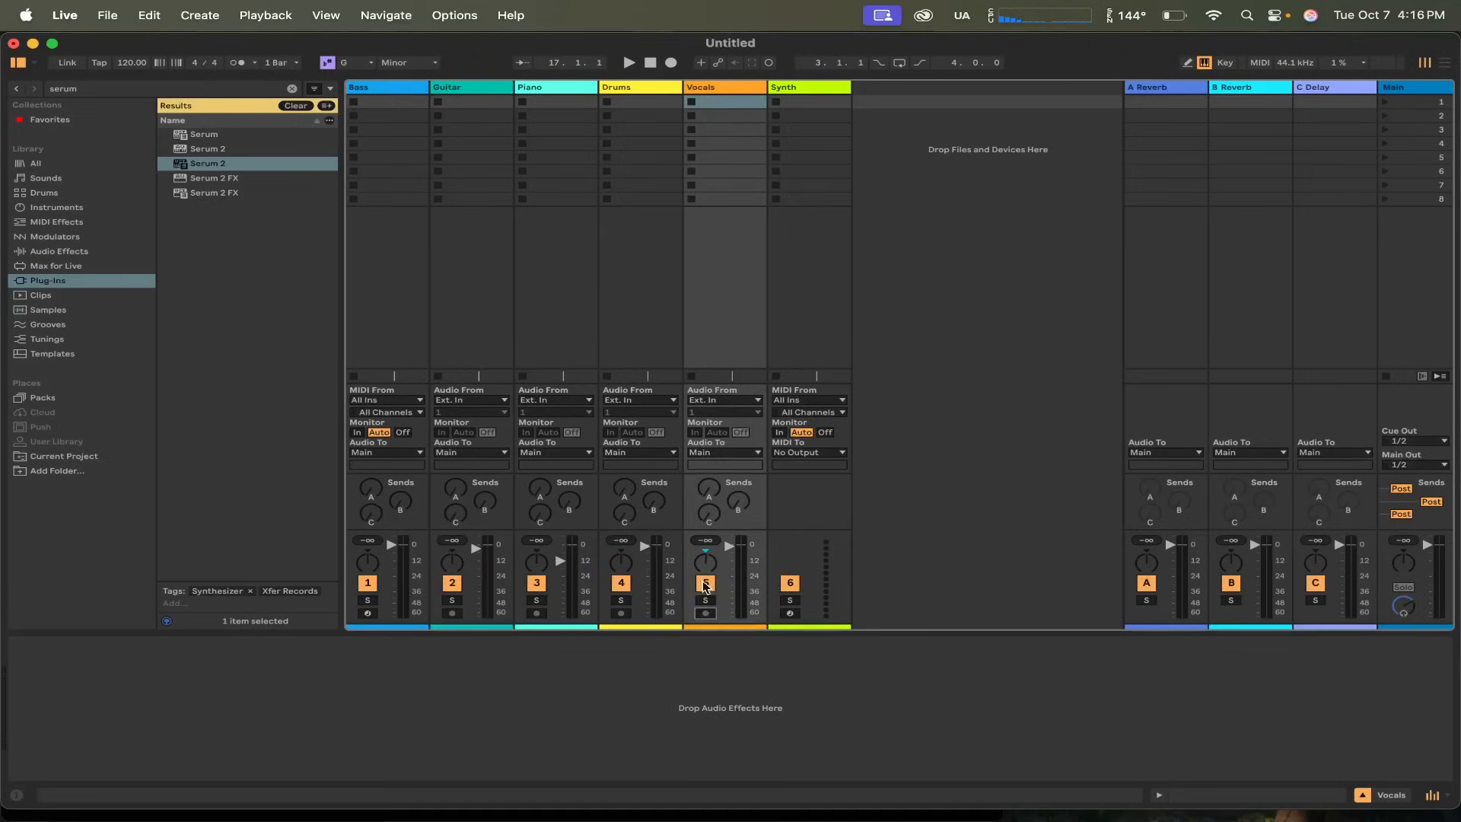
click(706, 583)
click(705, 583)
key(Tab)
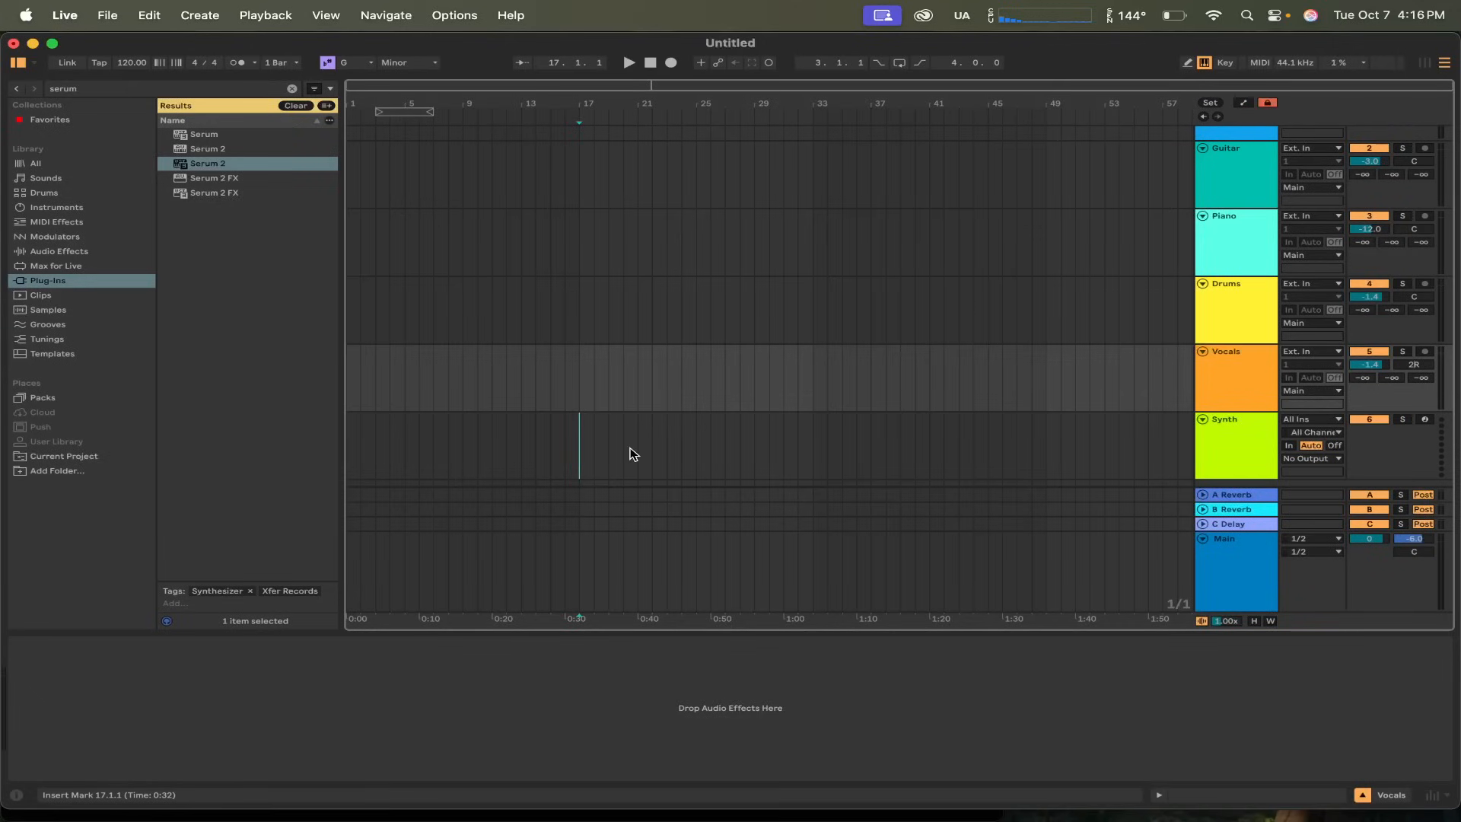
- Pan the Bass track to 31L and the Guitar track to 32R
scroll(561, 434, down, 1)
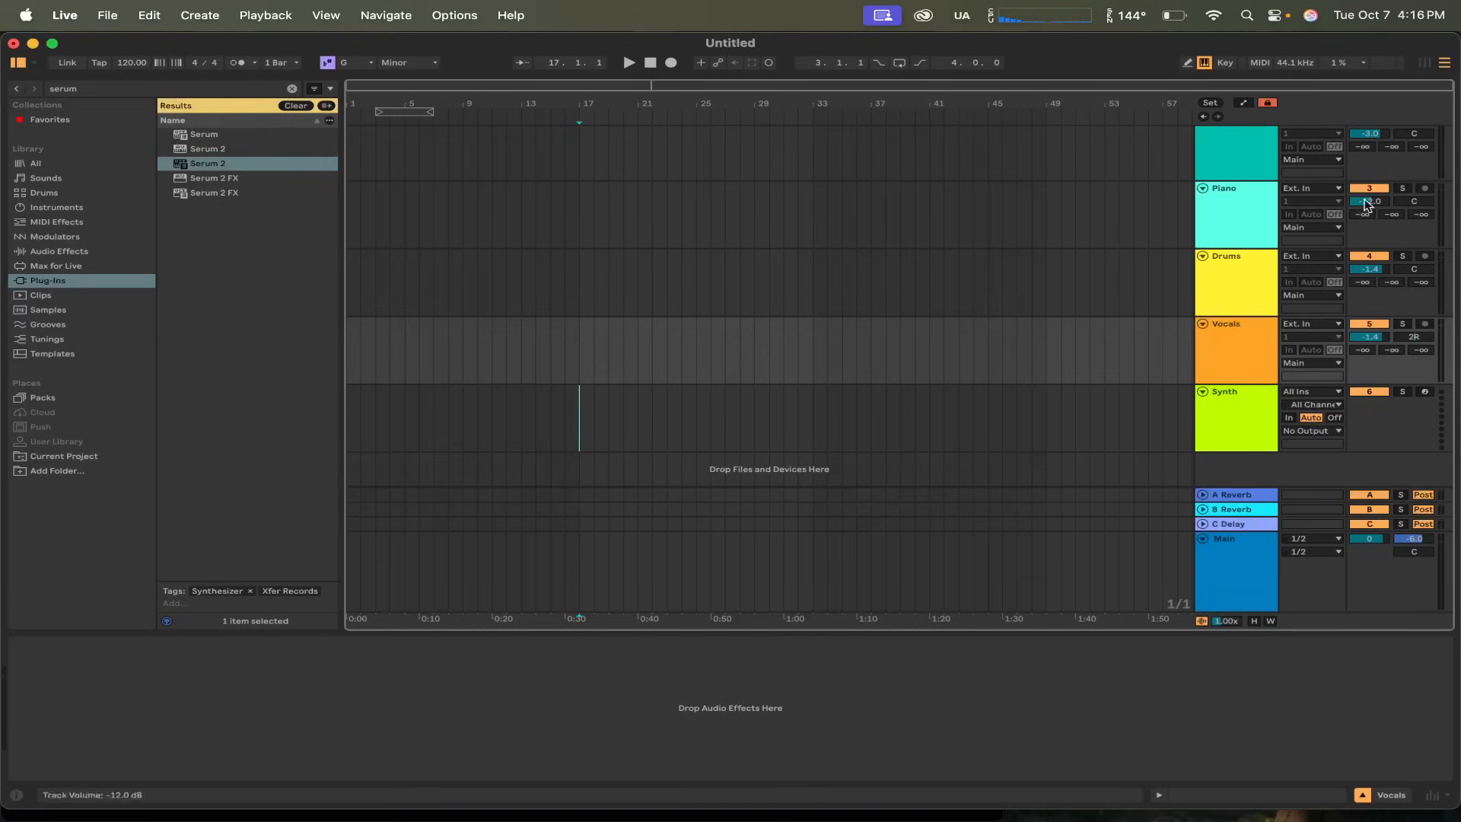
scroll(1279, 352, up, 3)
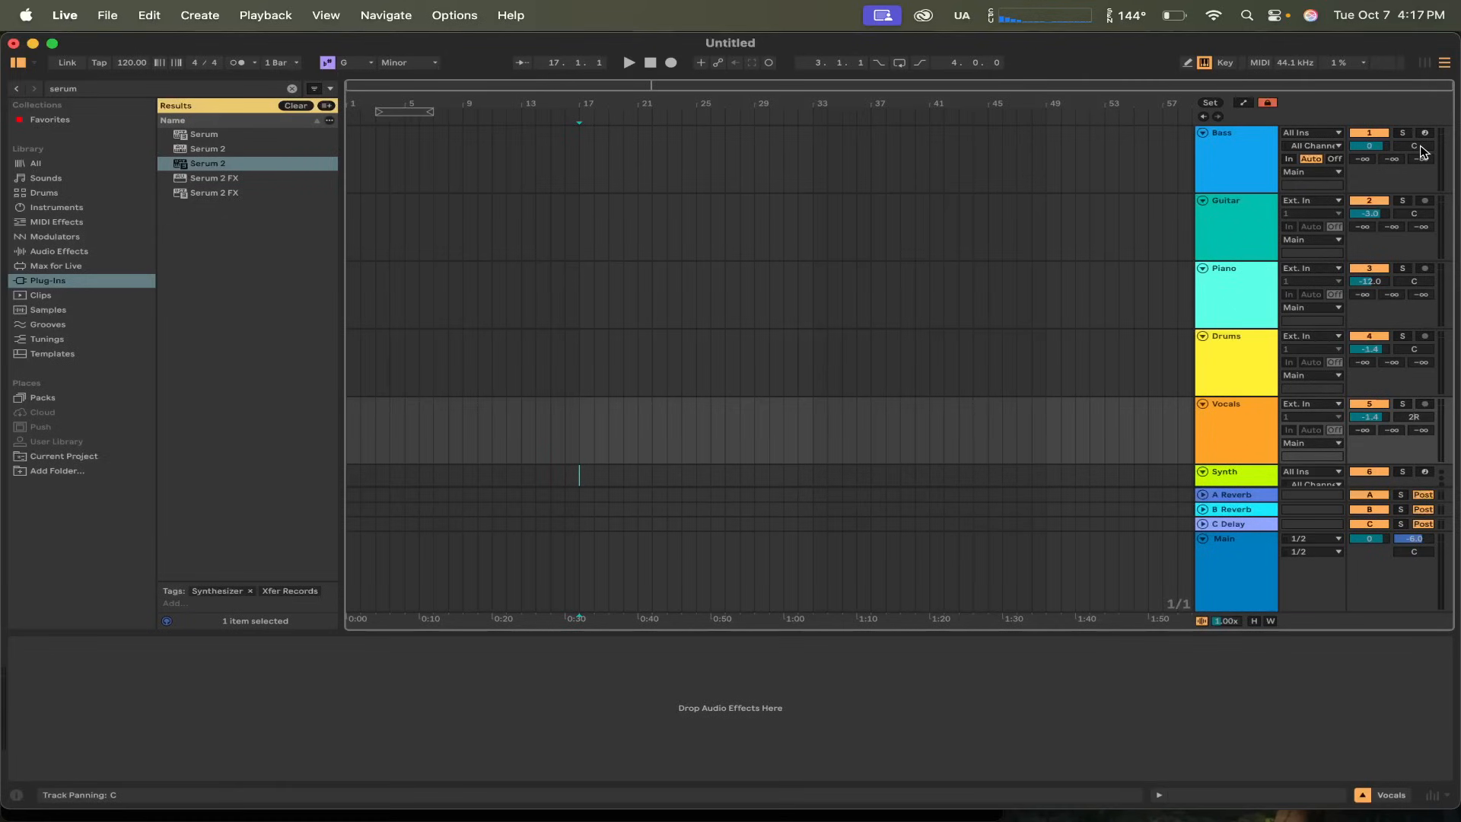
drag(1422, 152, 1422, 155)
drag(1422, 214, 1421, 192)
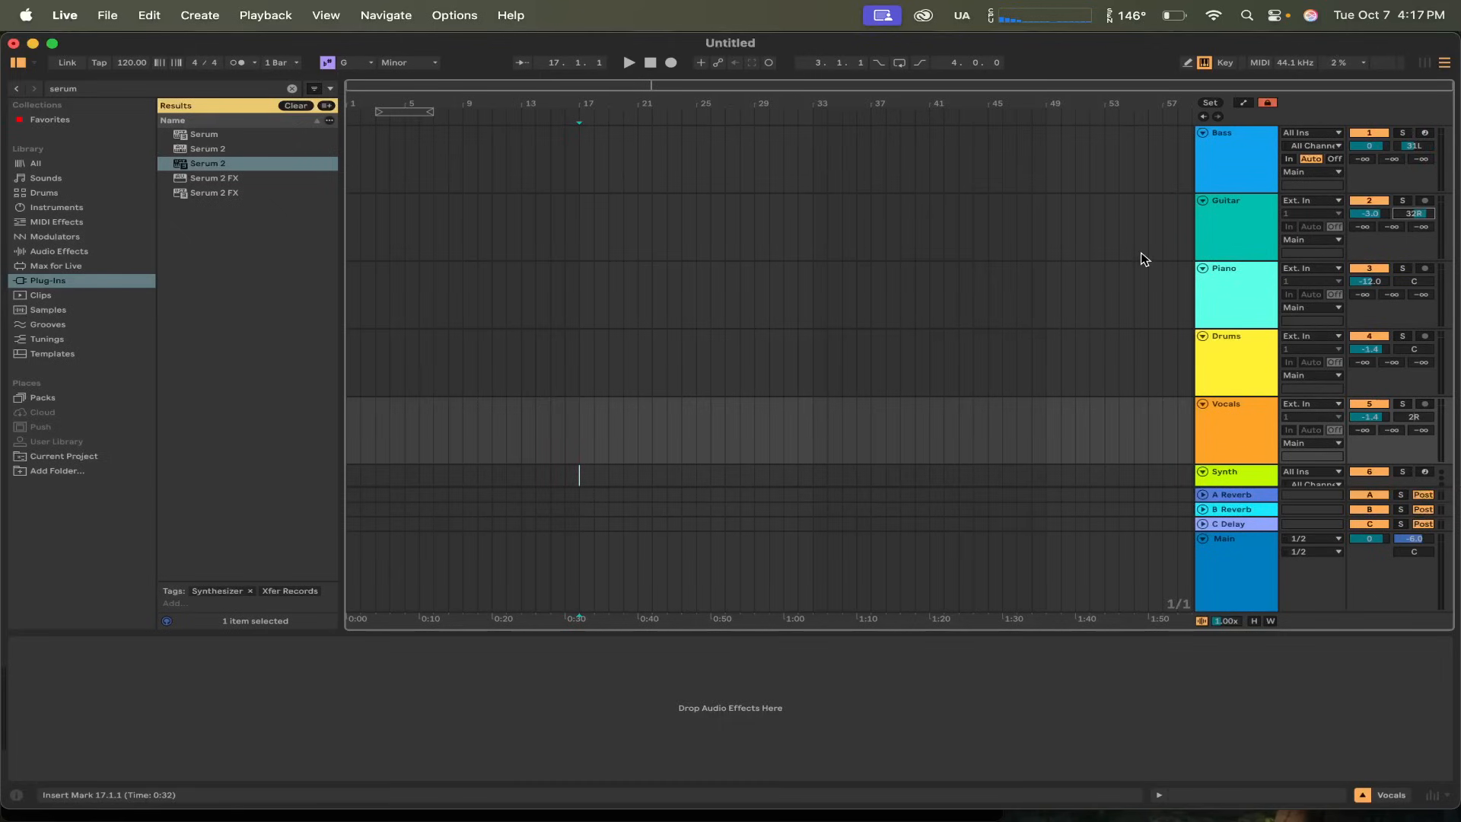
- Bring the panning back near the centre, setting the Bass track to 3L and the Guitar track to 4L
click(1414, 145)
drag(1420, 146, 1420, 134)
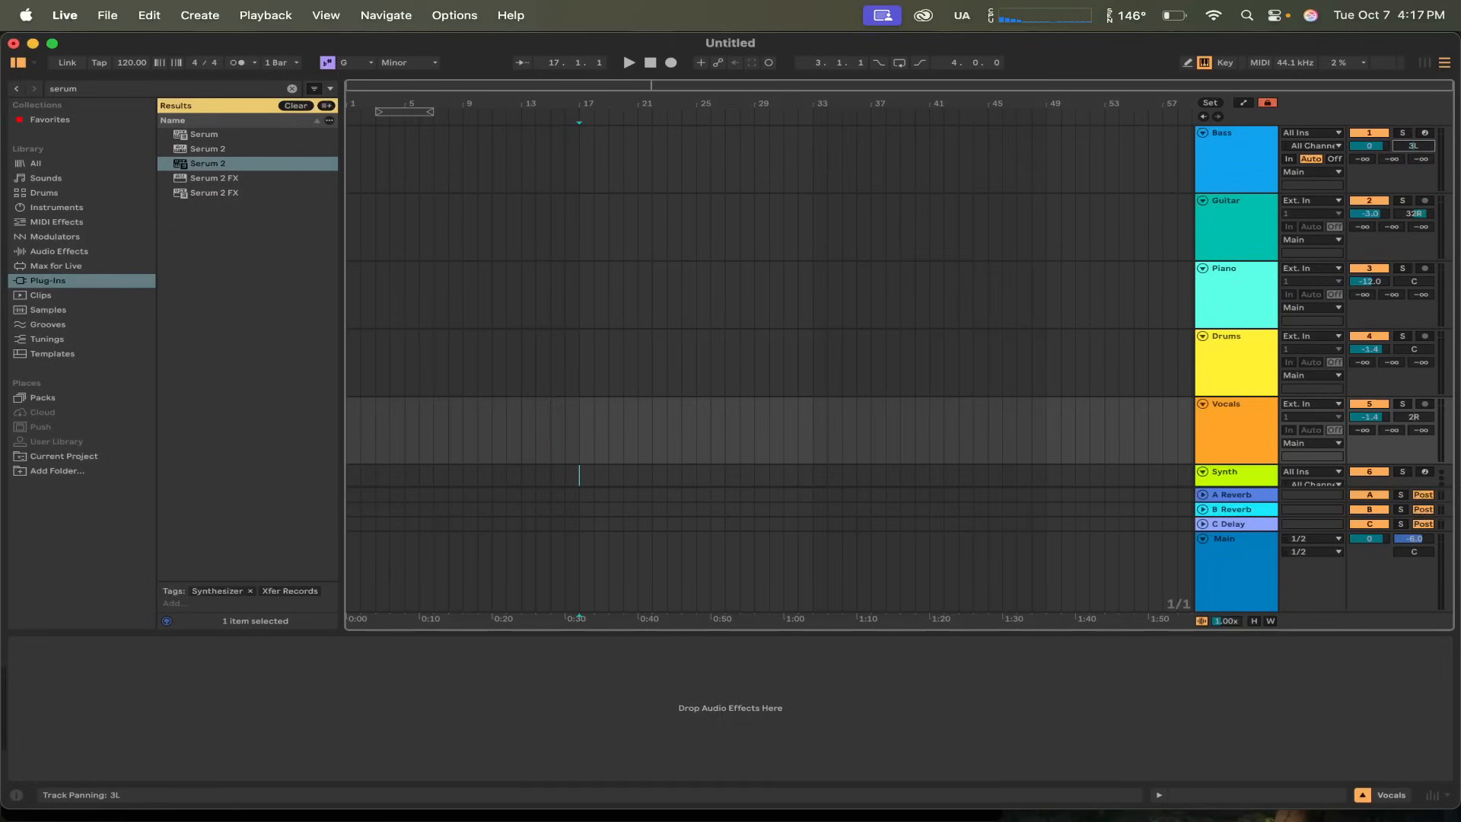
drag(1423, 212, 1423, 239)
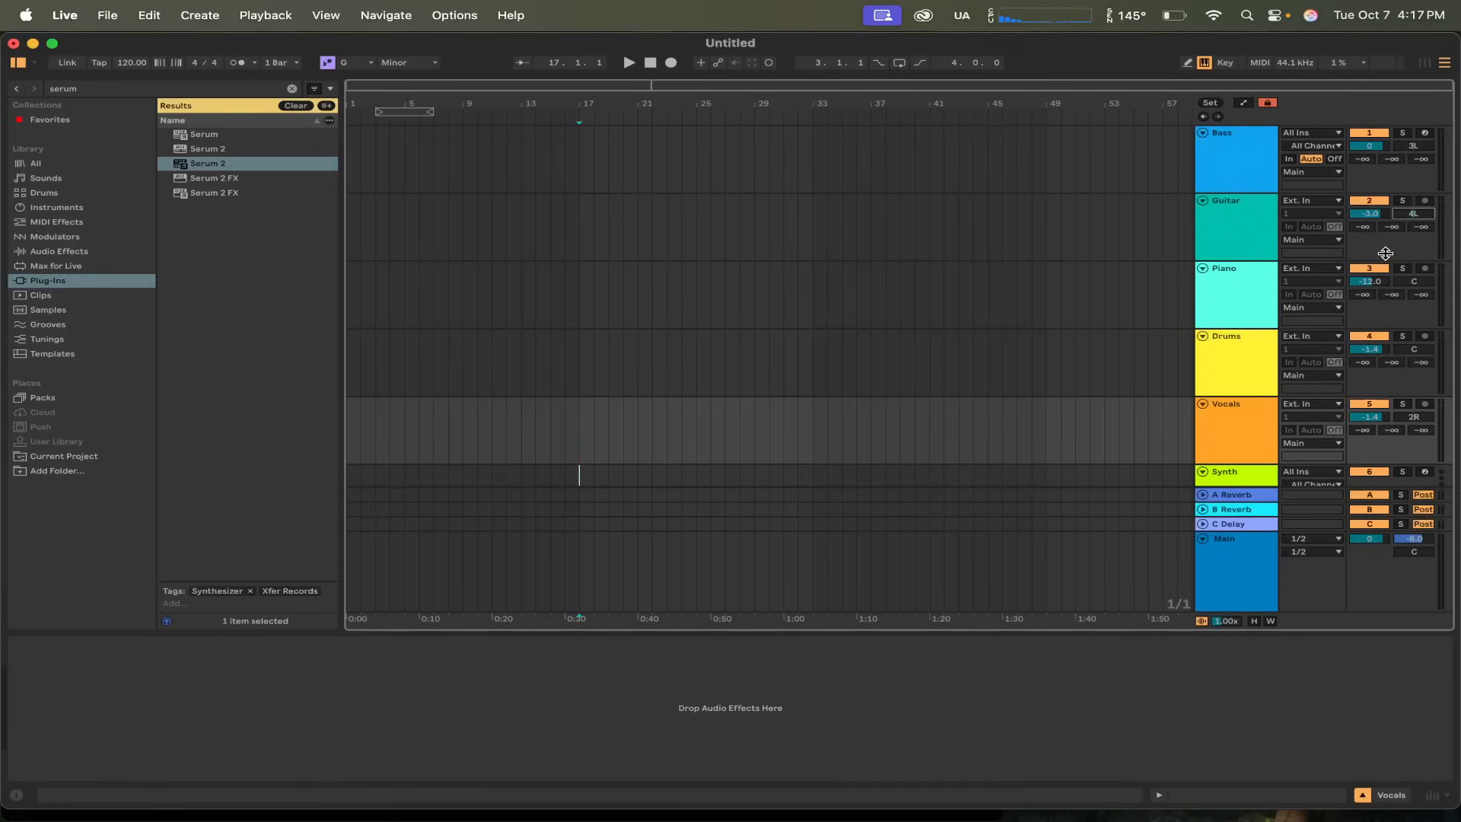
- Reset the Guitar and Bass panning to centre and lower the Guitar volume to -4.4 dB
click(1414, 211)
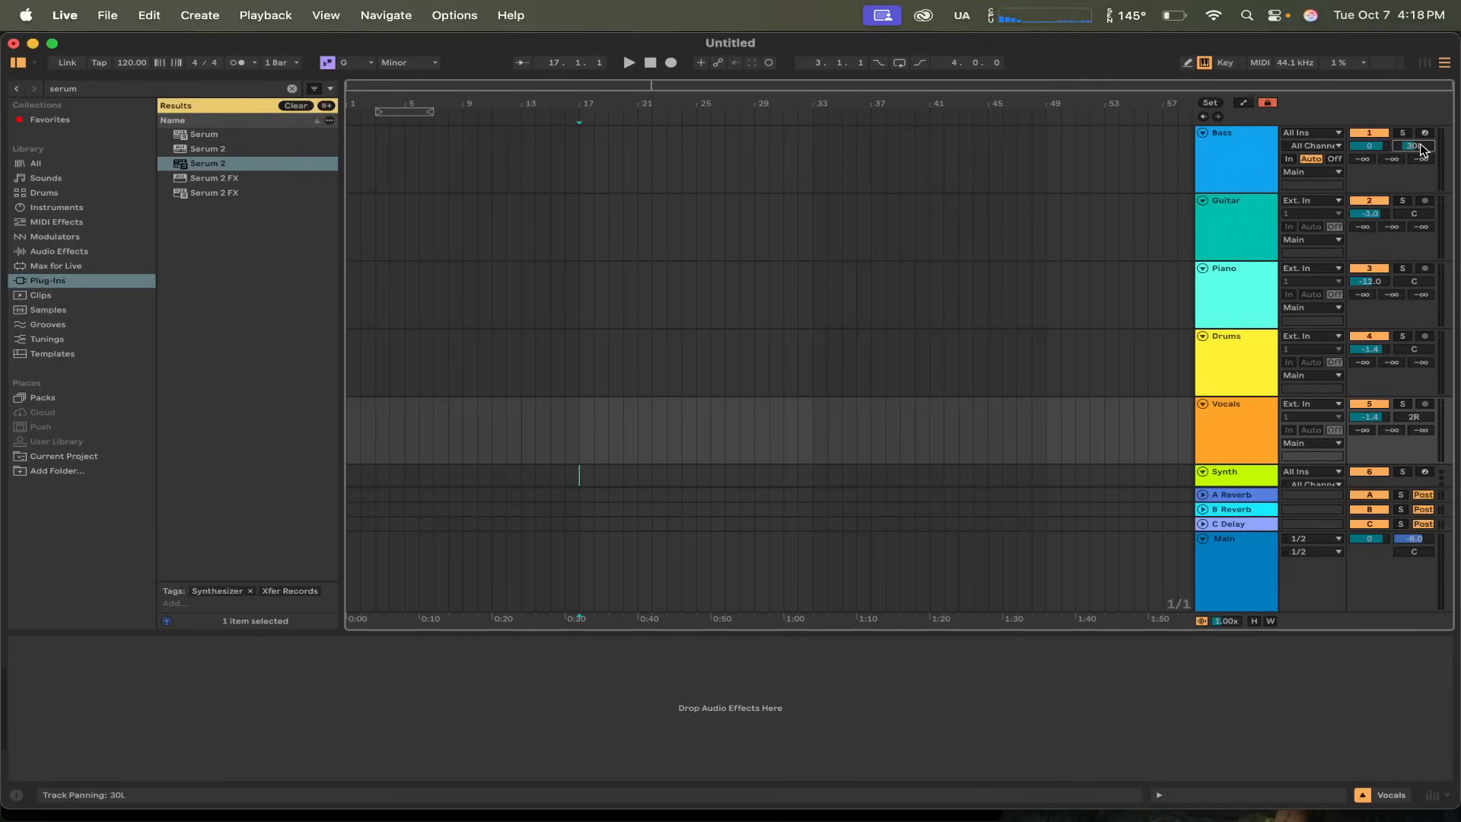
double_click(1417, 146)
mouse_move(1379, 219)
mouse_down()
mouse_move(1379, 199)
mouse_move(1370, 221)
mouse_up()
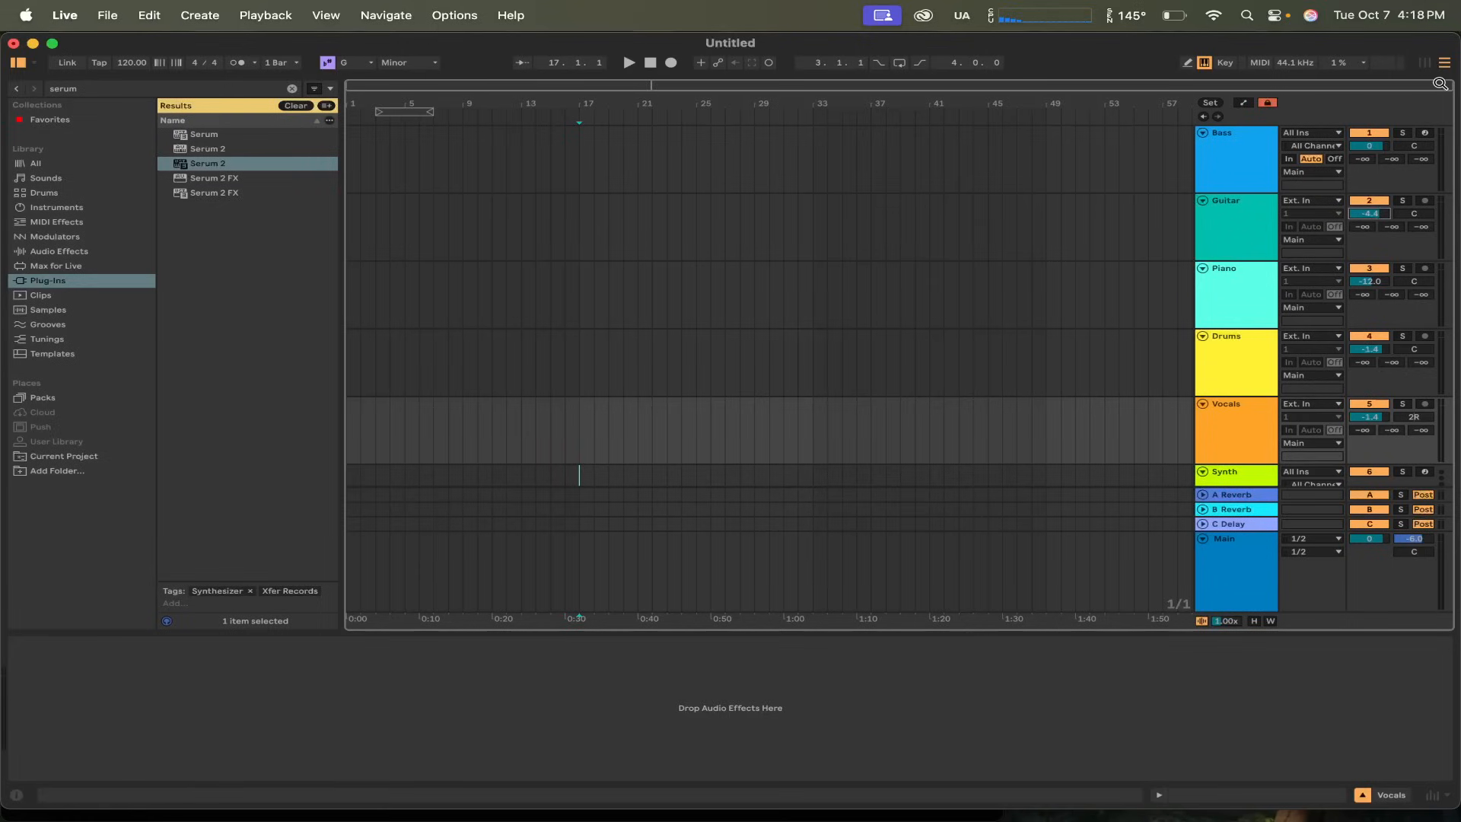
- Switch repeatedly between Session and Arrangement View, ending in Arrangement View, and set the Guitar volume to -6.9 dB
click(1428, 63)
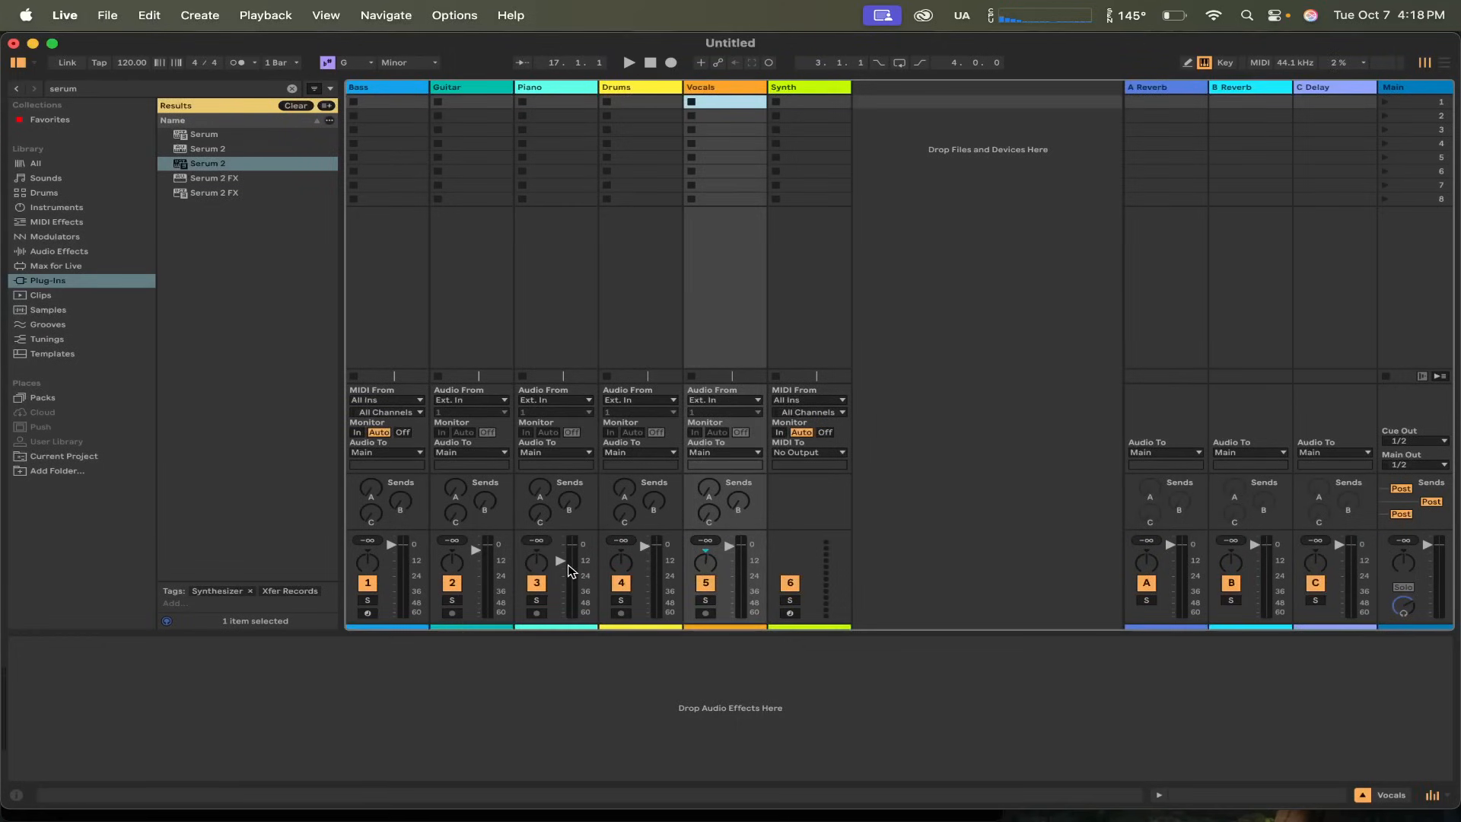
key(Tab)
key(Tab)
key(Tab)
key(Tab)
key(Tab)
drag(1381, 213, 1381, 153)
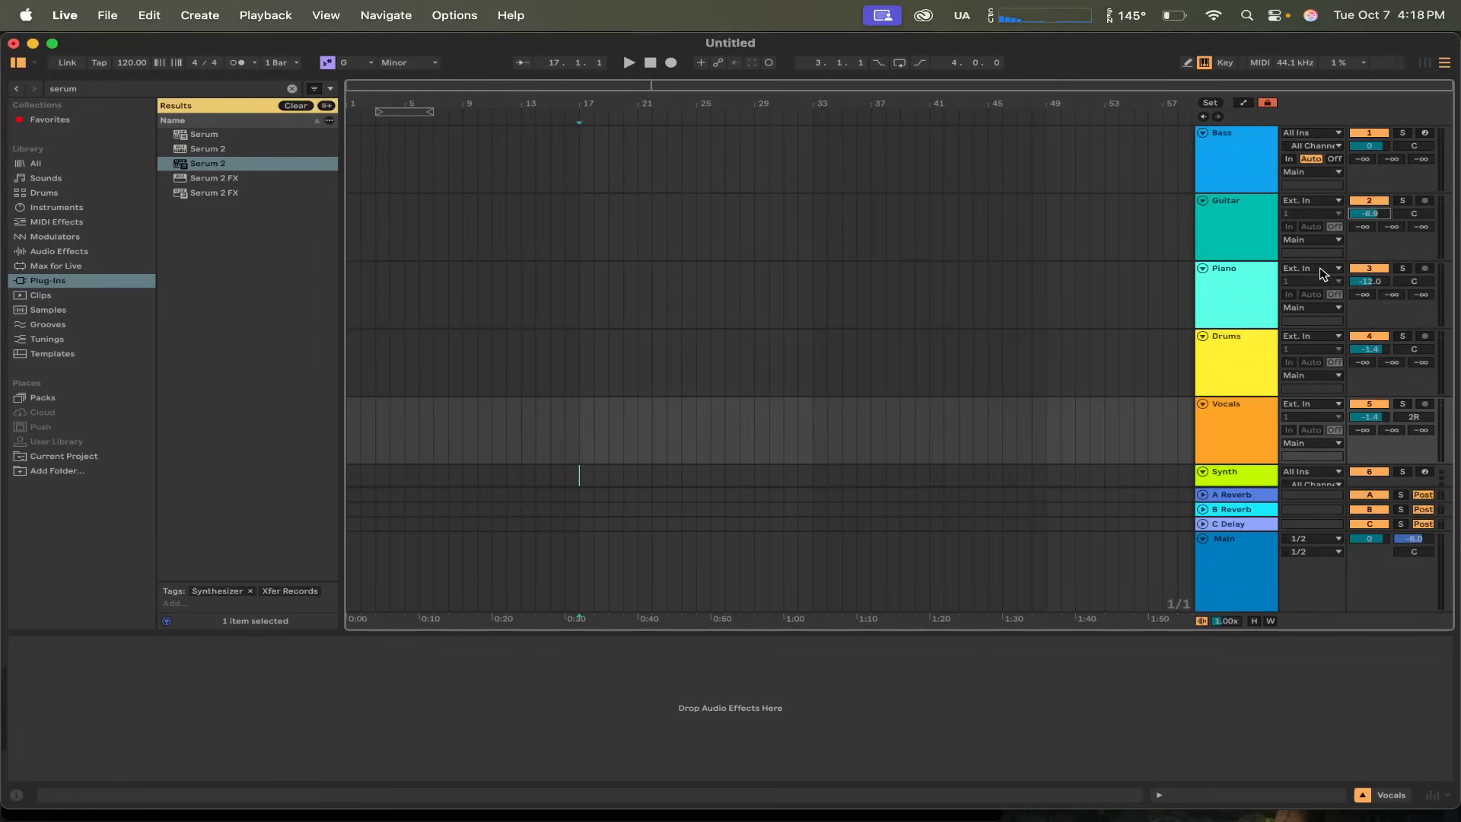
- Solo the Guitar, Piano, Drums and Vocals tracks one after another
click(1402, 200)
click(1403, 253)
click(1402, 268)
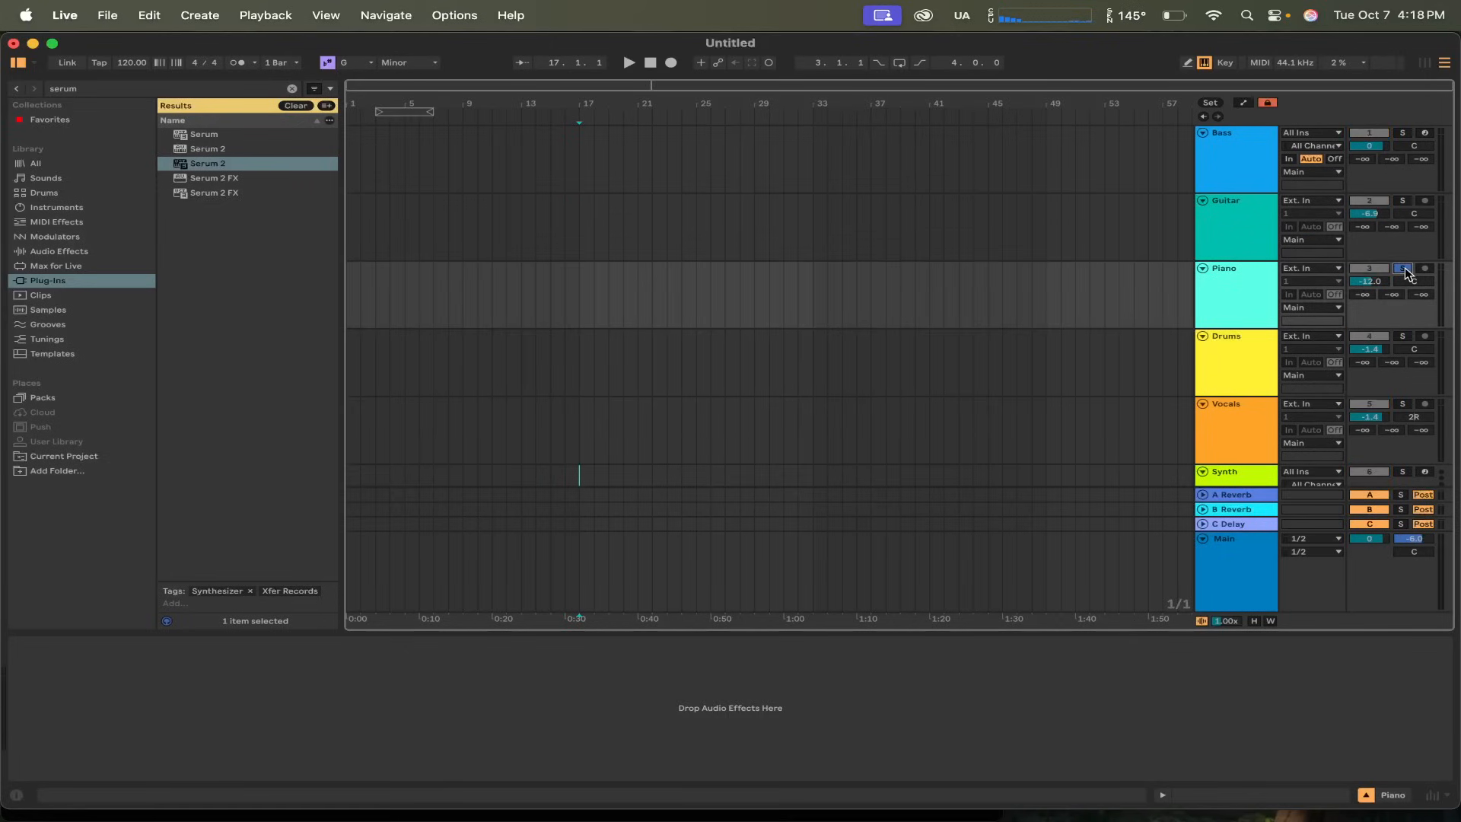
click(1402, 336)
click(1405, 404)
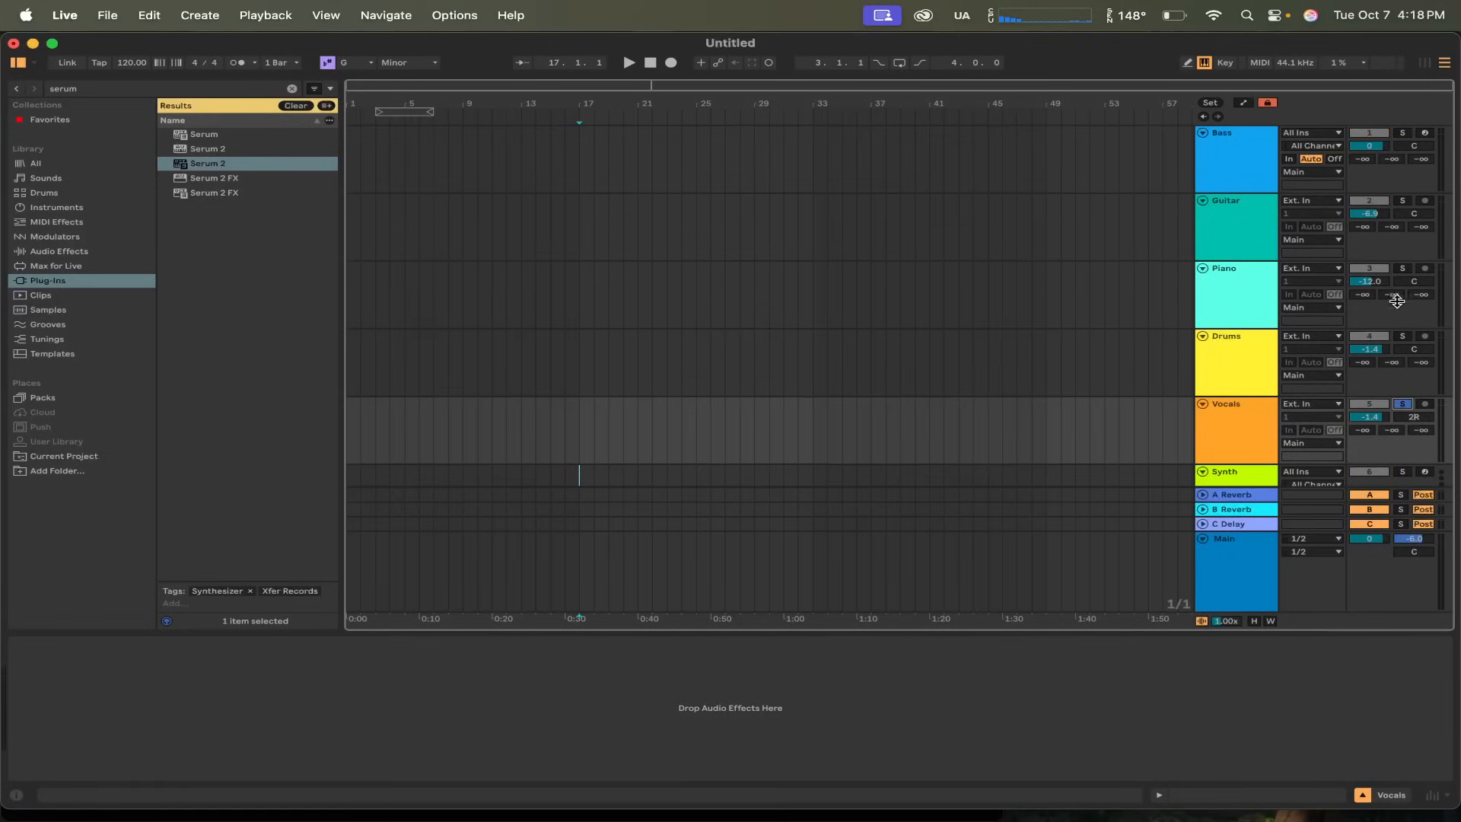
- Solo the Piano, Drums, Vocals and Guitar tracks together
click(1402, 268)
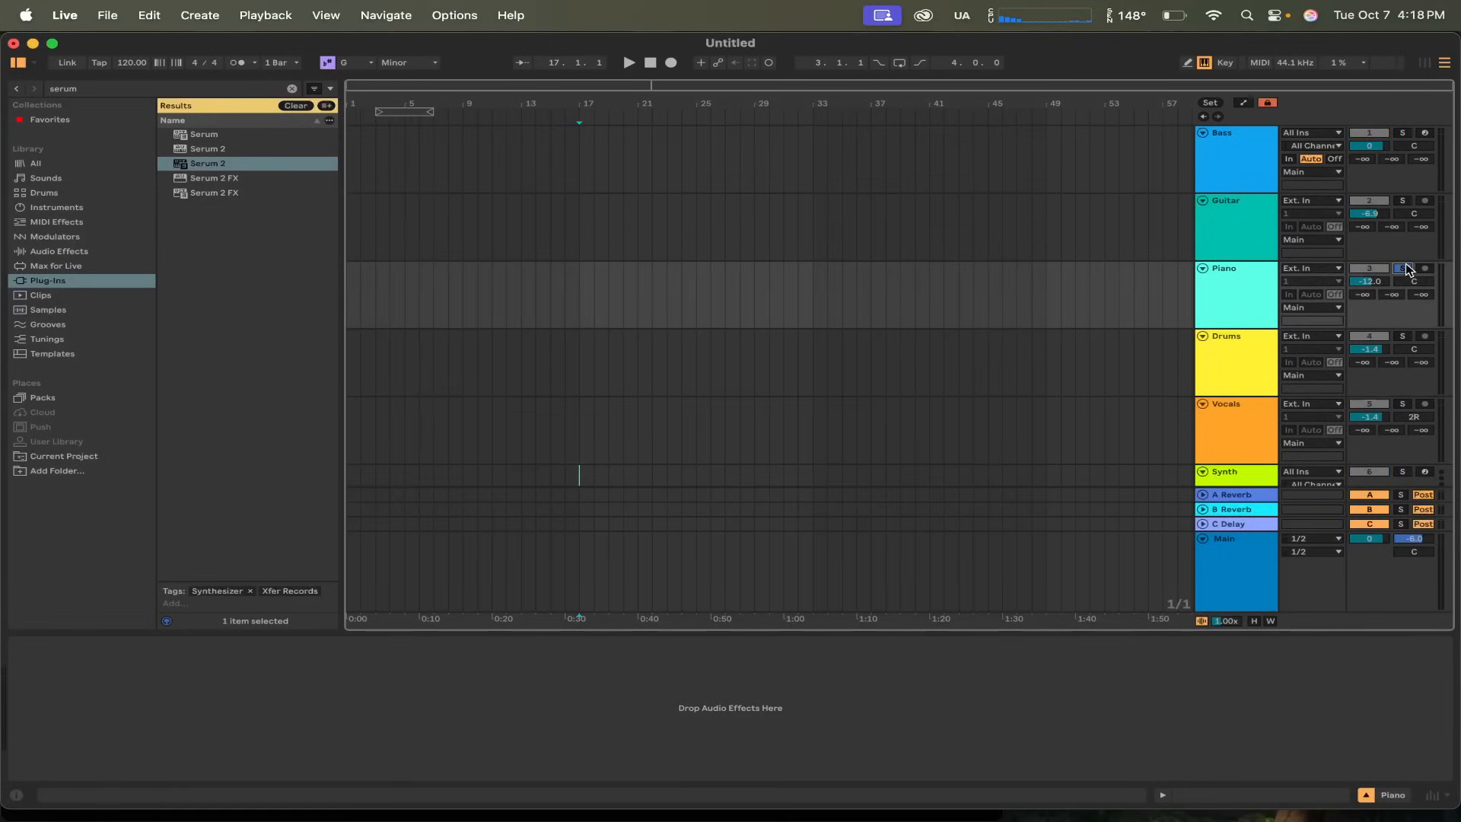
super+click(1403, 336)
super+click(1407, 404)
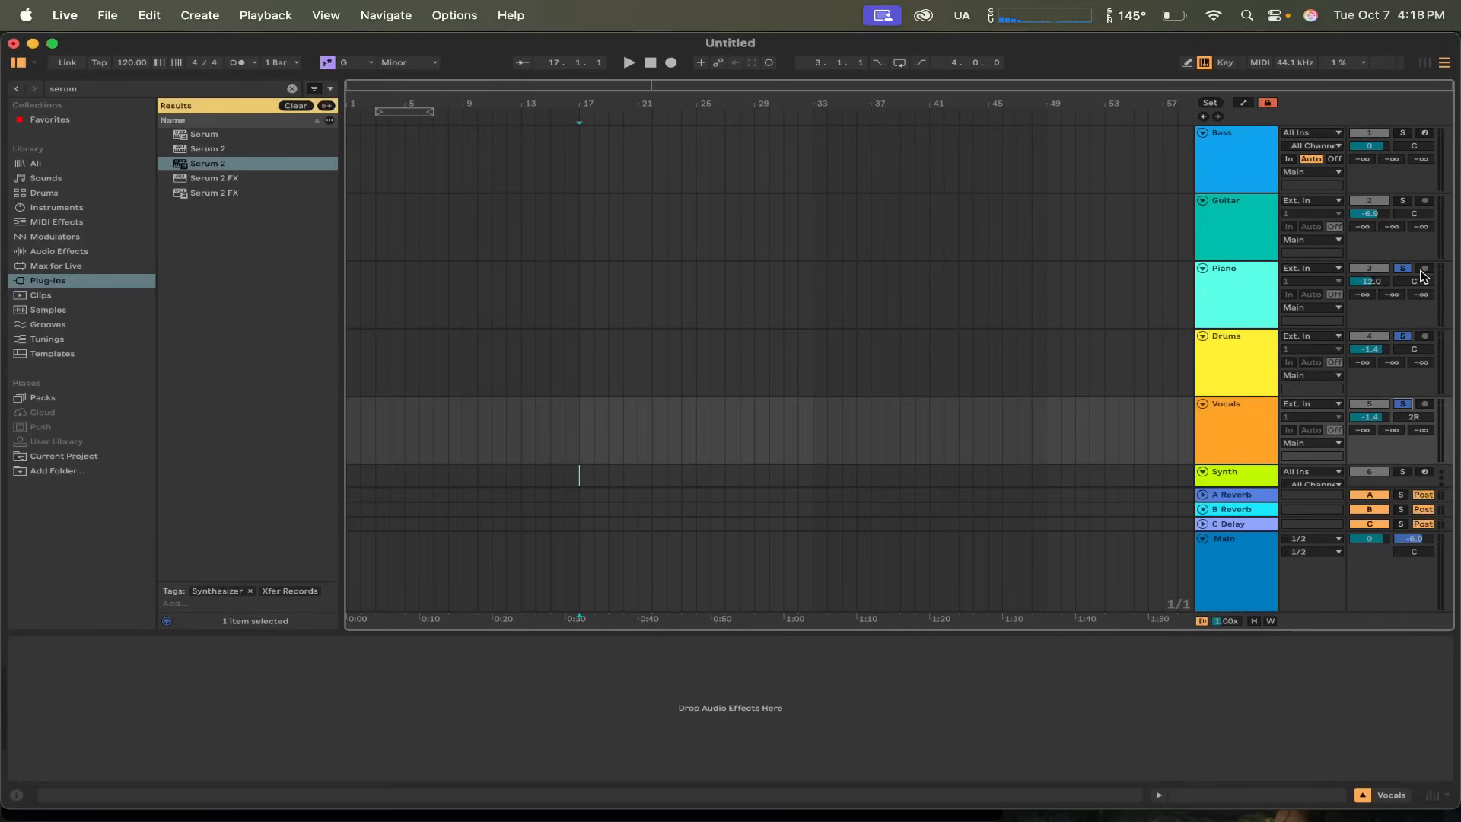
super+click(1402, 201)
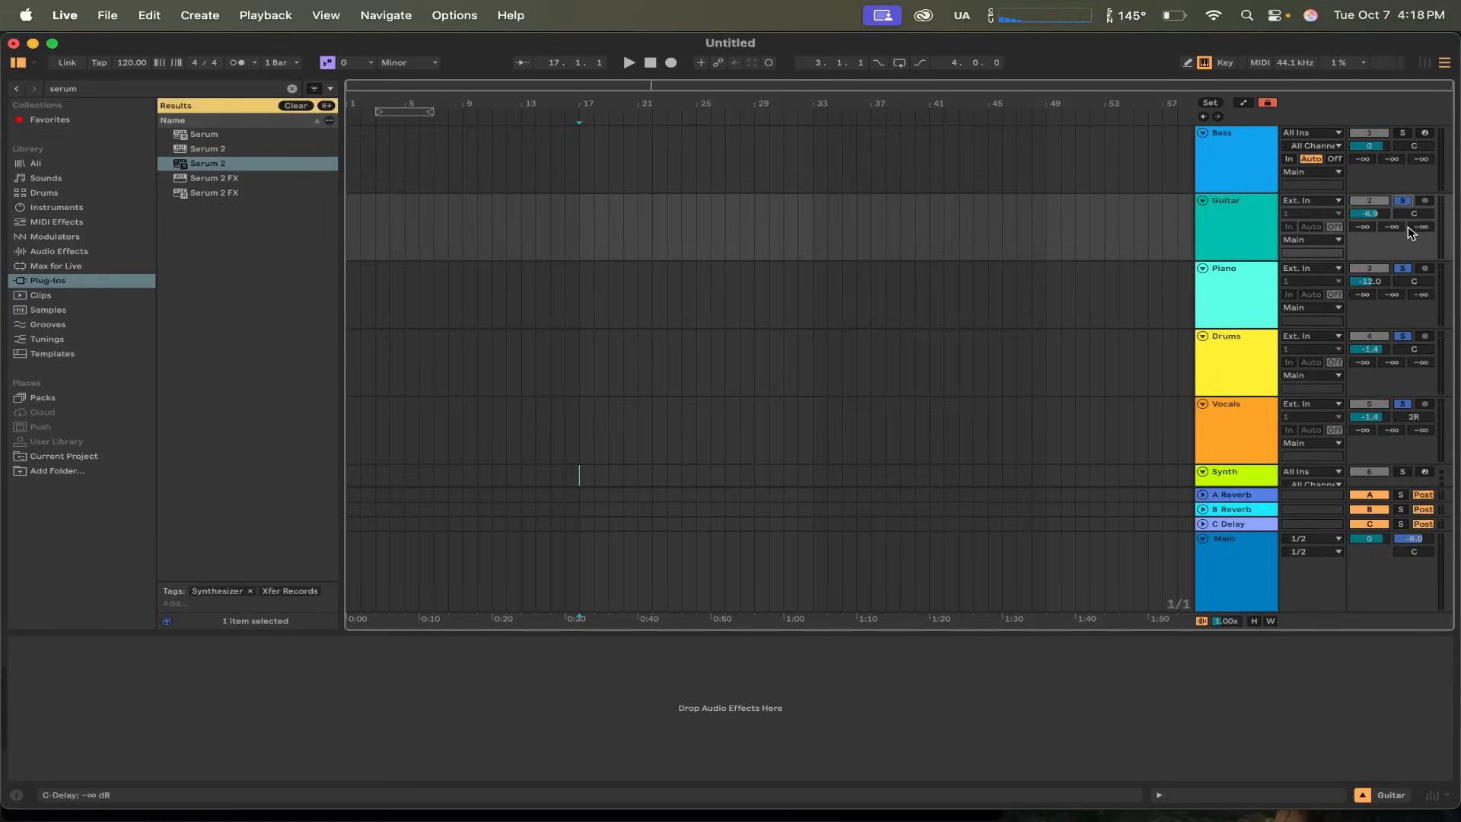
- Toggle the Guitar and Piano solos within the group of soloed tracks, and clear all solos
super+click(1402, 201)
super+click(1403, 270)
super+click(1403, 202)
super+click(1403, 269)
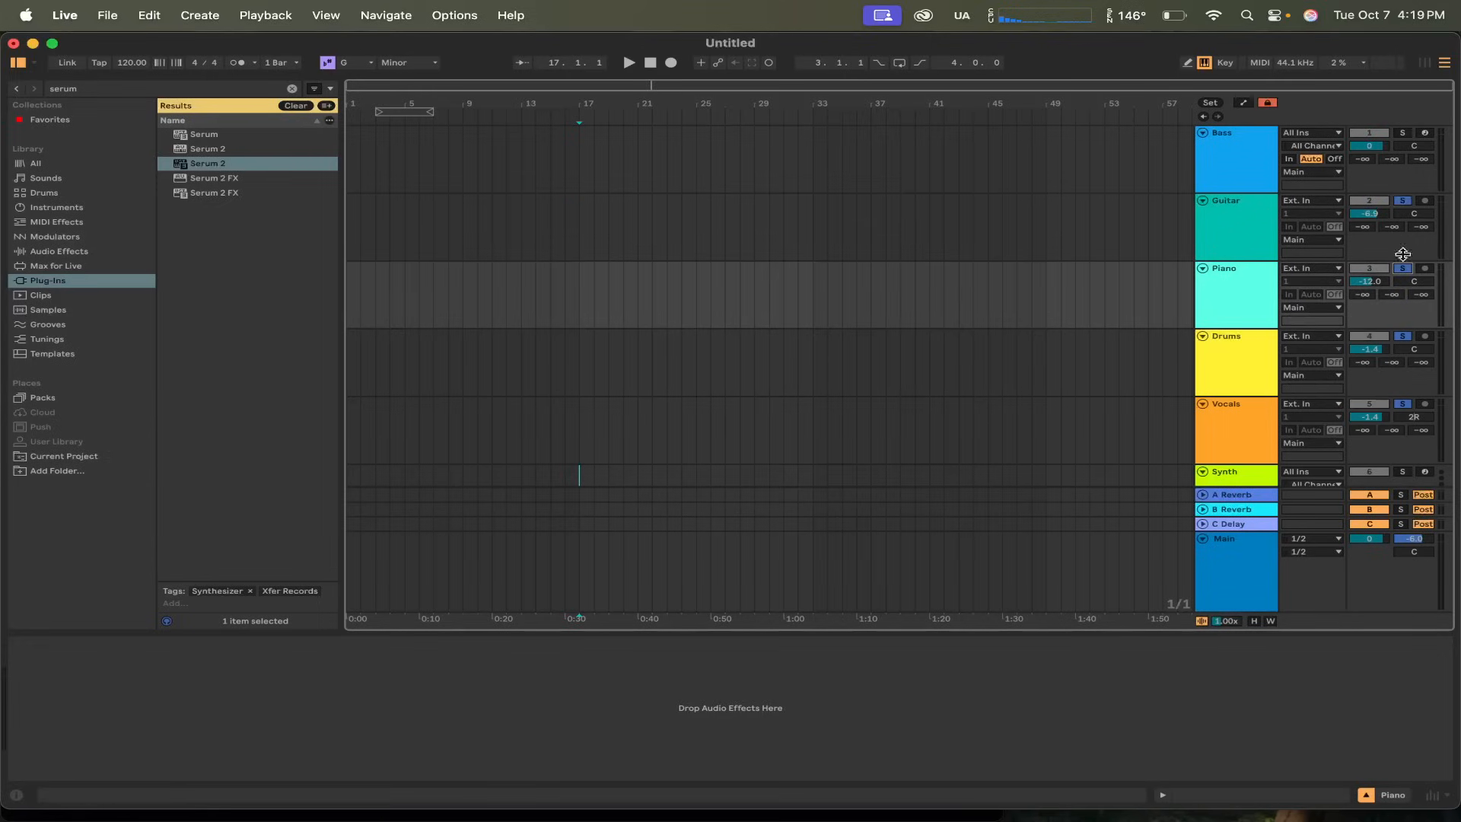
click(1404, 204)
click(1404, 203)
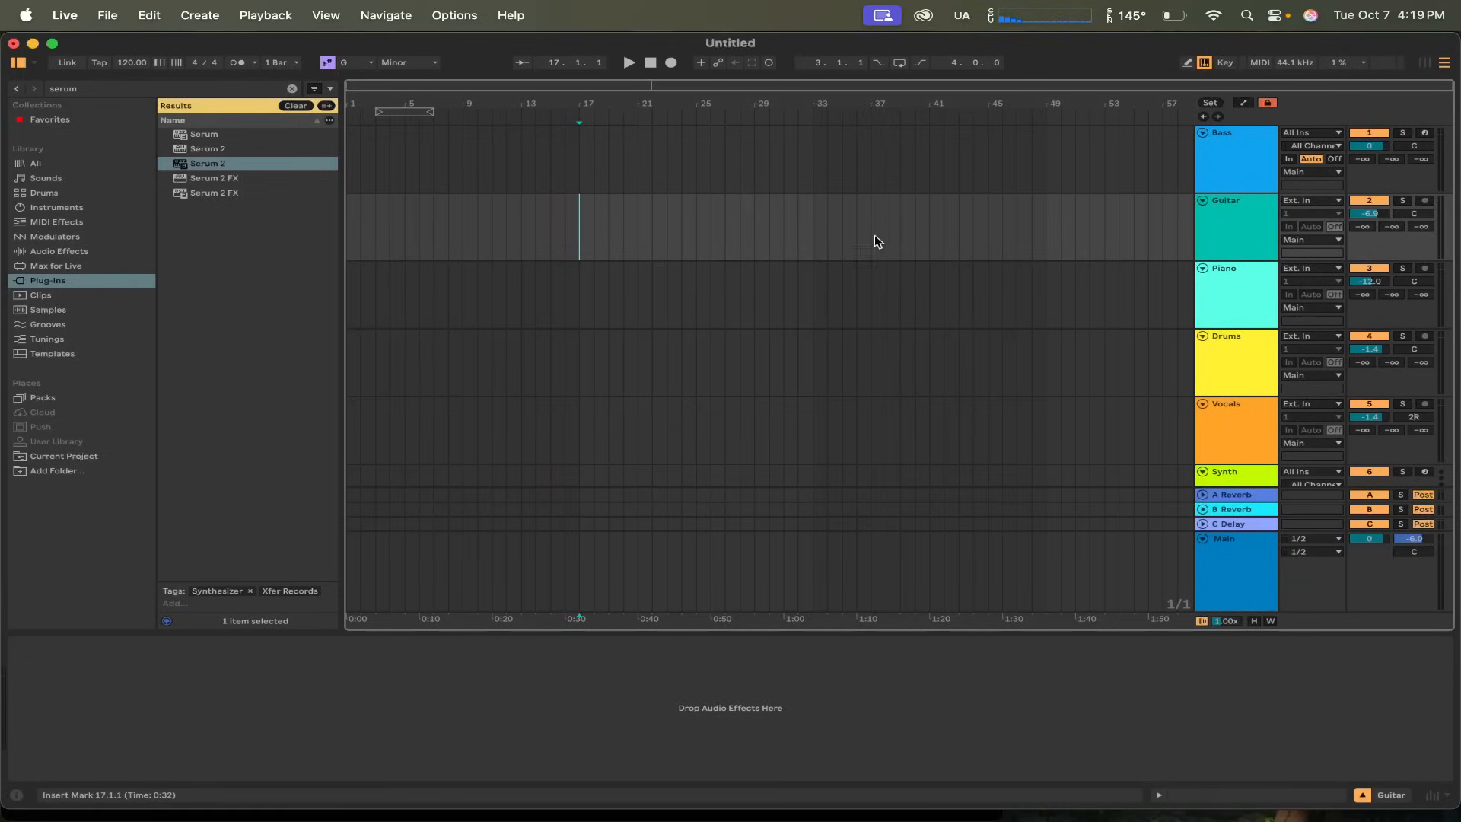
- Place the insert marker at bar 33 on the Guitar track and show the arrangement's automation lanes
click(812, 236)
click(812, 236)
click(577, 242)
click(813, 234)
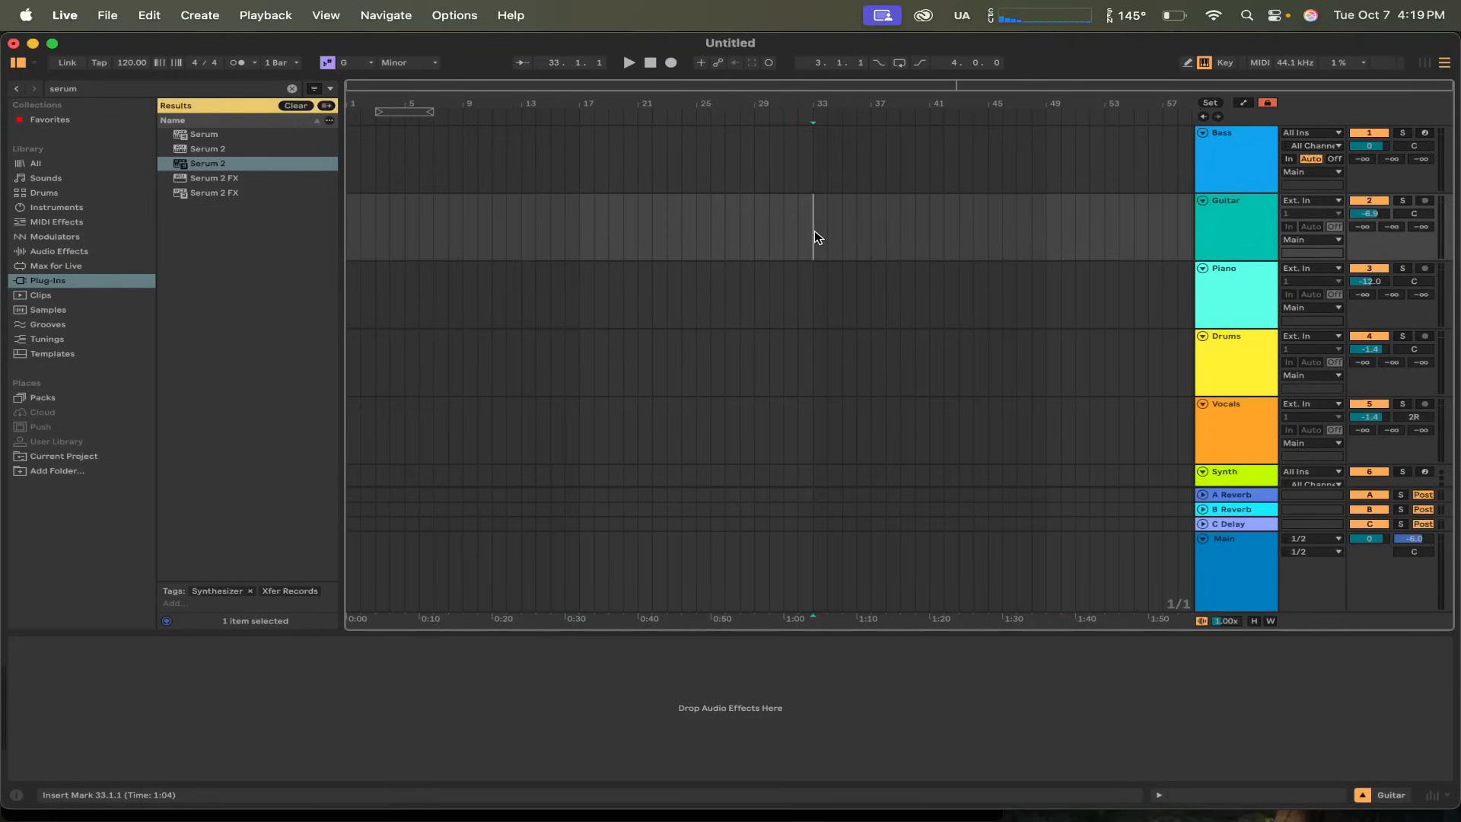
click(1246, 105)
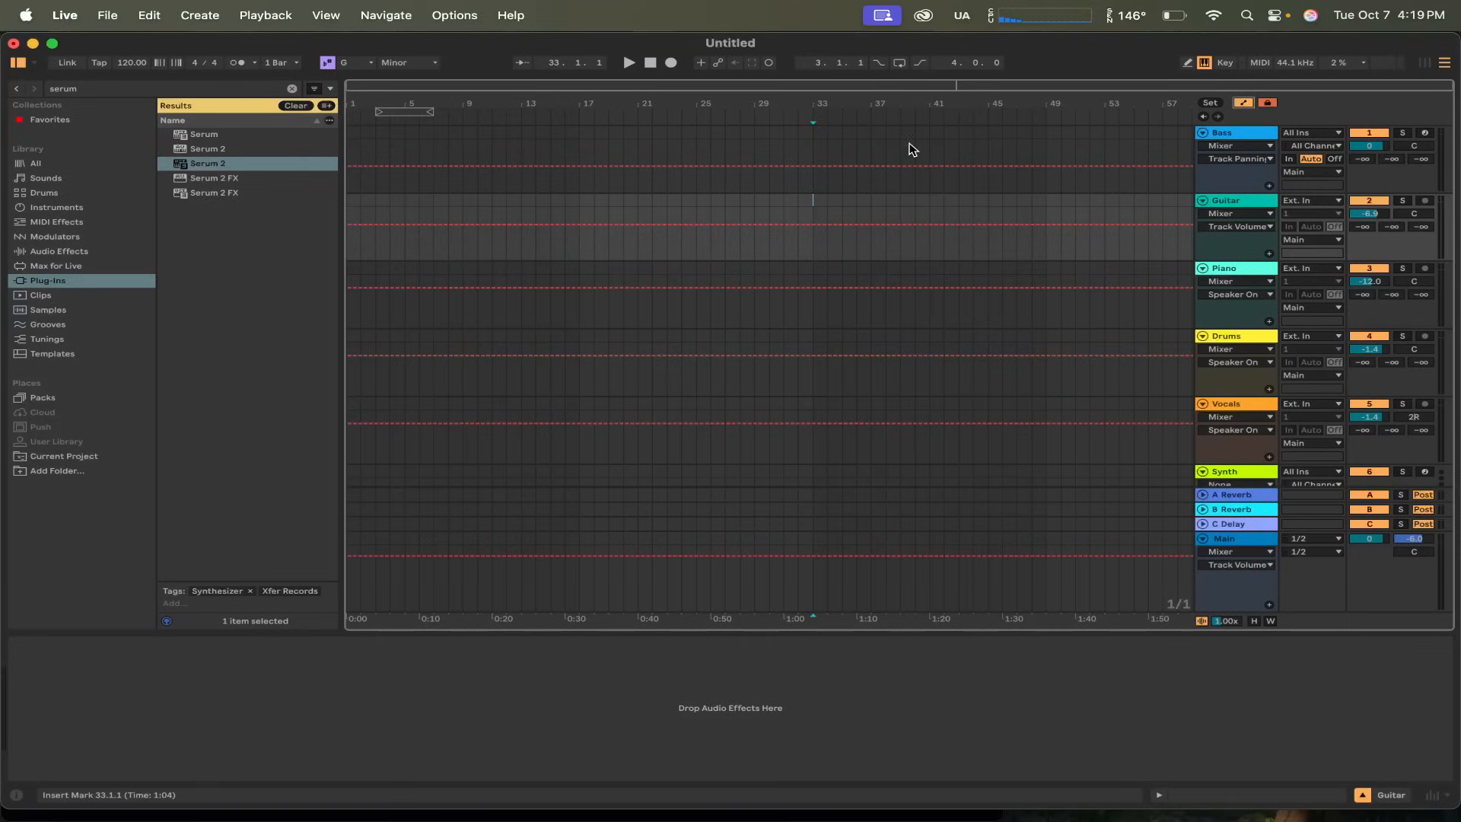
- Draw a dip in the Guitar volume automation from about bar 33 to 42, lowest near bar 38, and play it back
click(943, 226)
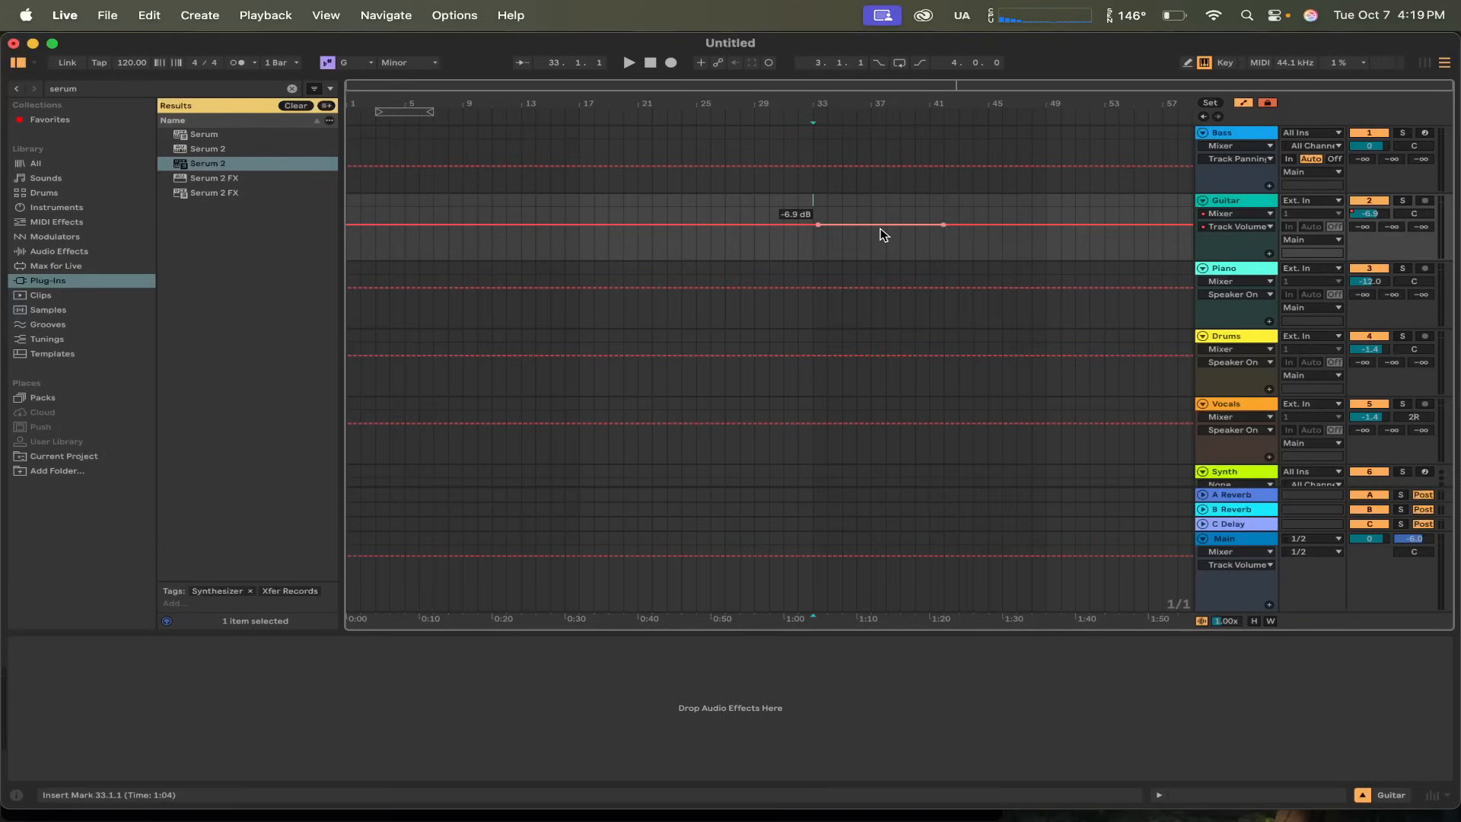
drag(880, 229, 880, 249)
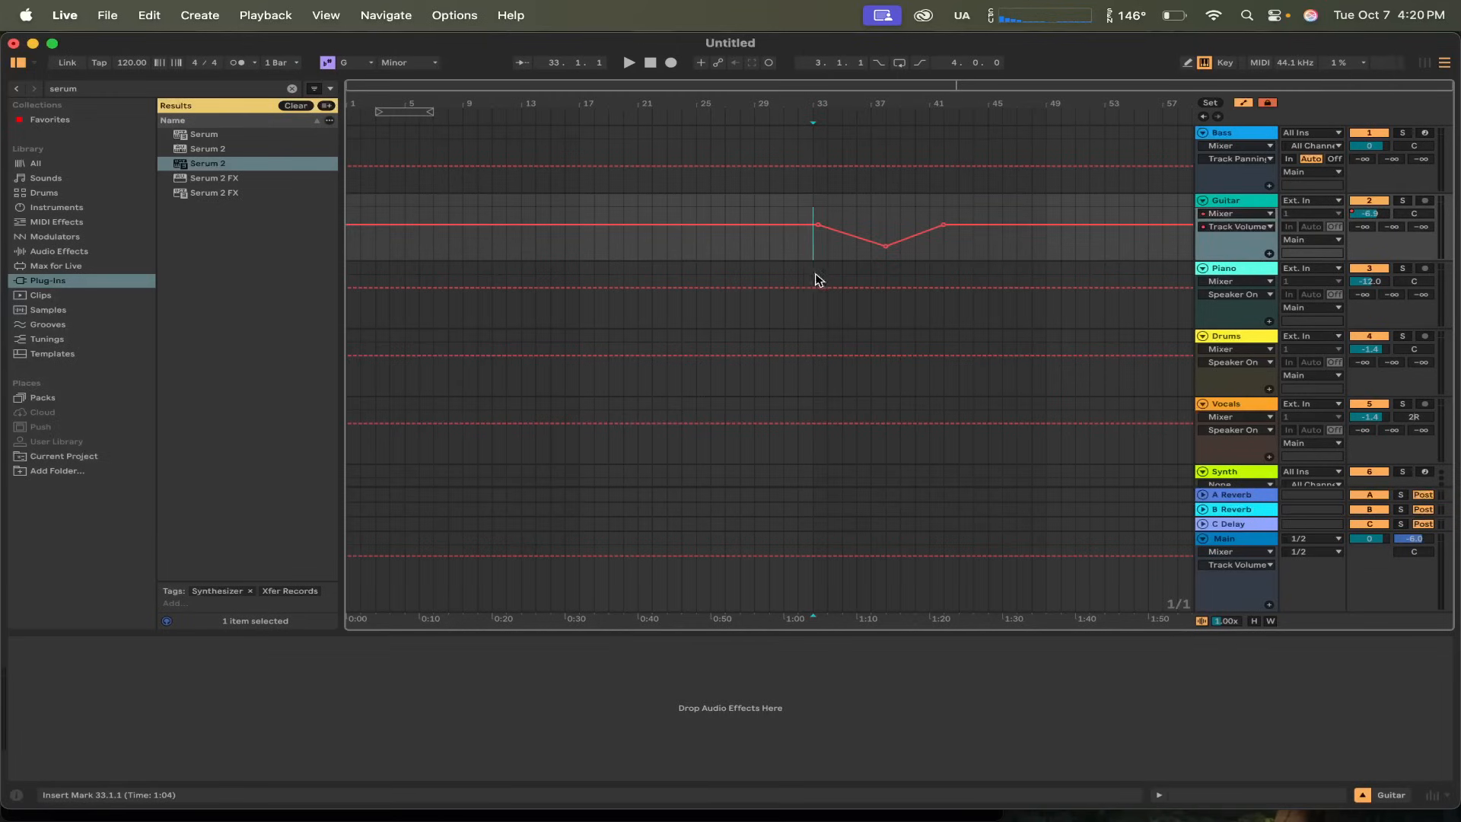
key(space)
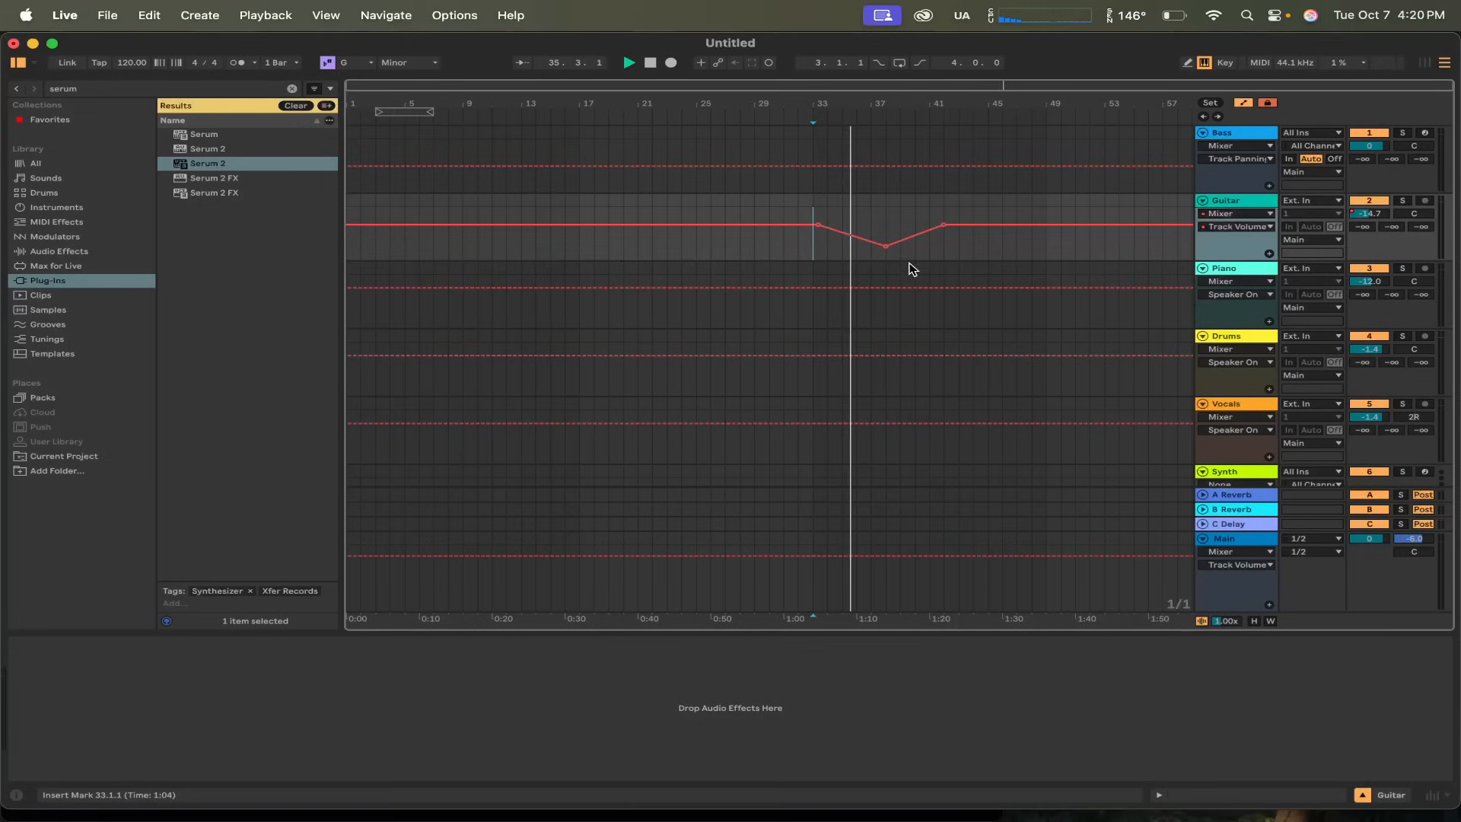
mouse_move(885, 247)
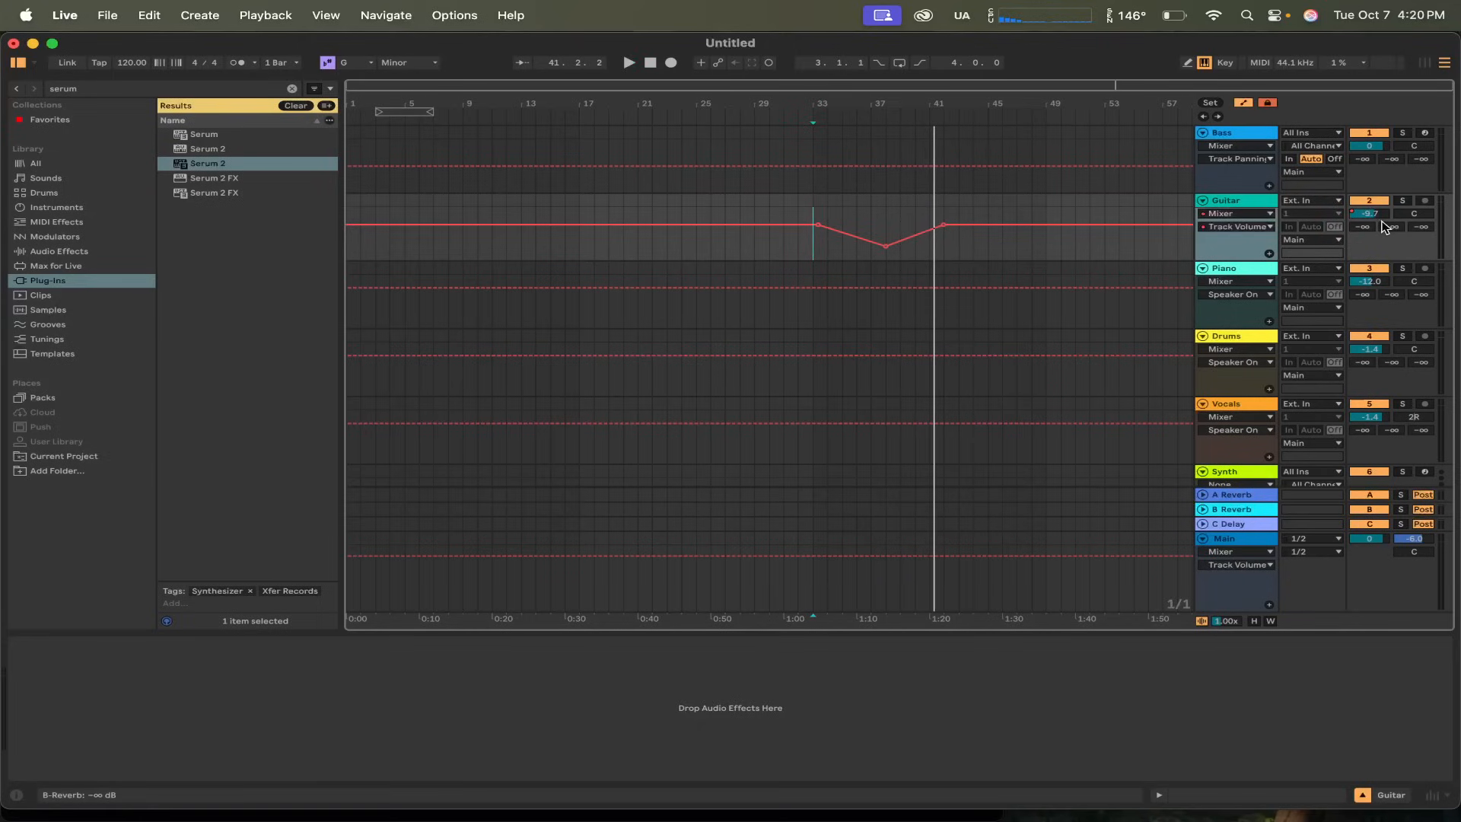
- Move the insert marker to bar 47 on the Guitar track and hide the automation lanes
click(1033, 243)
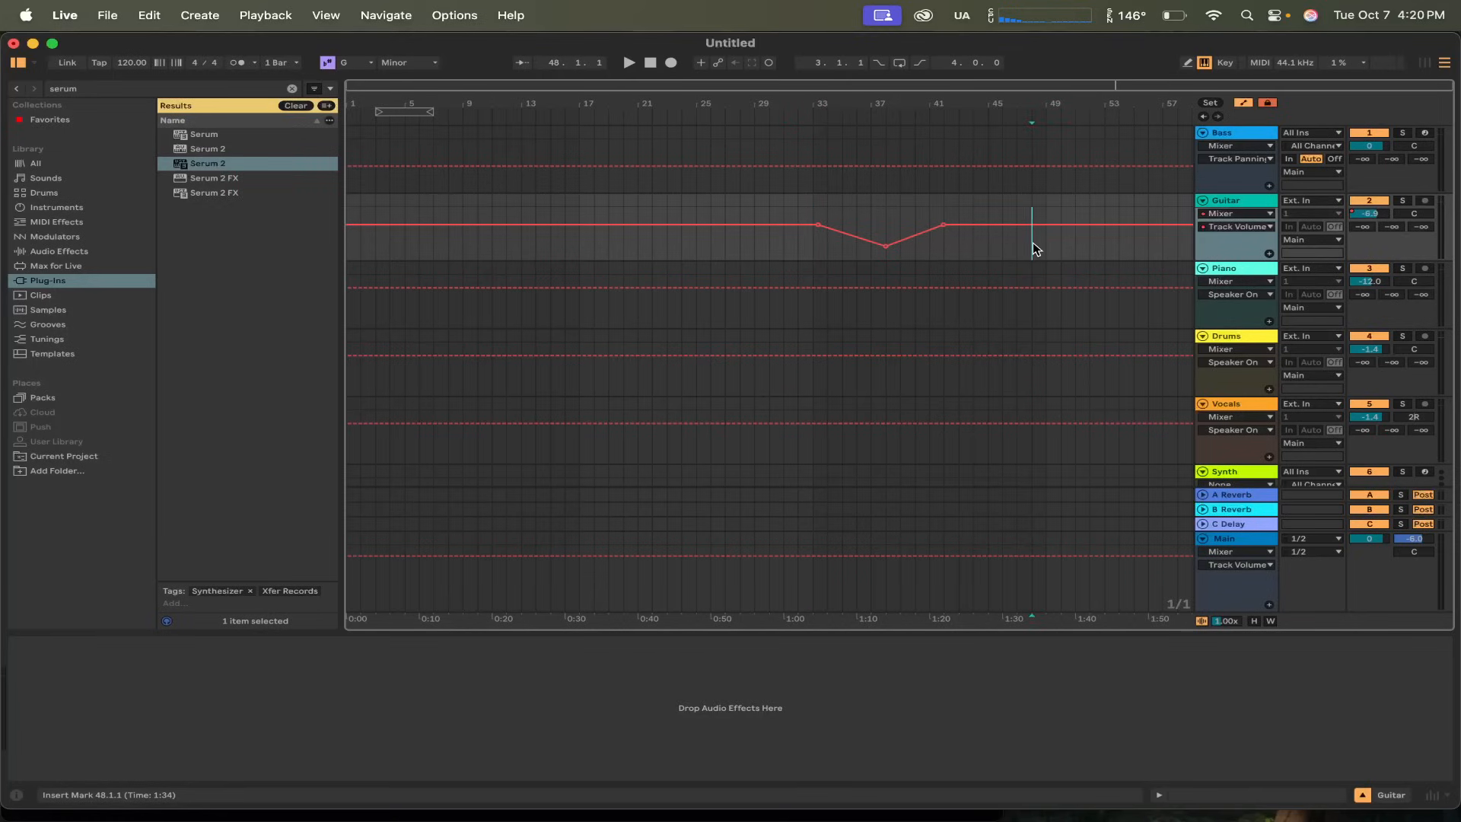
click(1047, 249)
click(1061, 242)
click(1030, 254)
click(1002, 250)
click(1242, 105)
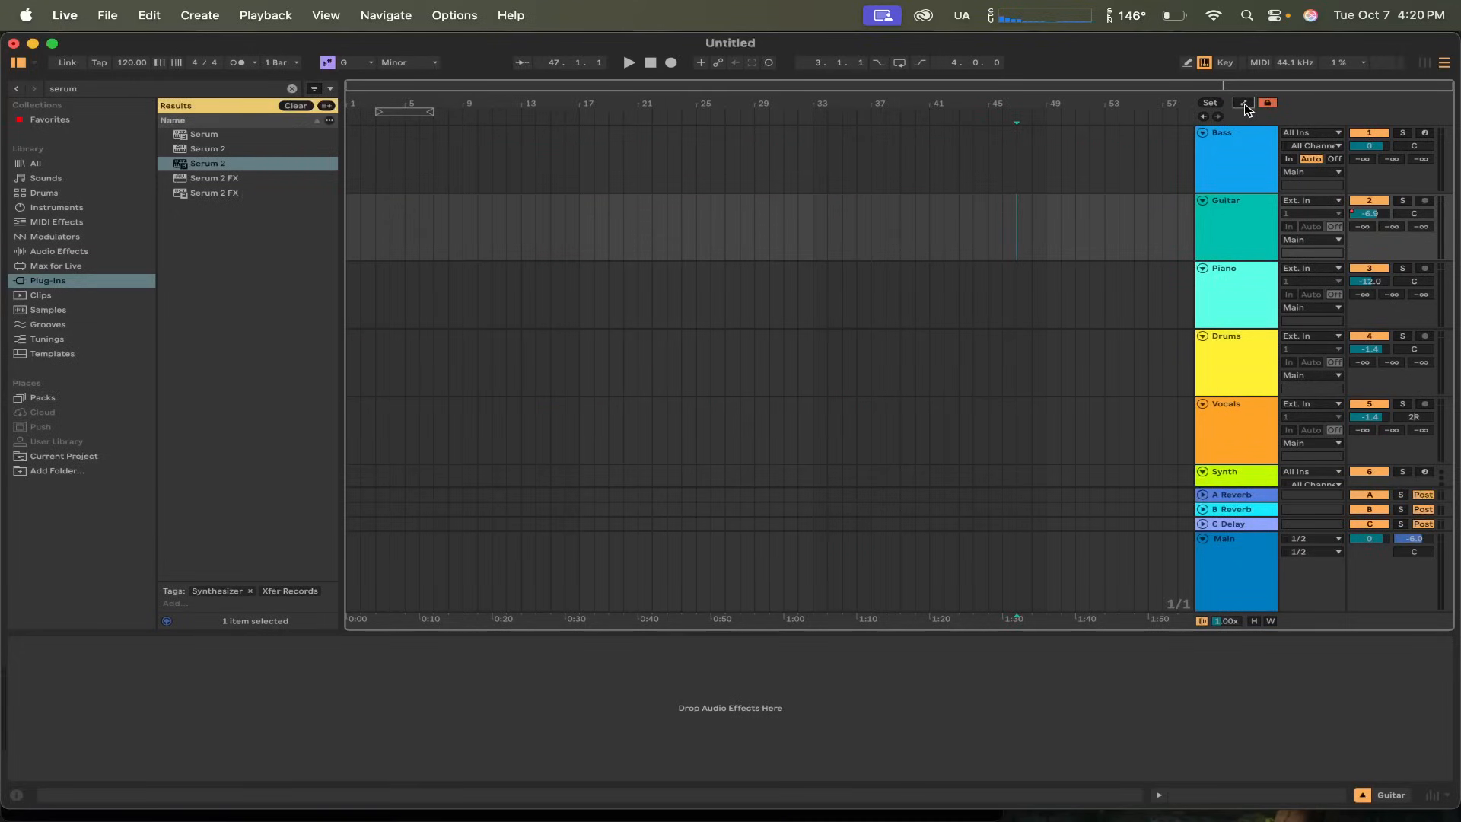
- Insert an empty 16-bar MIDI clip on the Bass track from bar 33 to bar 49 and enlarge its note editor
click(818, 241)
click(1220, 168)
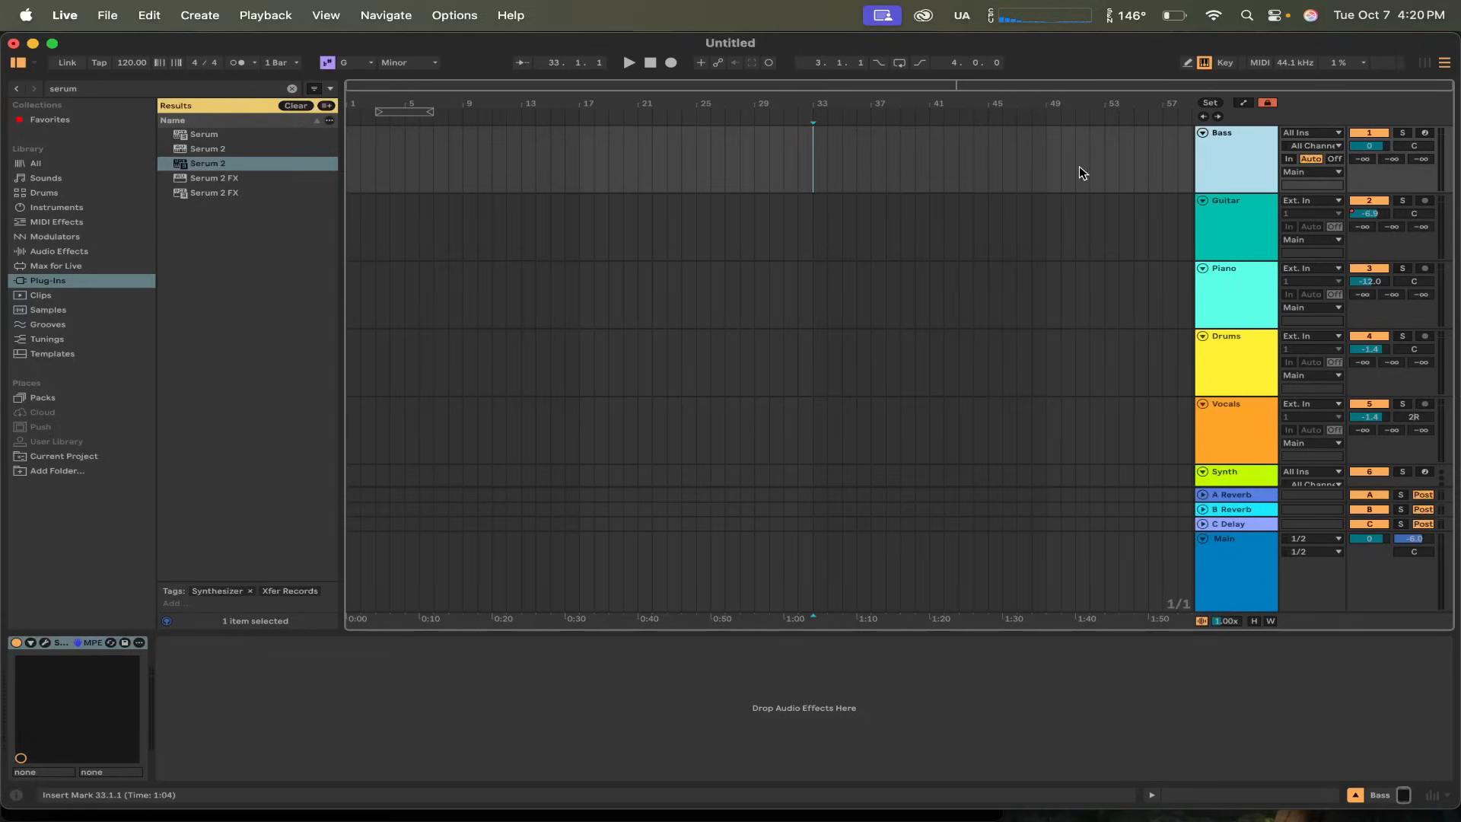
drag(814, 165, 1051, 164)
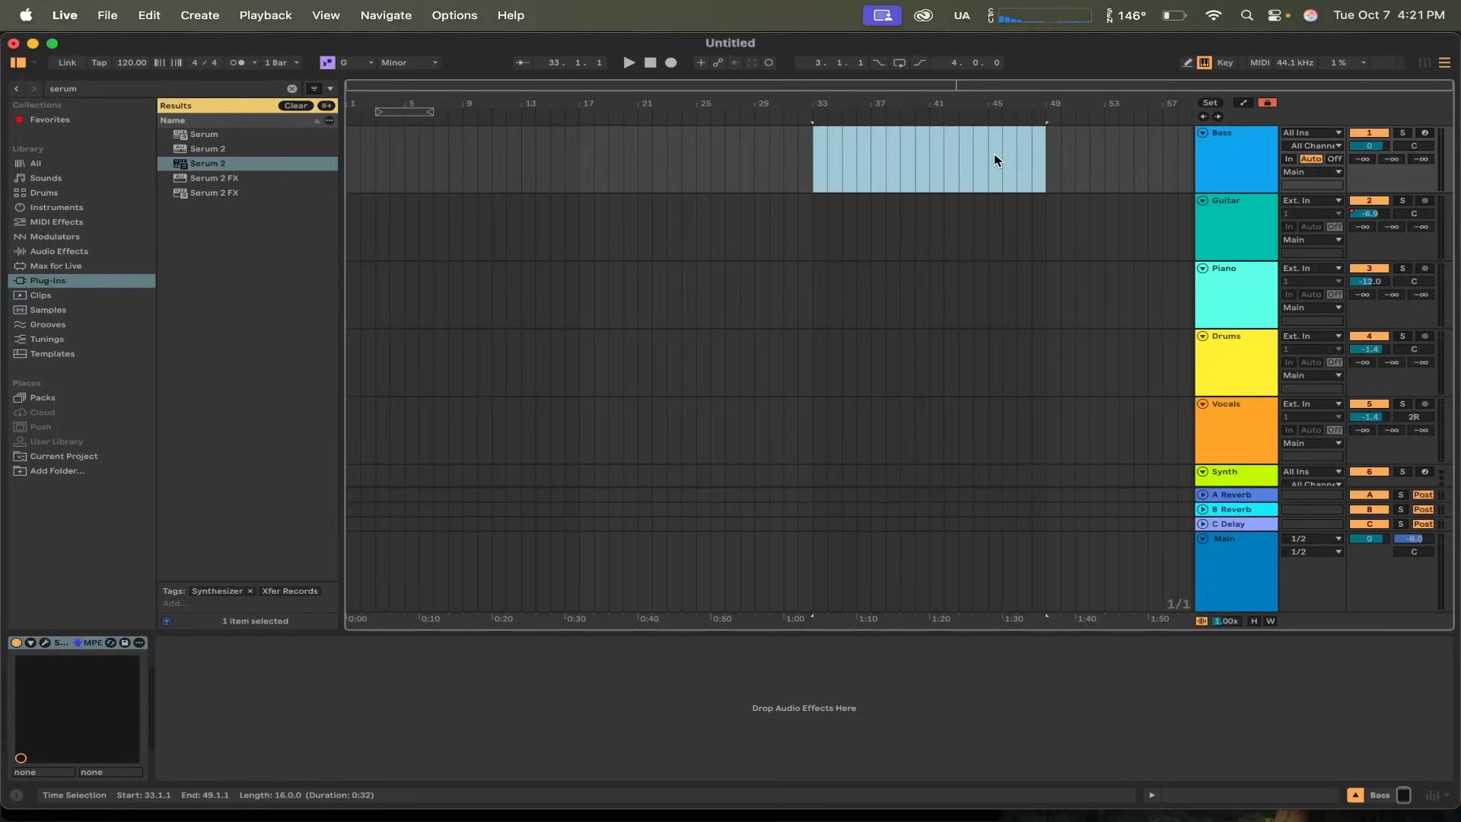
right_click(920, 163)
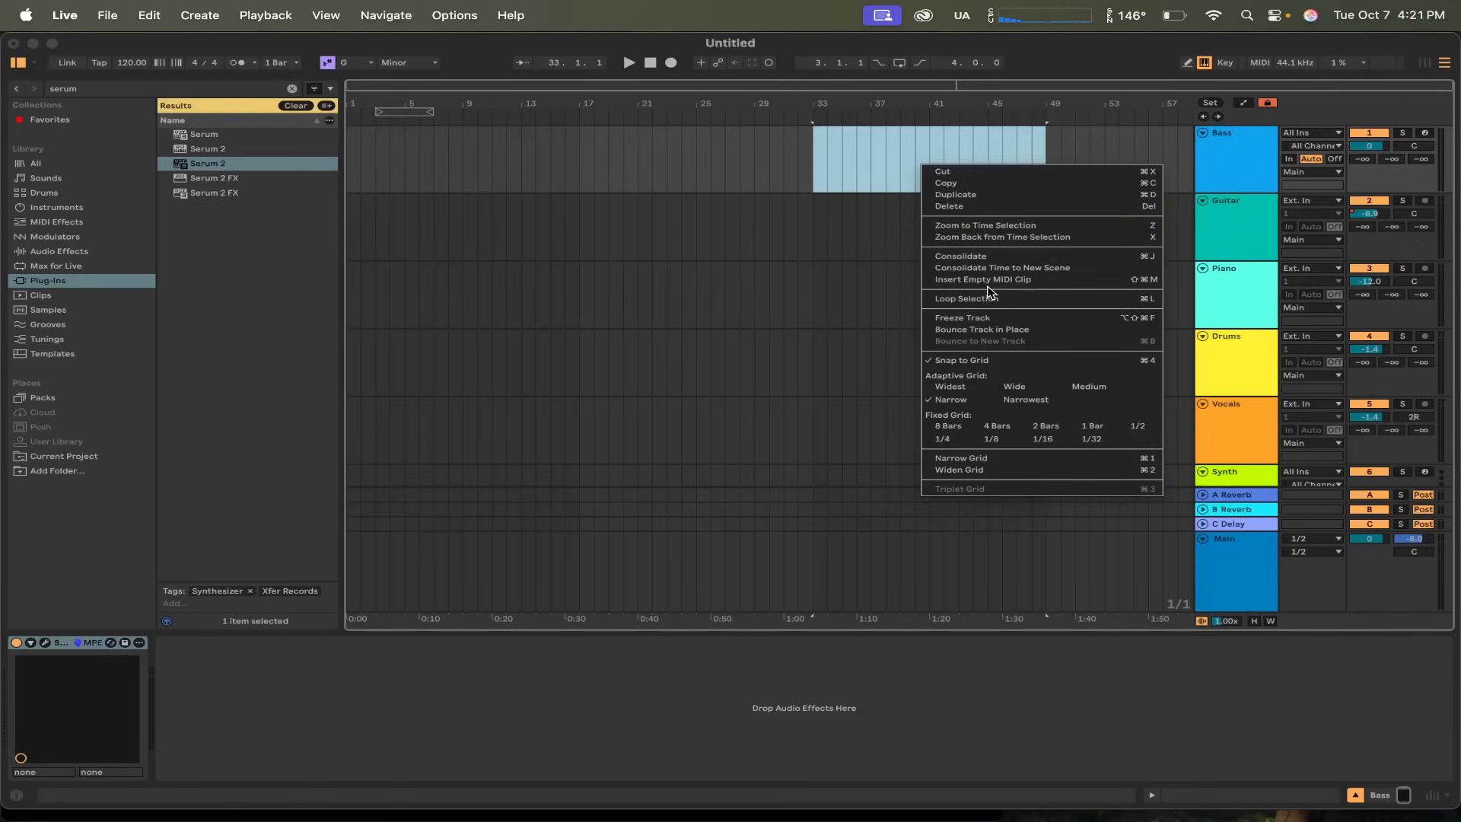
click(1021, 280)
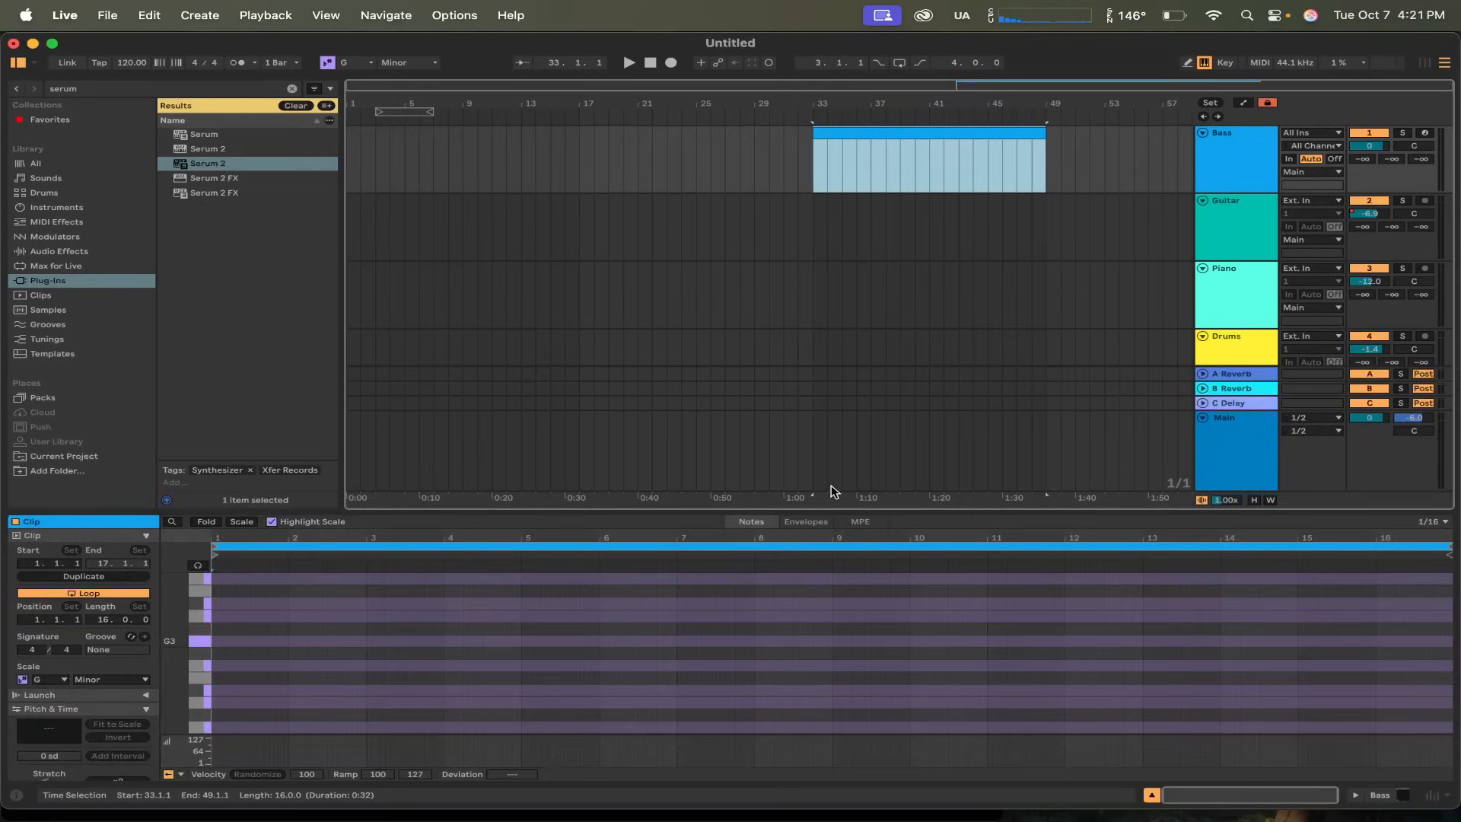
drag(825, 509, 822, 380)
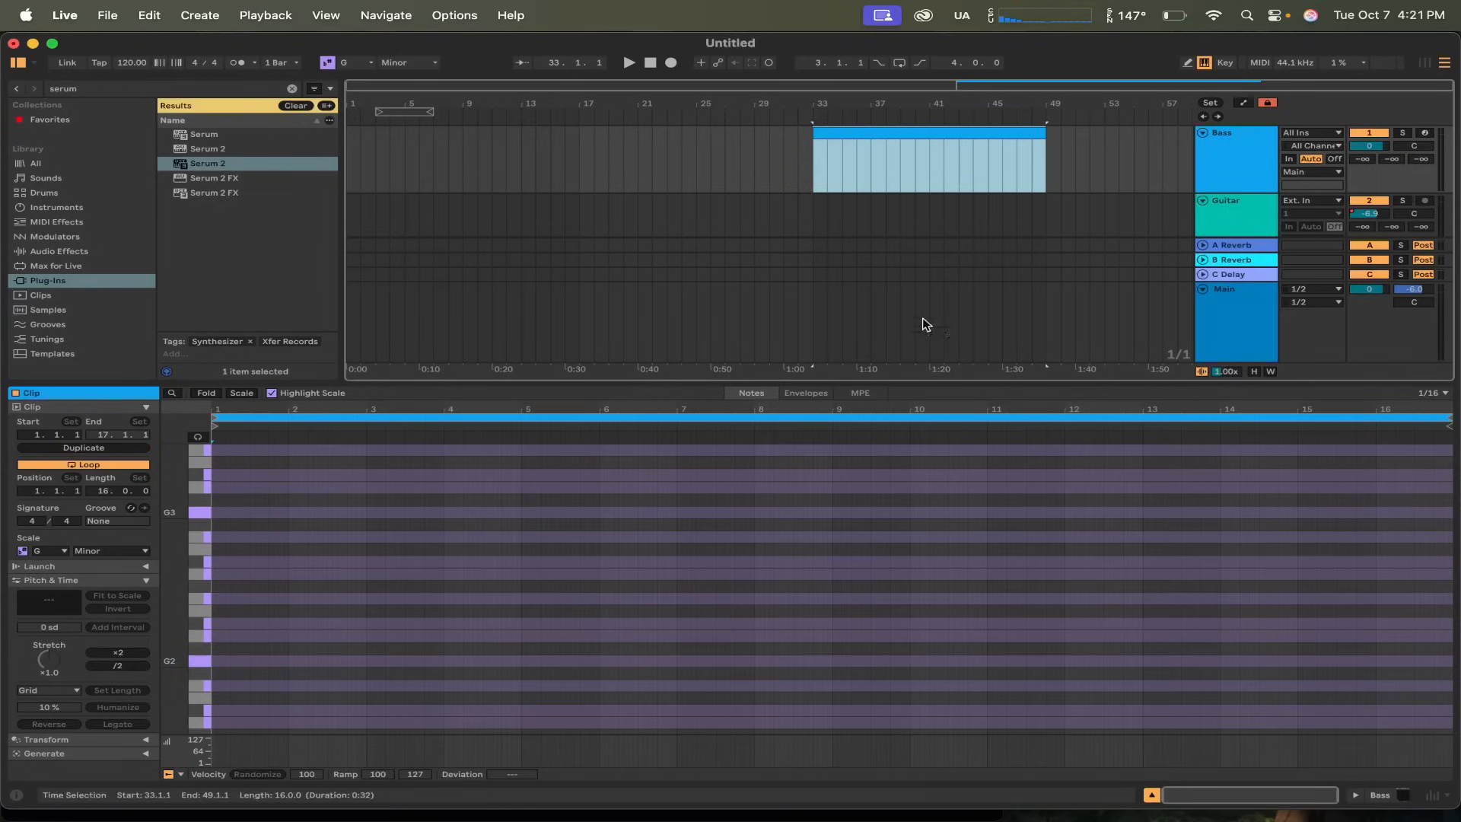
- Play the empty Bass clip from bar 33 for a few bars and stop playback
click(805, 158)
click(842, 136)
click(813, 167)
key(space)
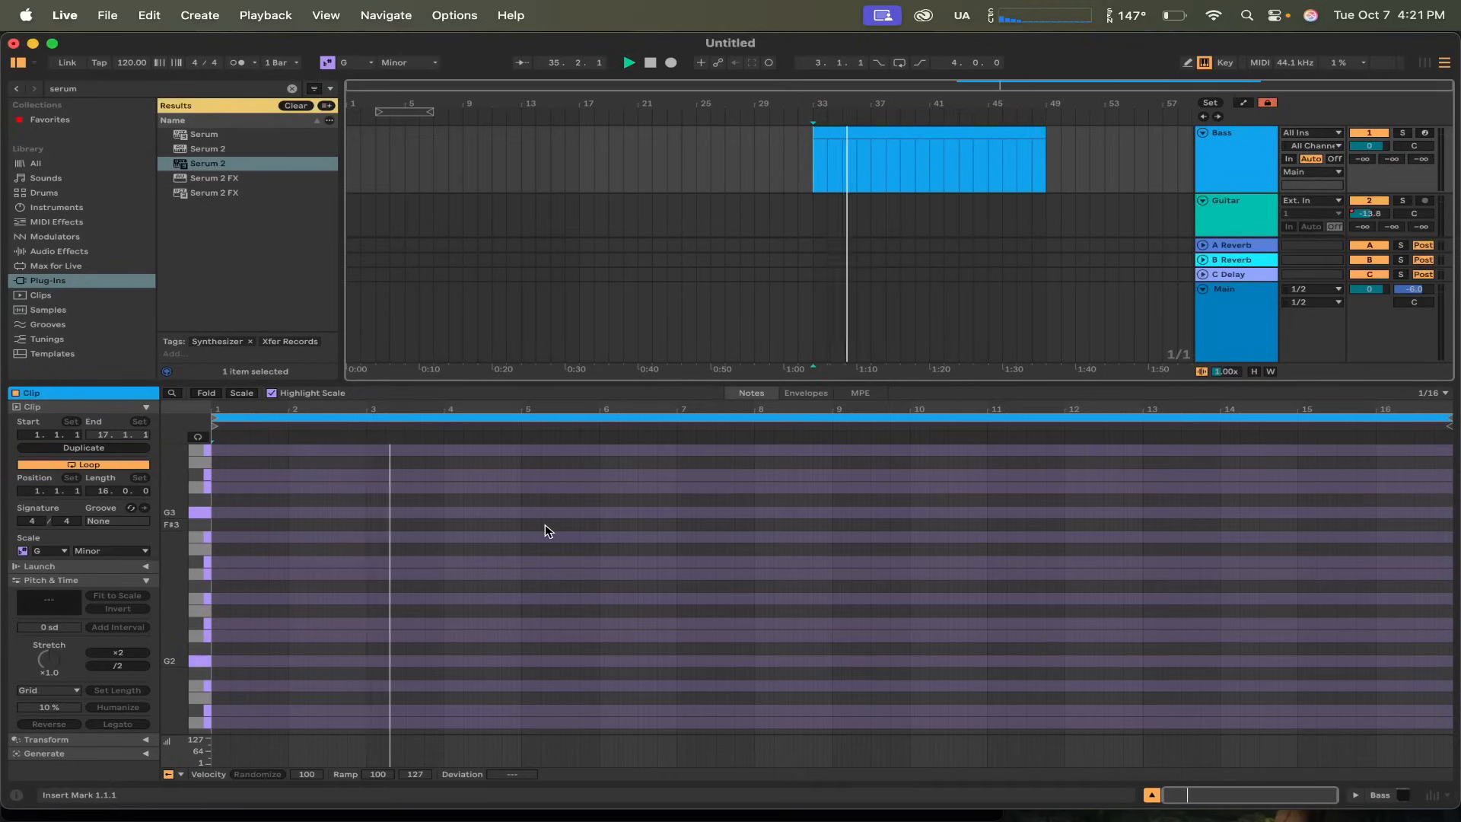
key(space)
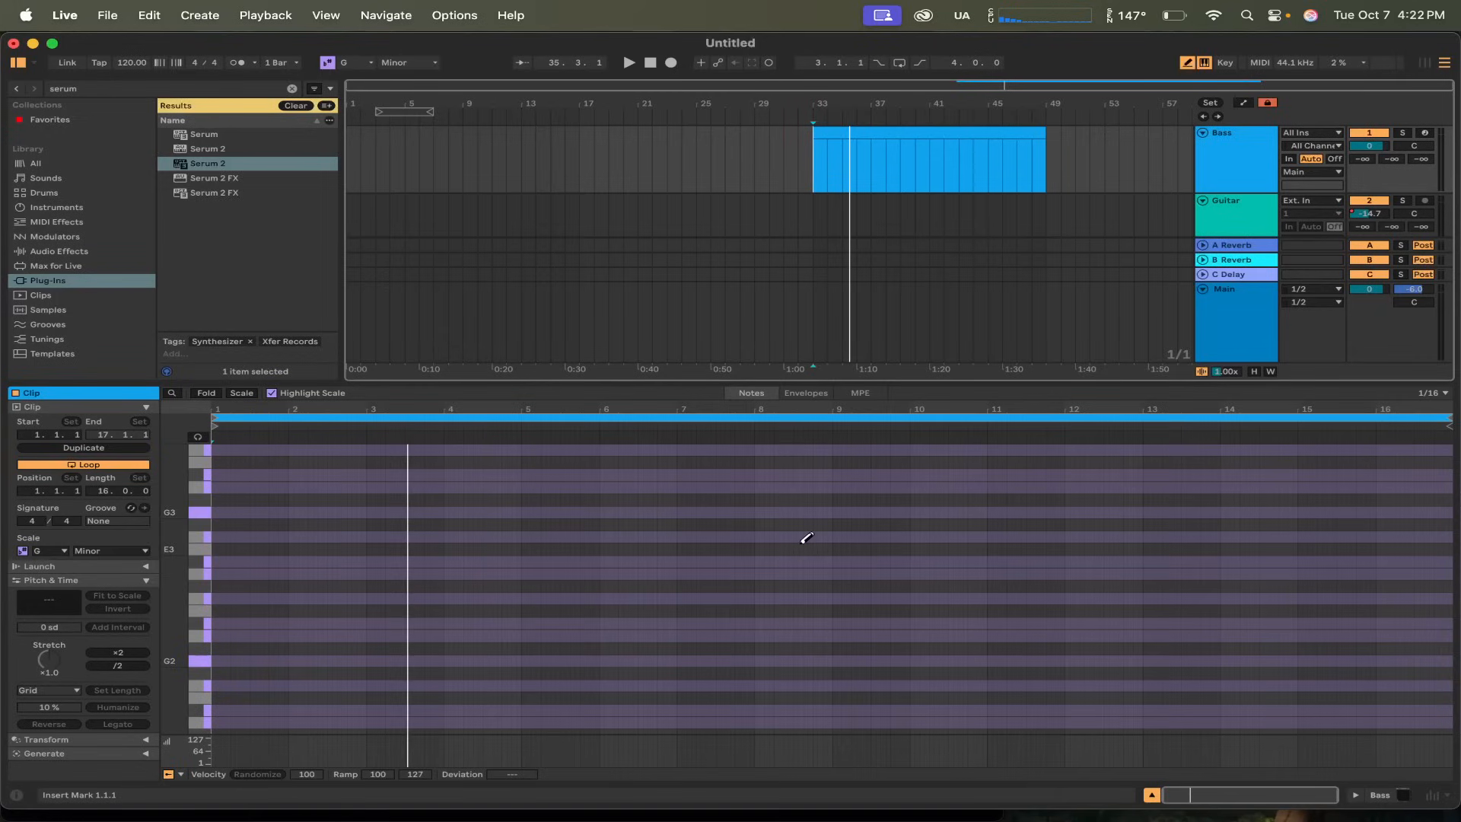
- Turn on Draw Mode and draw single G3, F3, D#3 and C3 notes plus two freehand note runs in the Bass clip
key(b)
click(1189, 63)
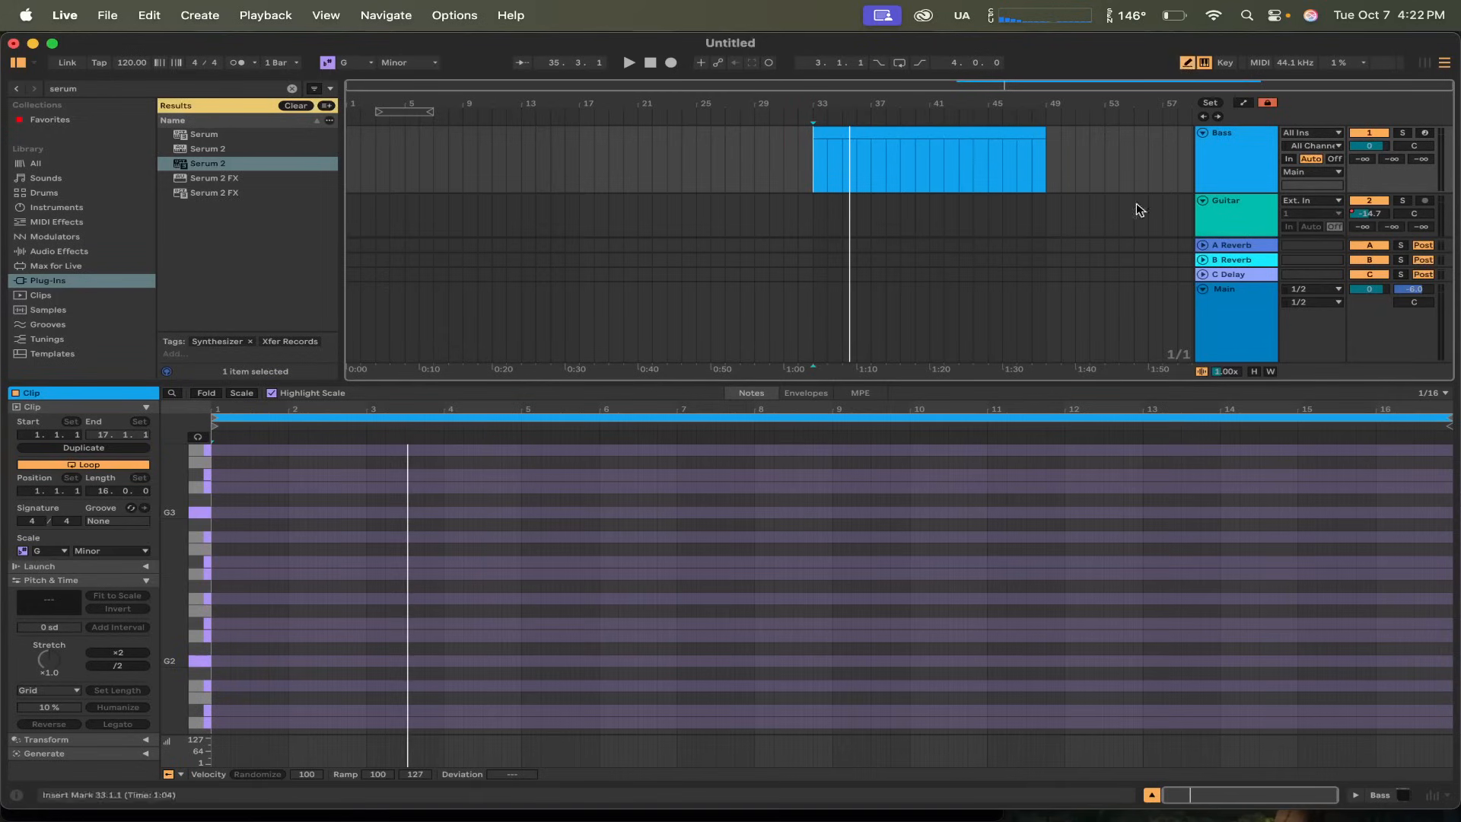
click(616, 512)
click(664, 537)
click(703, 561)
click(742, 598)
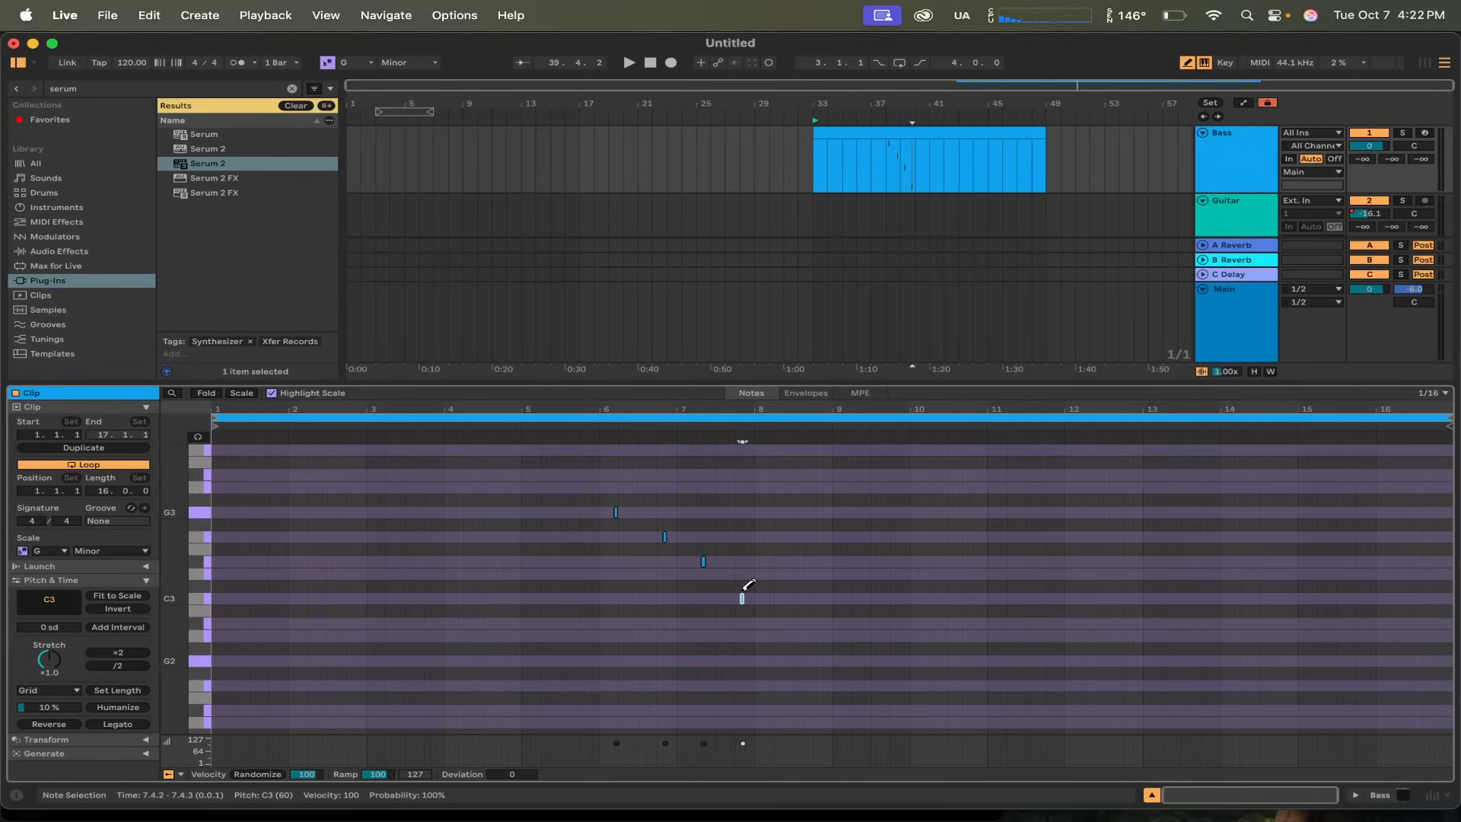
drag(766, 549, 1075, 524)
drag(874, 607, 1391, 459)
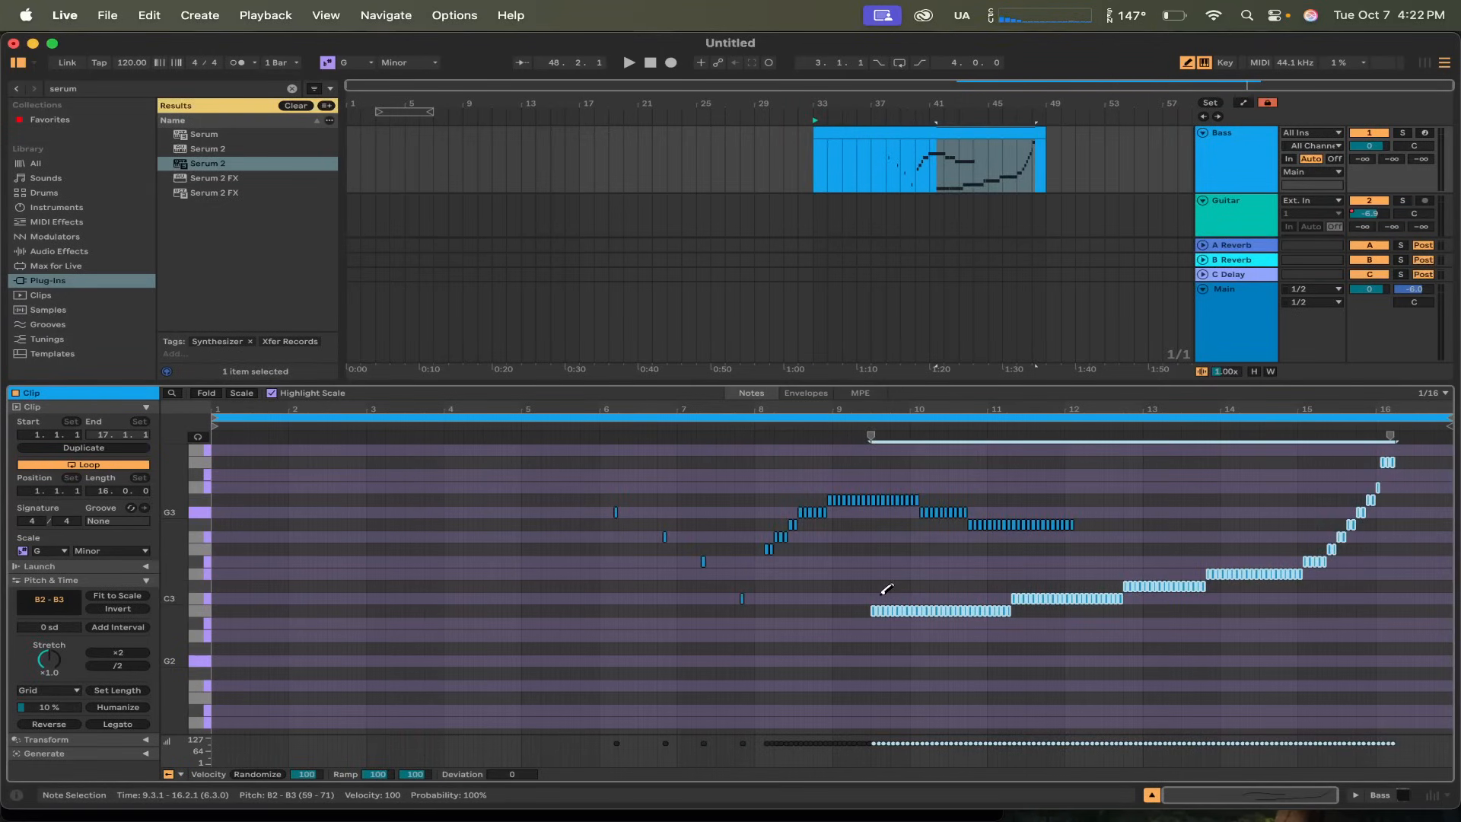
- Turn off Draw Mode and delete all notes in the Bass clip
key(b)
mouse_move(1430, 685)
mouse_down()
mouse_move(574, 505)
mouse_move(484, 434)
mouse_up()
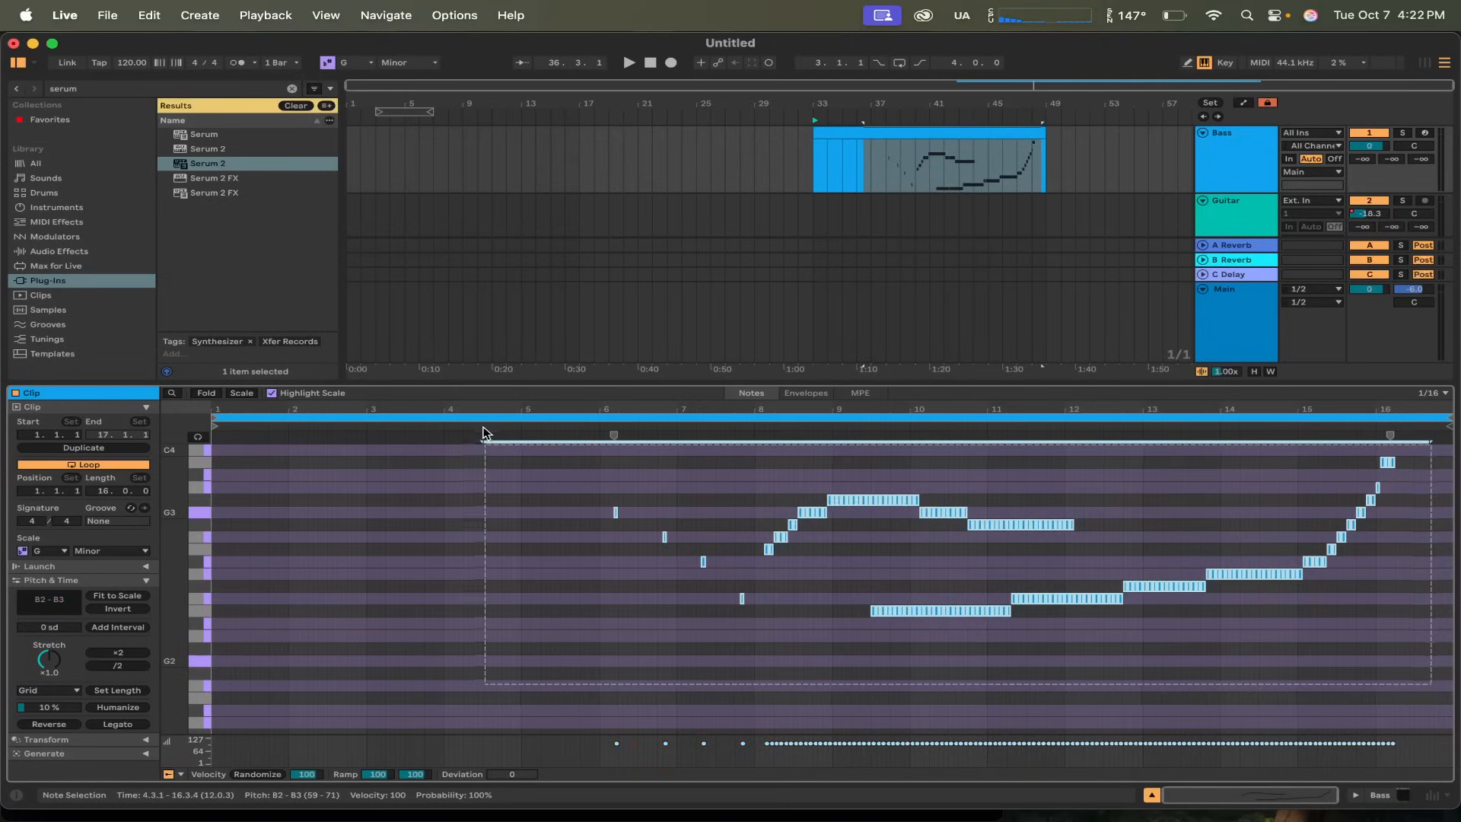
key(Delete)
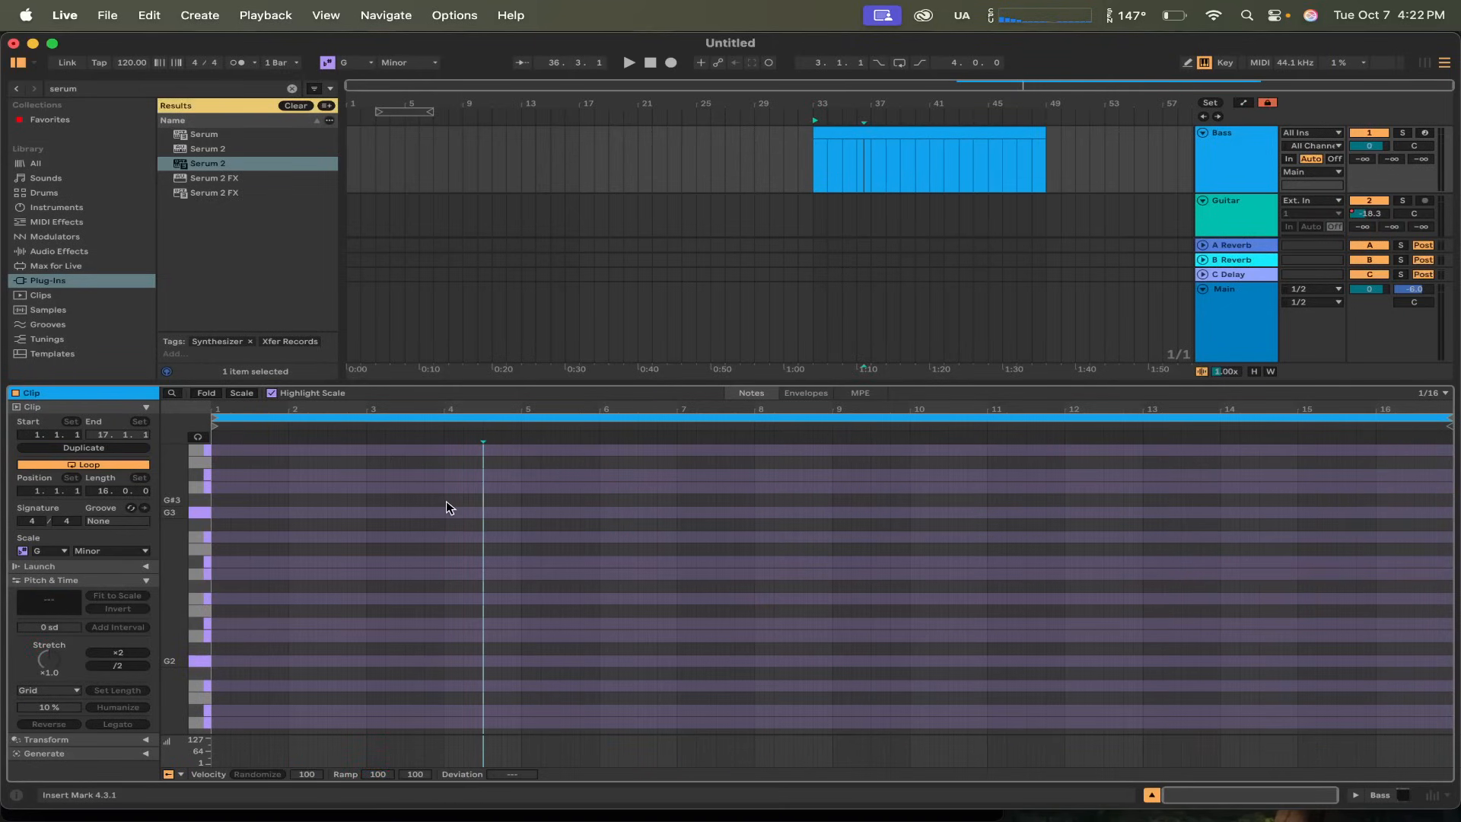
- Set the Bass clip's note grid to a fixed 1/4 and enlarge the note editor further
right_click(612, 544)
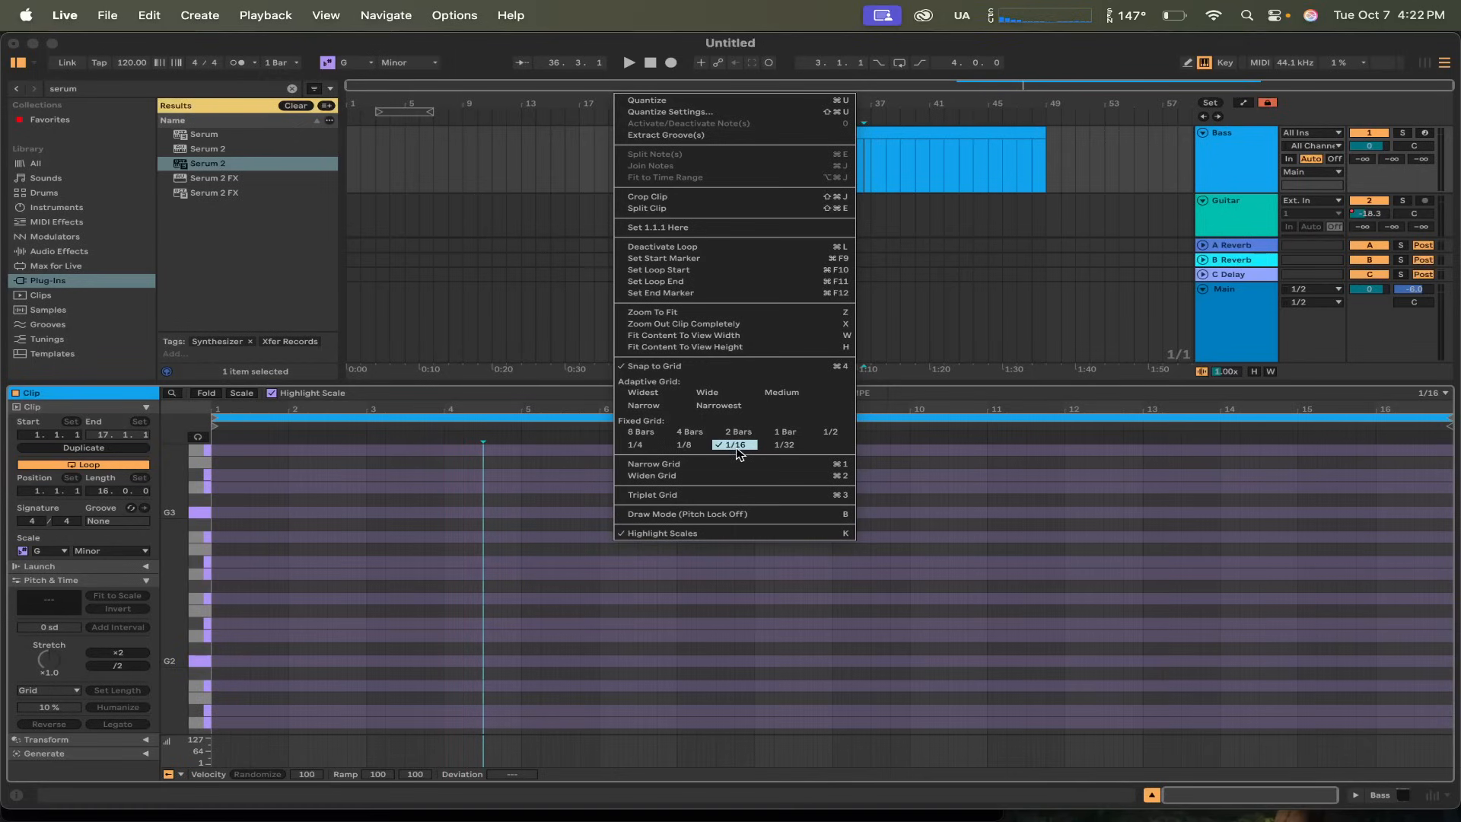
click(638, 447)
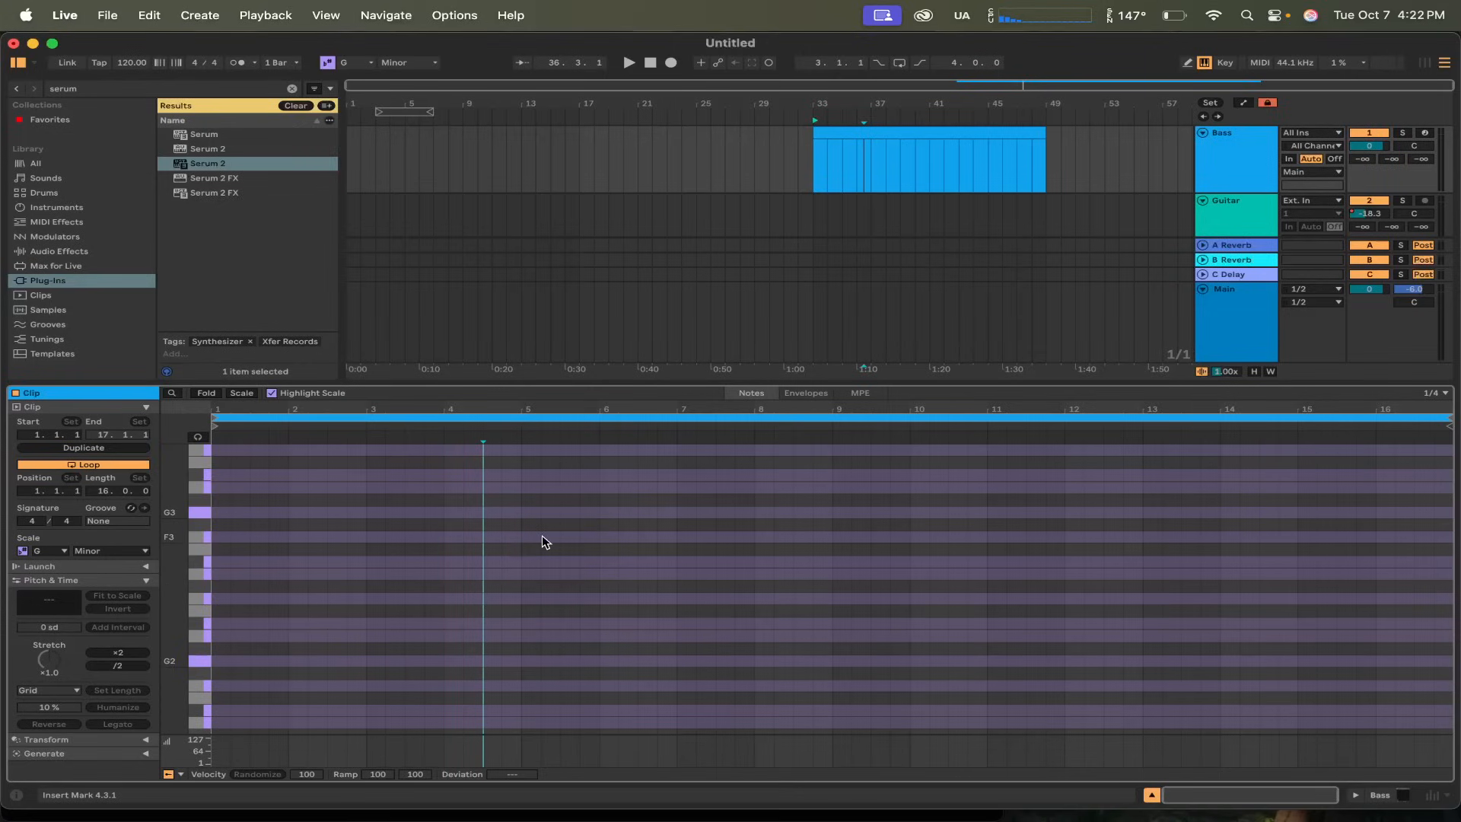
scroll(542, 535, up, 5)
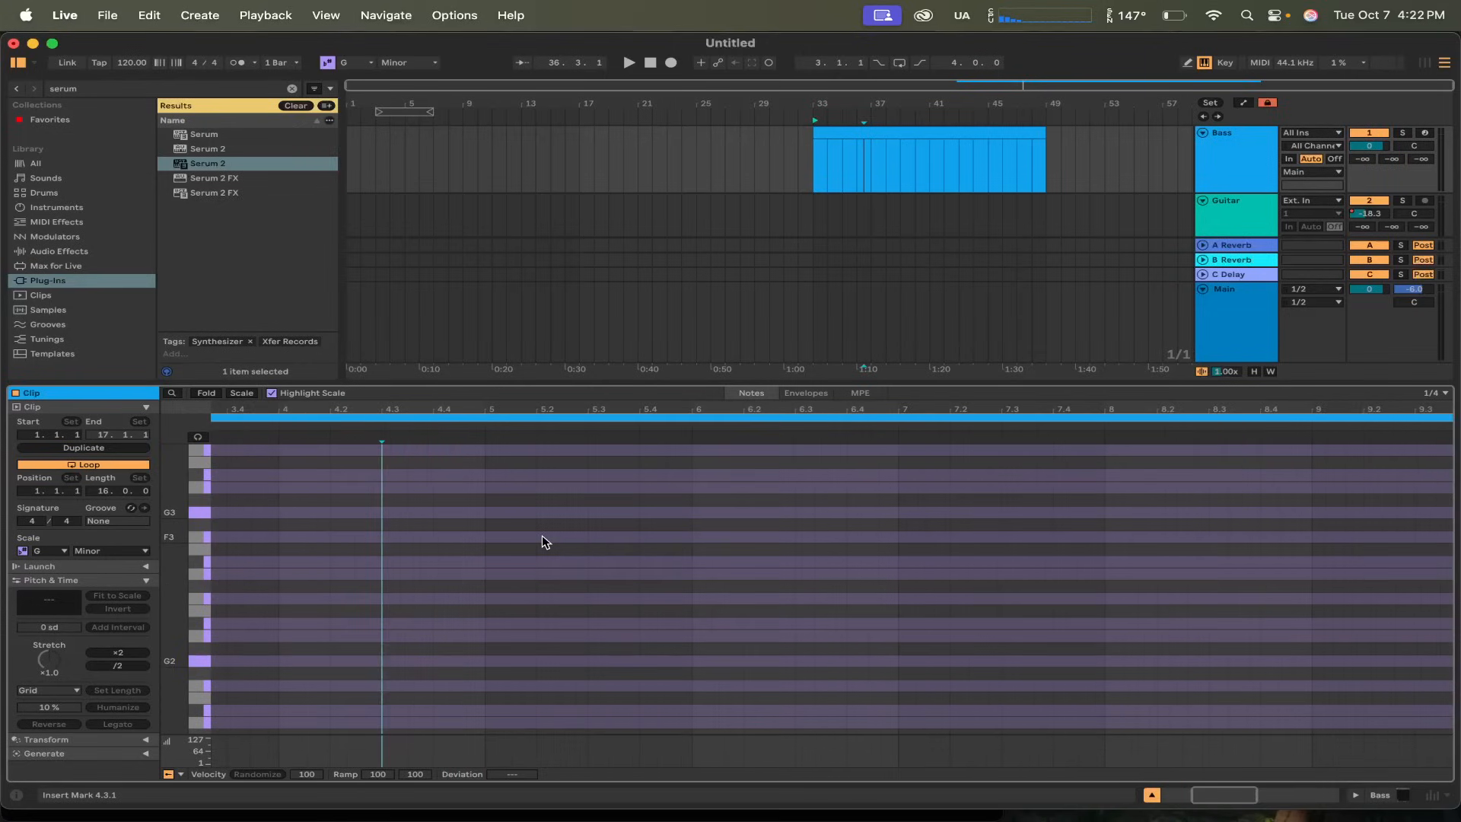
drag(578, 382, 411, 277)
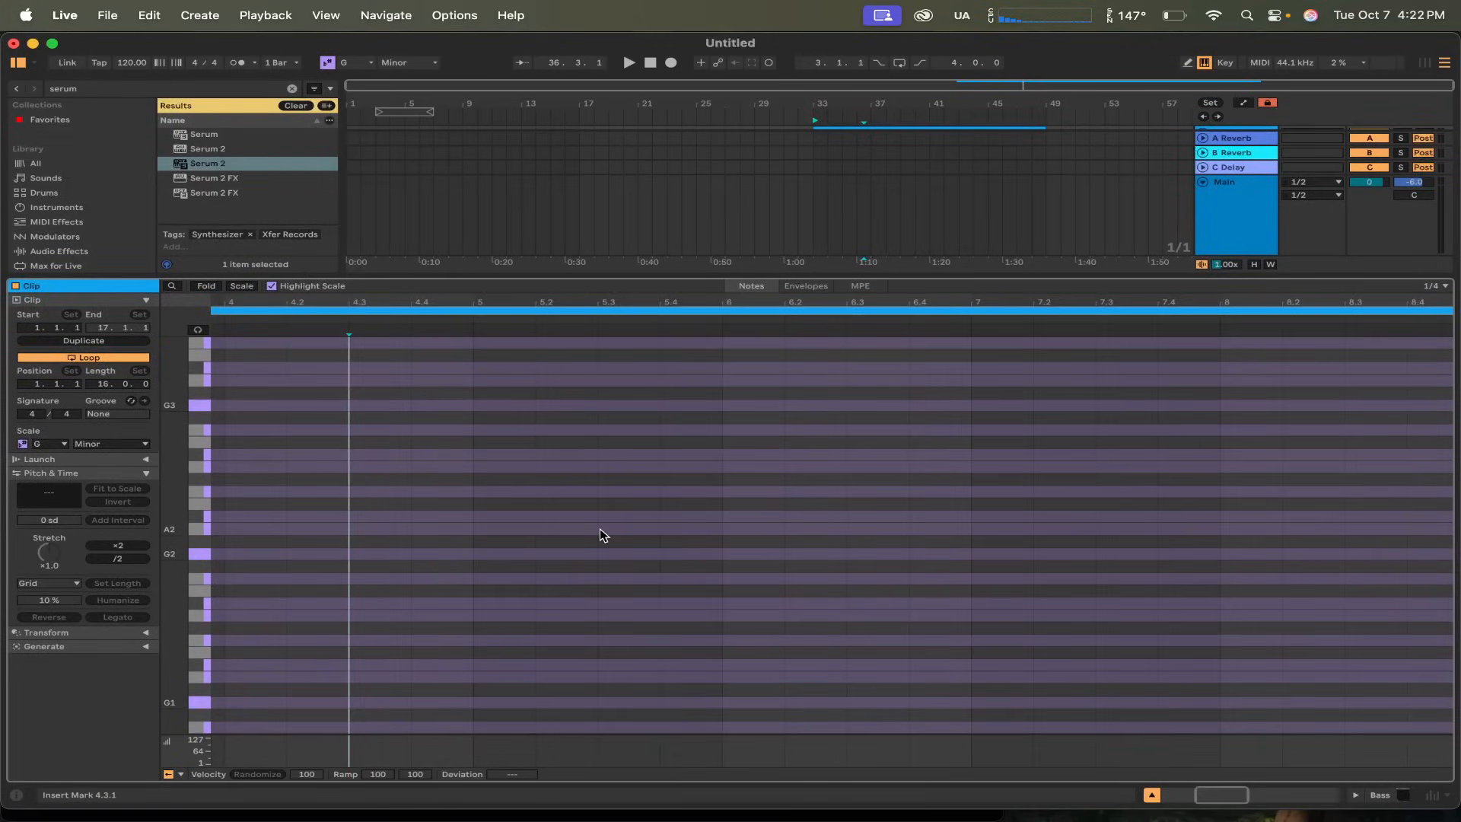
- Turn on Draw Mode and draw ascending C3, D3, Eb3, F3, G3 and A3 notes on consecutive beats from 5.2 to 6.3
key(b)
click(583, 491)
click(639, 466)
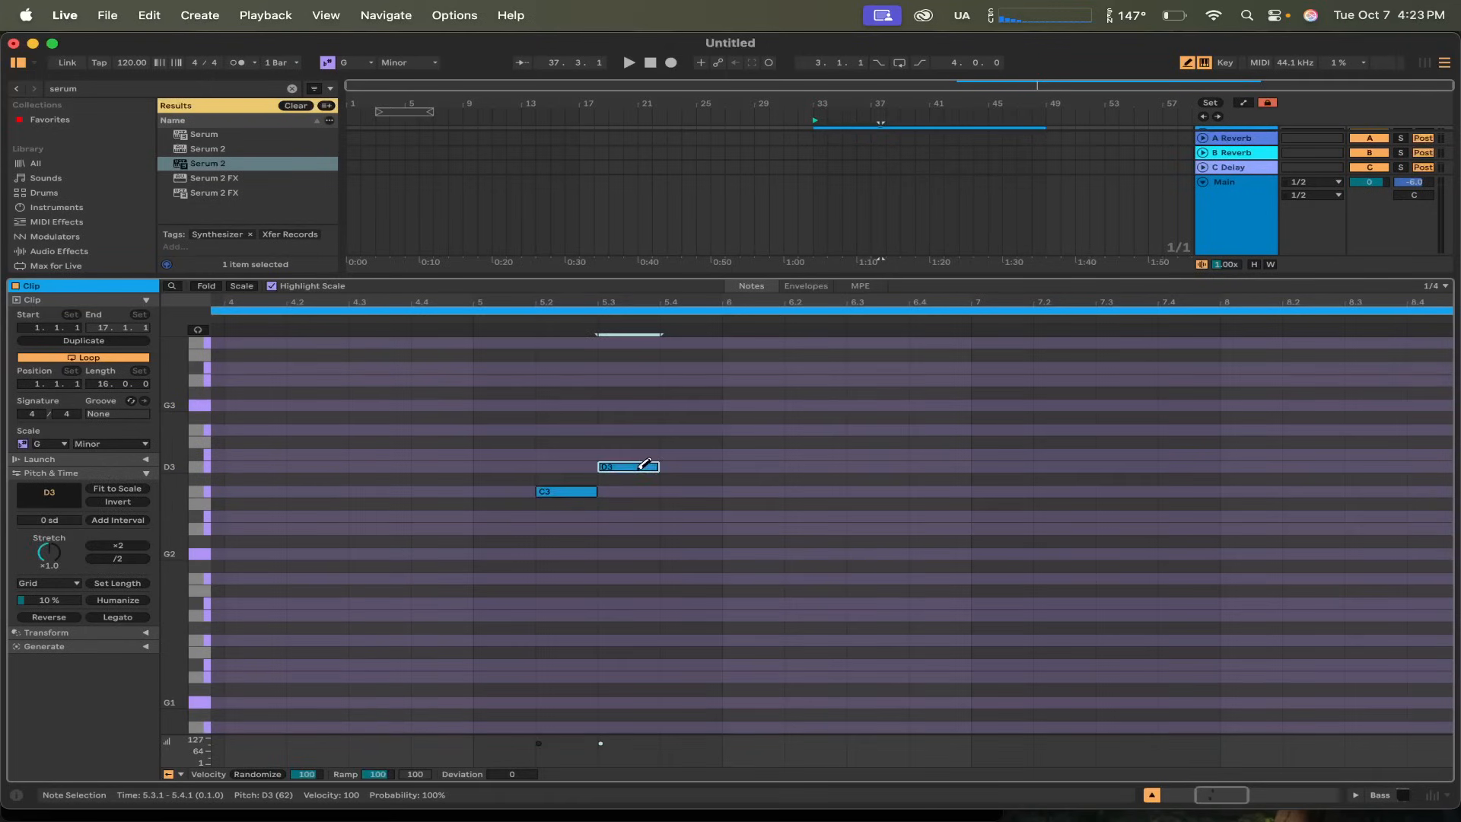
click(682, 454)
click(766, 429)
click(822, 404)
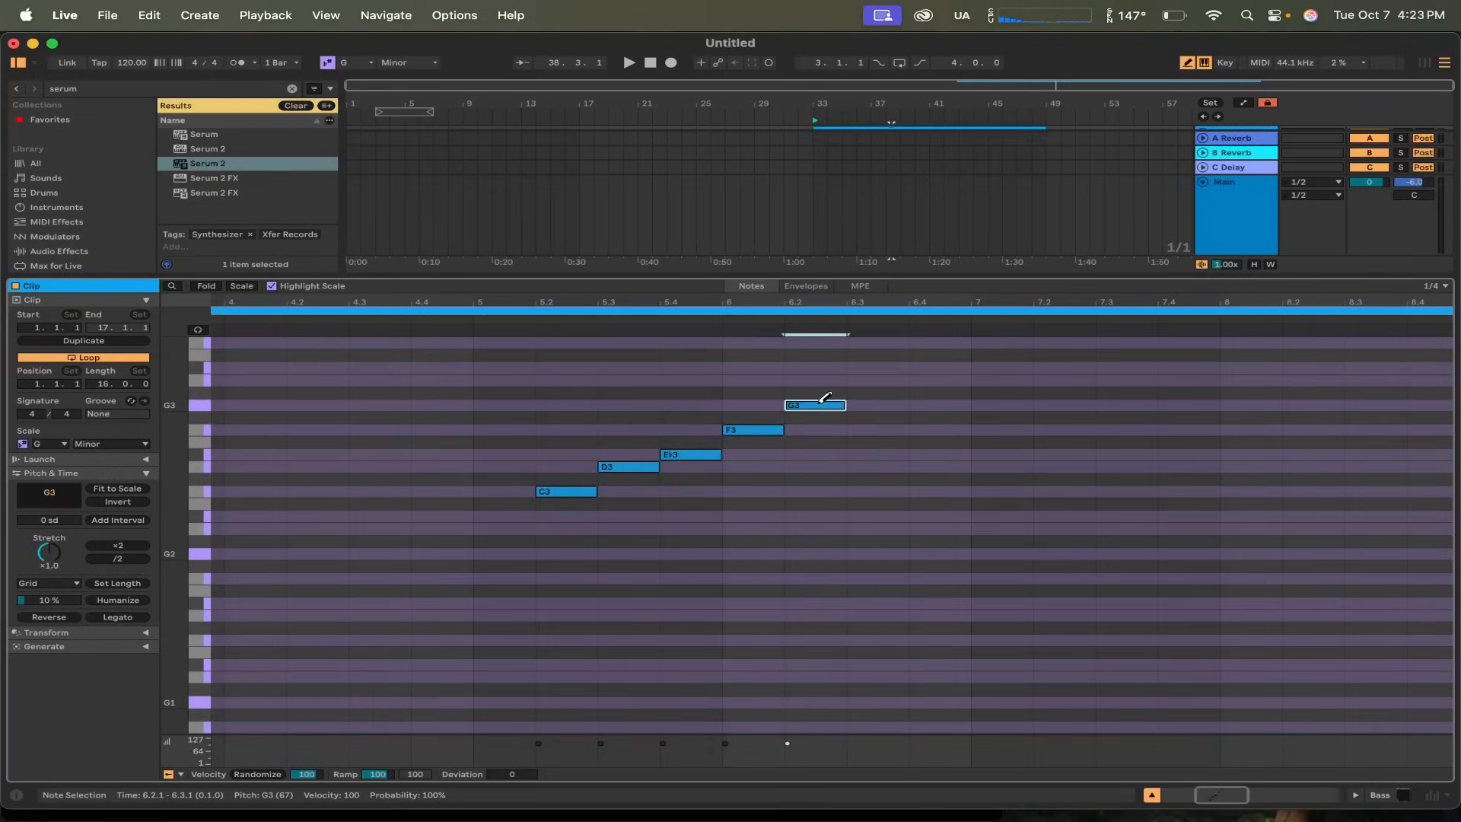
click(894, 379)
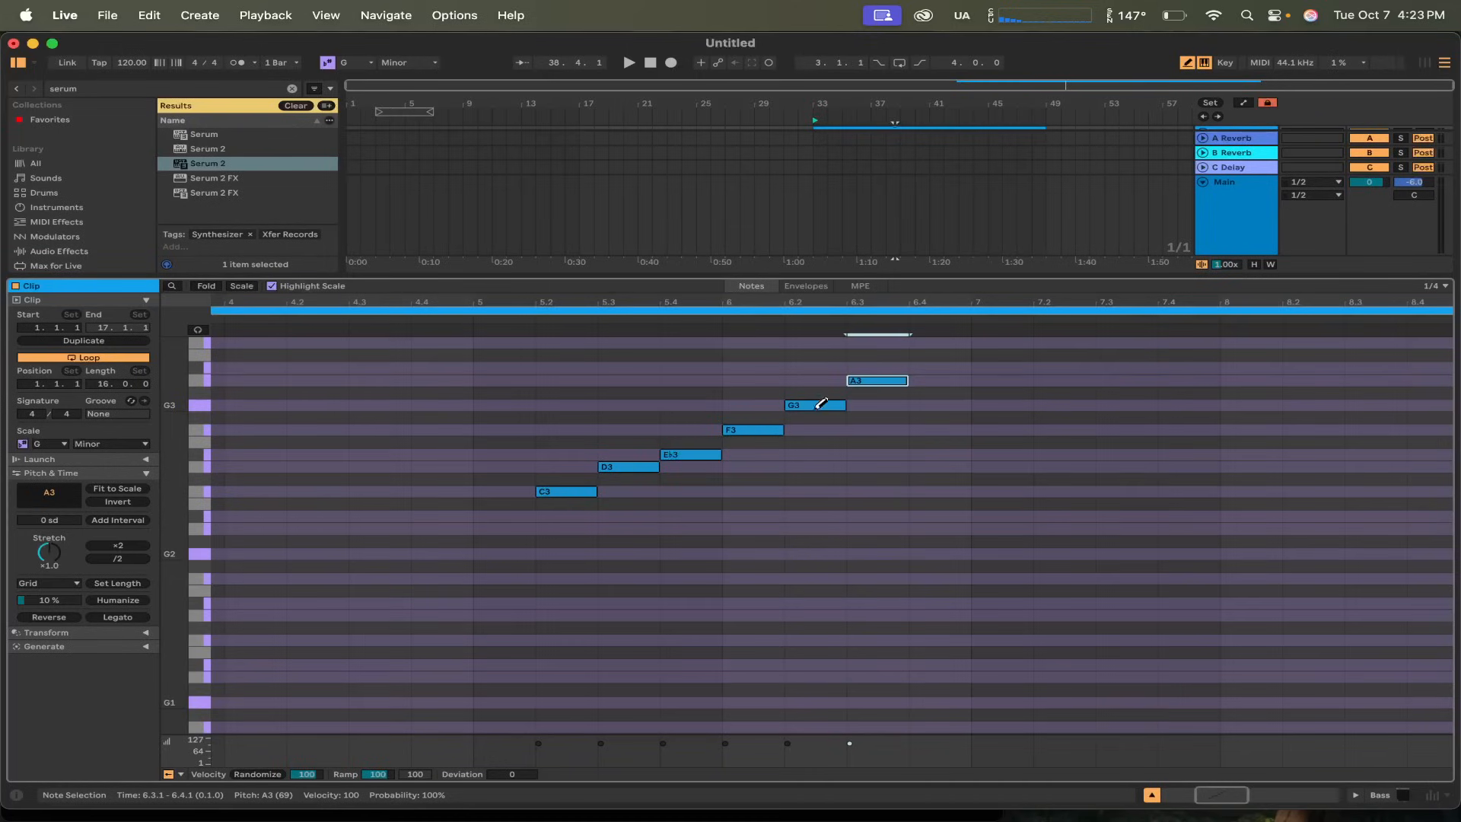
- Draw F#3 notes at 6.3, 6.4, 7.1 and 7.3, and G3 notes at 7.1 and 7.2
click(898, 418)
click(955, 417)
click(989, 417)
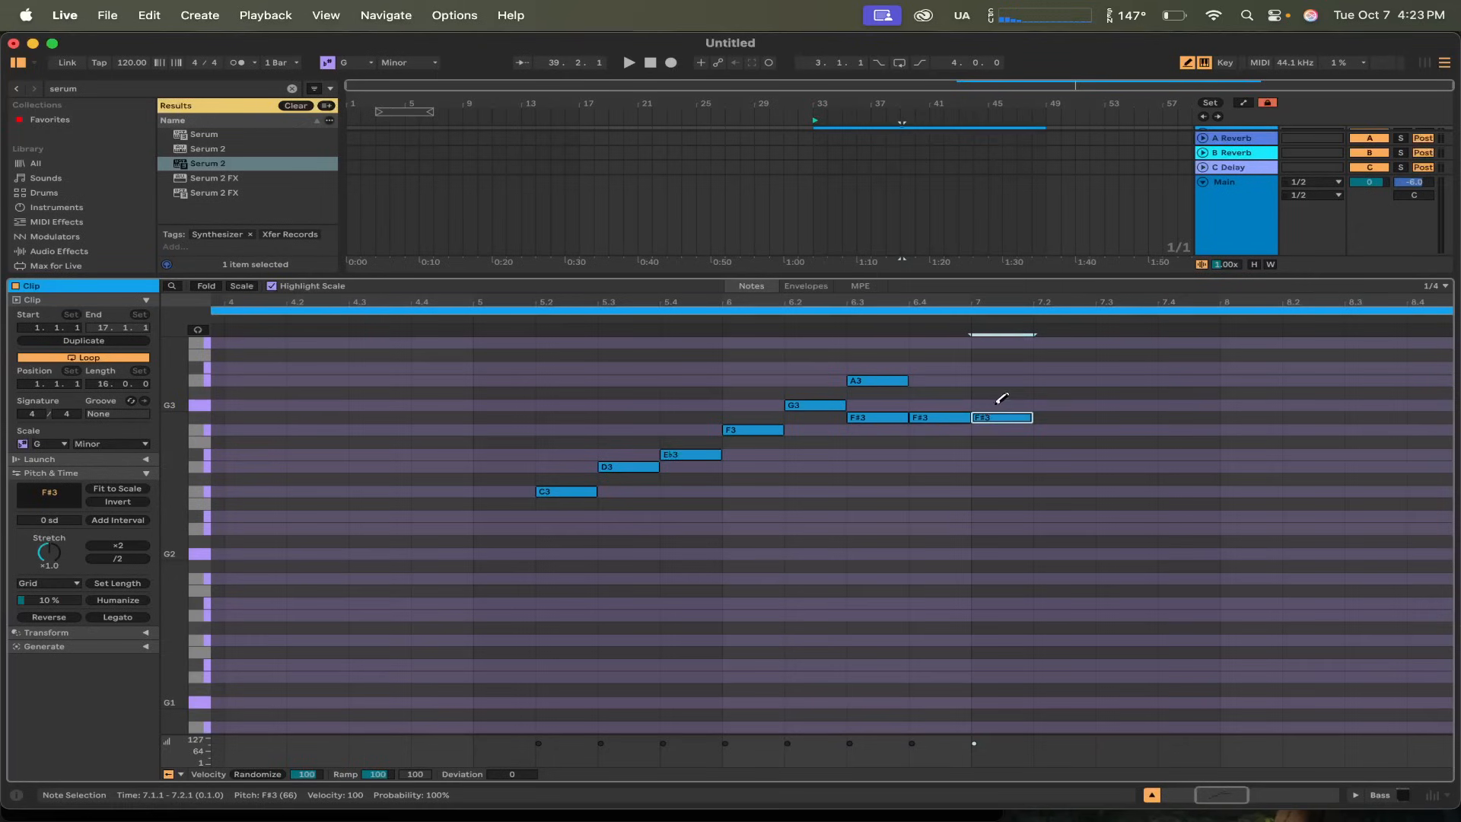
click(1000, 405)
click(1062, 405)
click(1116, 417)
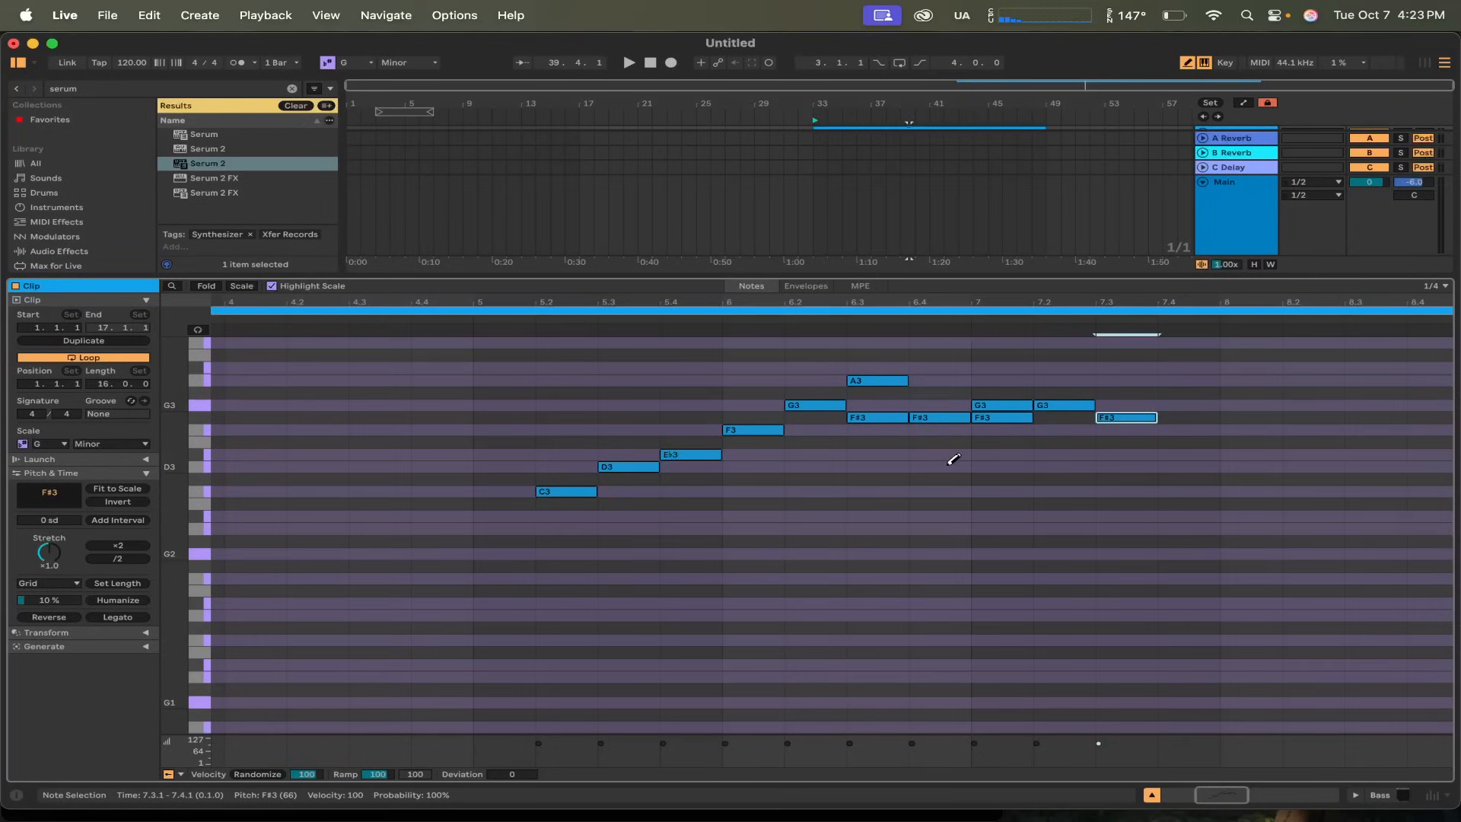
- Turn off Draw Mode and delete all the notes between C3 and A3 in the Bass clip
key(b)
drag(1169, 560, 384, 339)
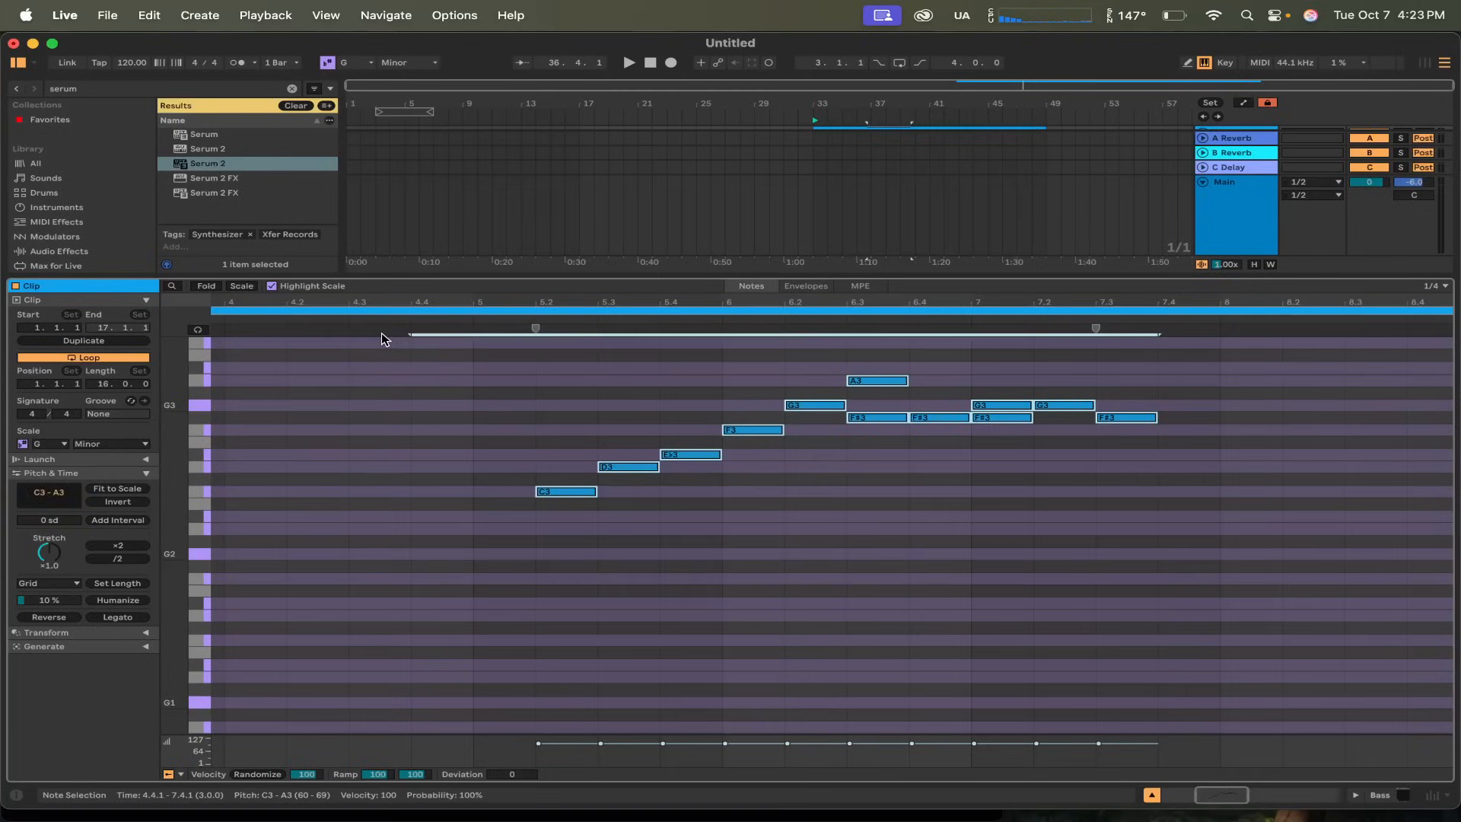
key(Delete)
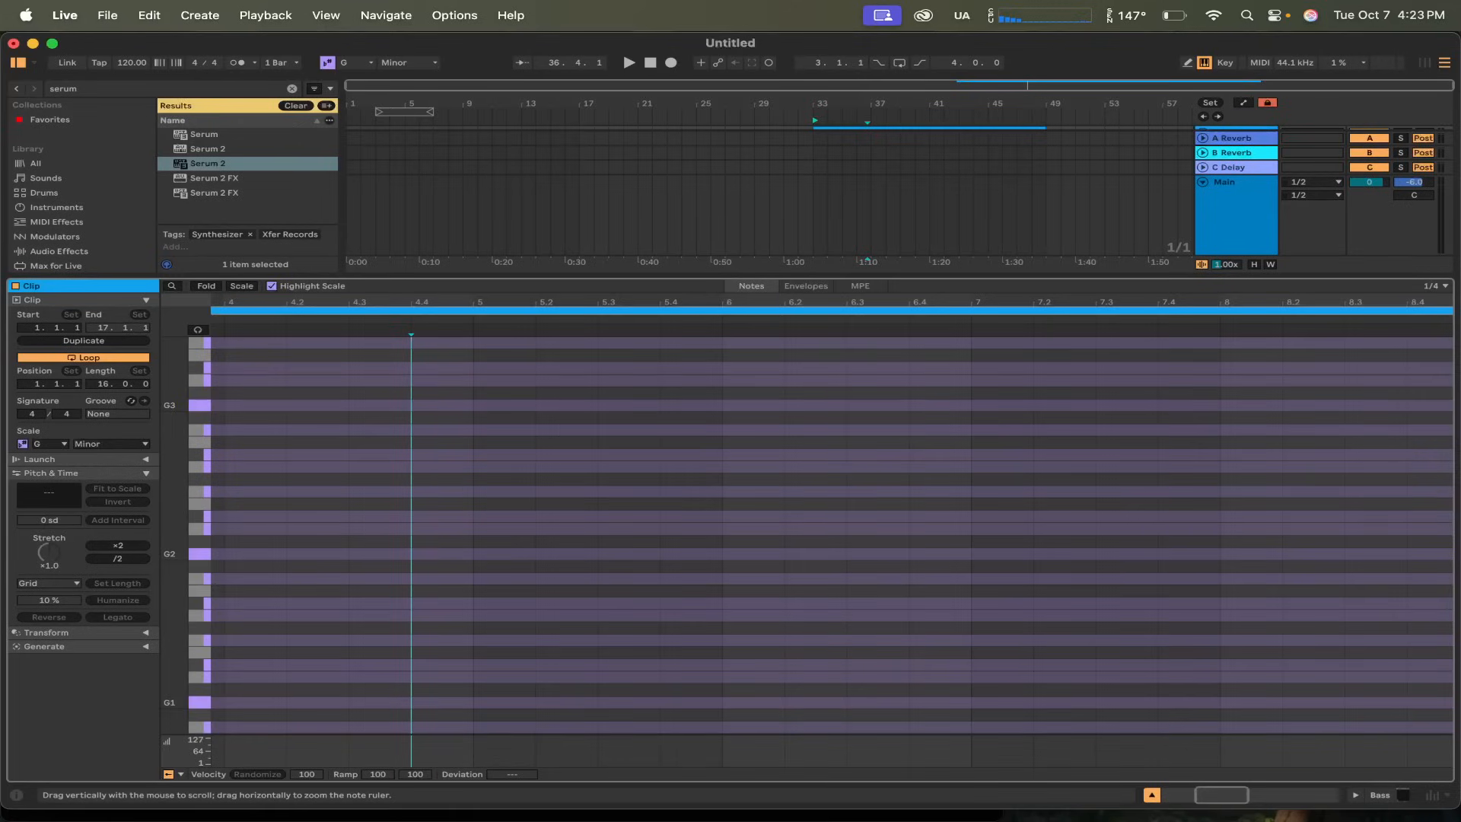
- Turn on Draw Mode and draw Eb3 notes at 5.1 and 5.4, a D3 at 6.2 and an F3 at 7.1
mouse_move(175, 479)
mouse_down()
mouse_move(198, 478)
mouse_move(170, 487)
mouse_move(185, 486)
mouse_up()
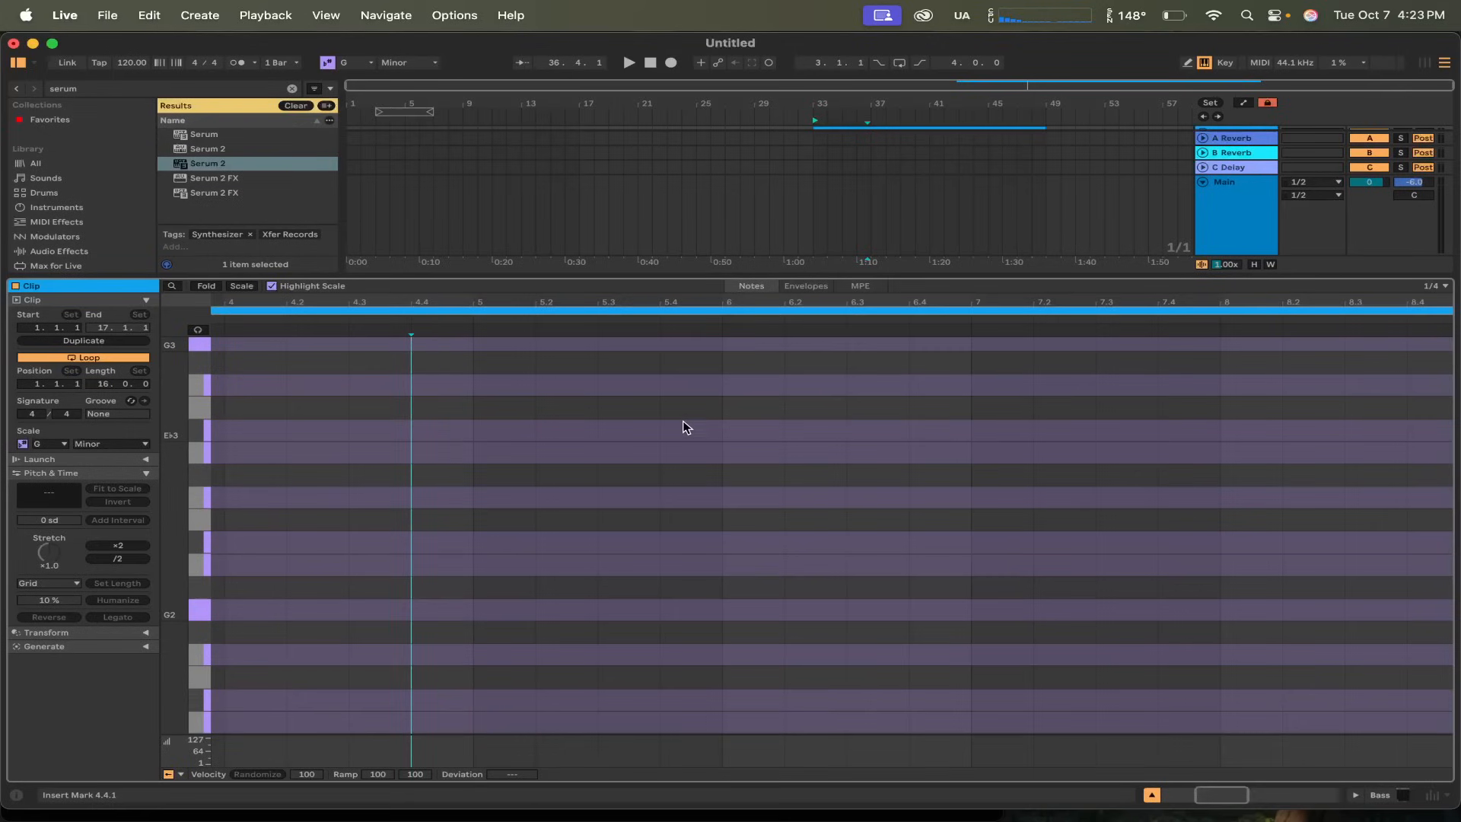
key(b)
click(530, 428)
click(705, 428)
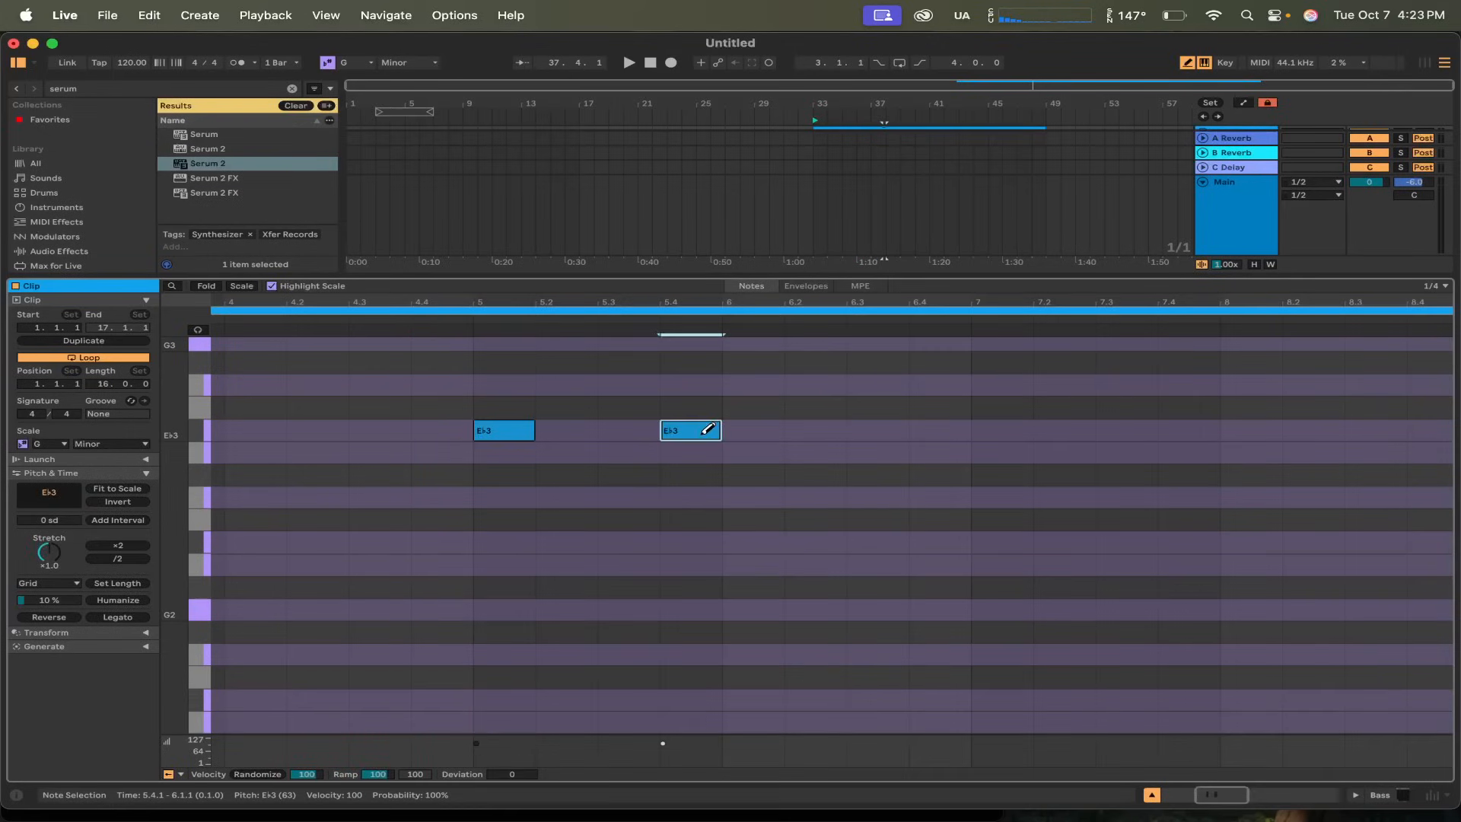
click(795, 453)
click(993, 385)
- Turn off Draw Mode and delete the four Eb3, D3 and F3 notes from the Bass clip
scroll(769, 518, up, 3)
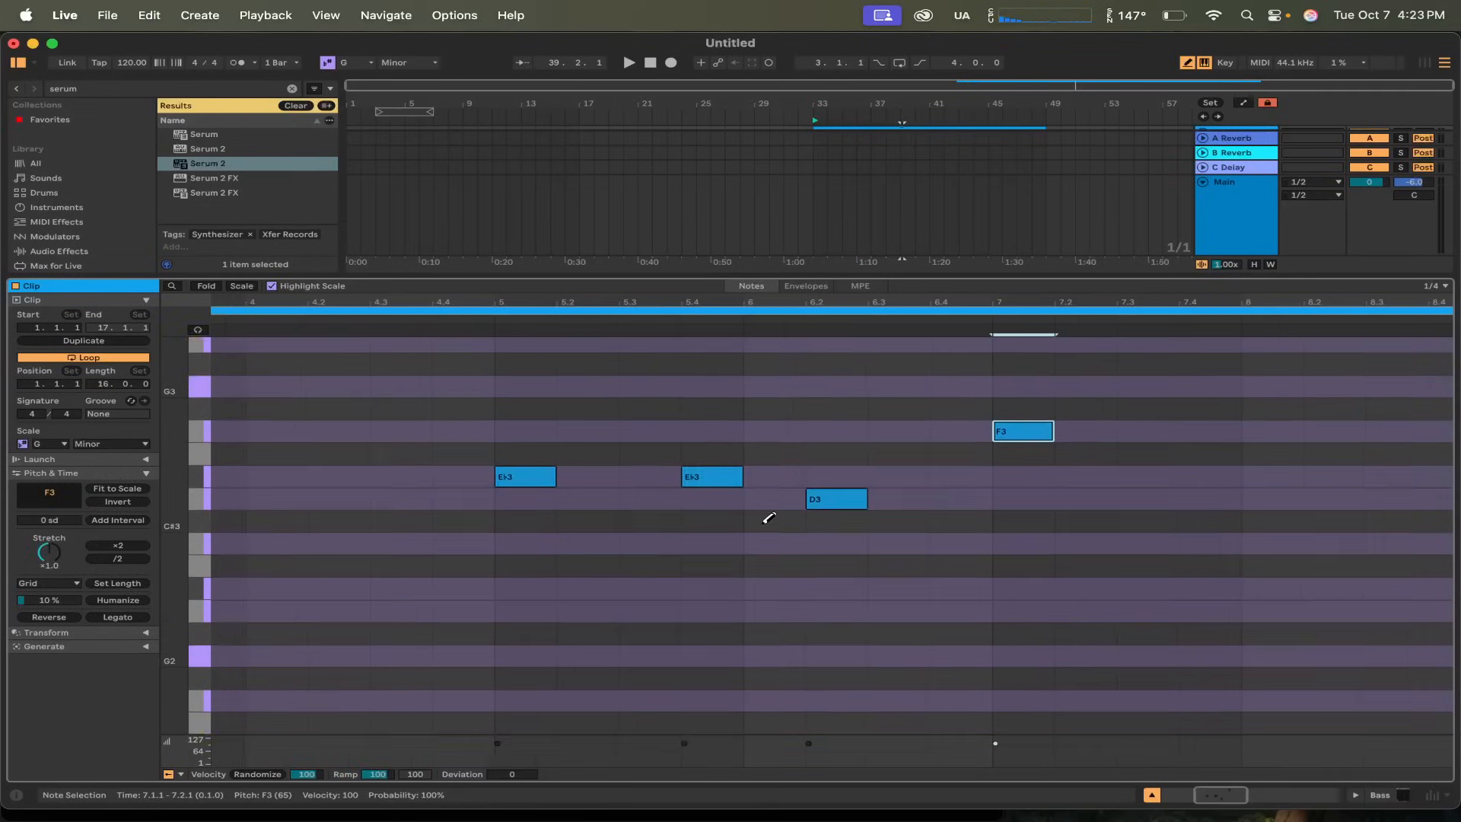
scroll(769, 517, left, 3)
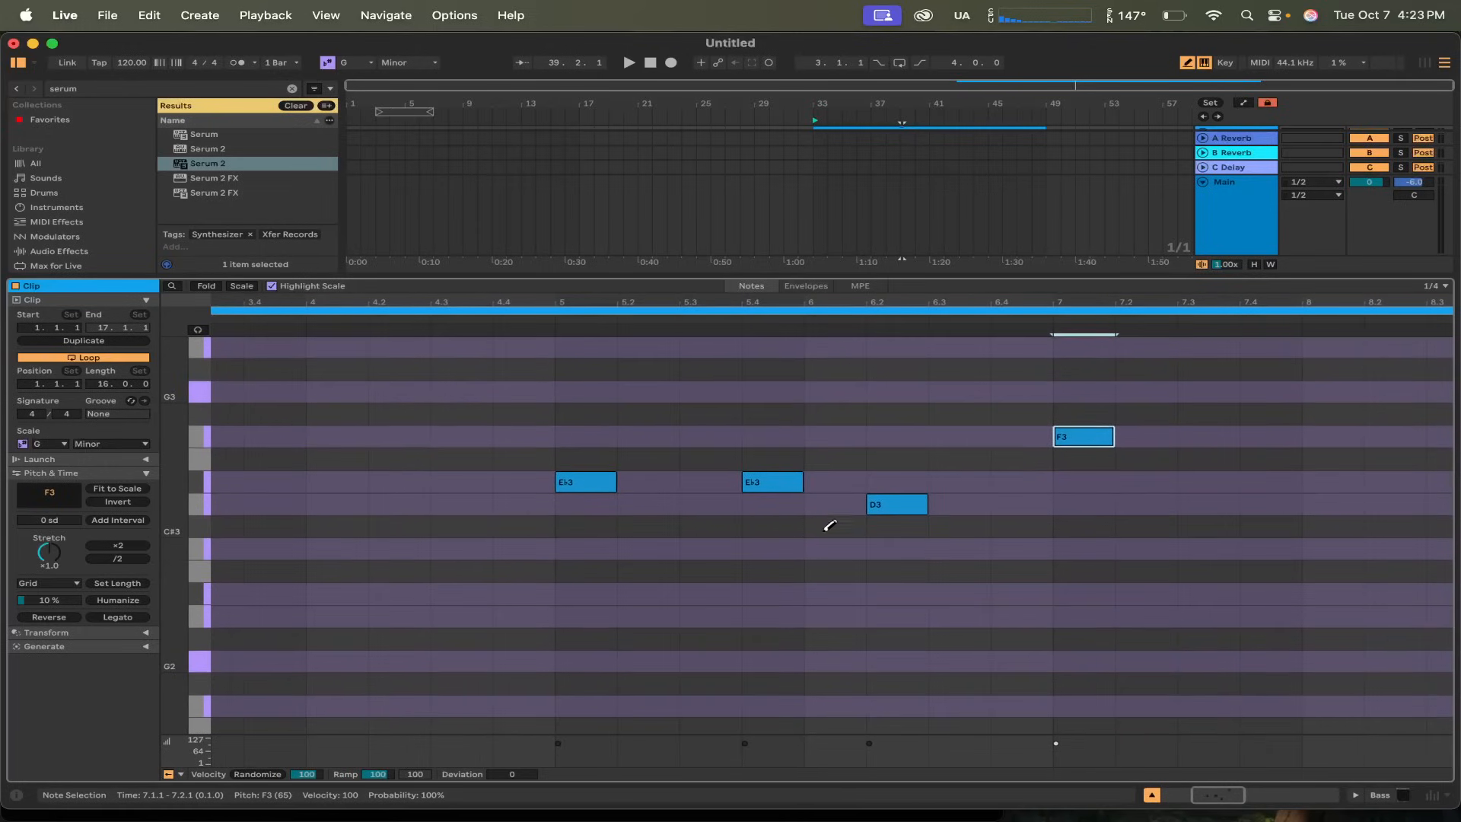
key(b)
drag(1135, 597, 499, 398)
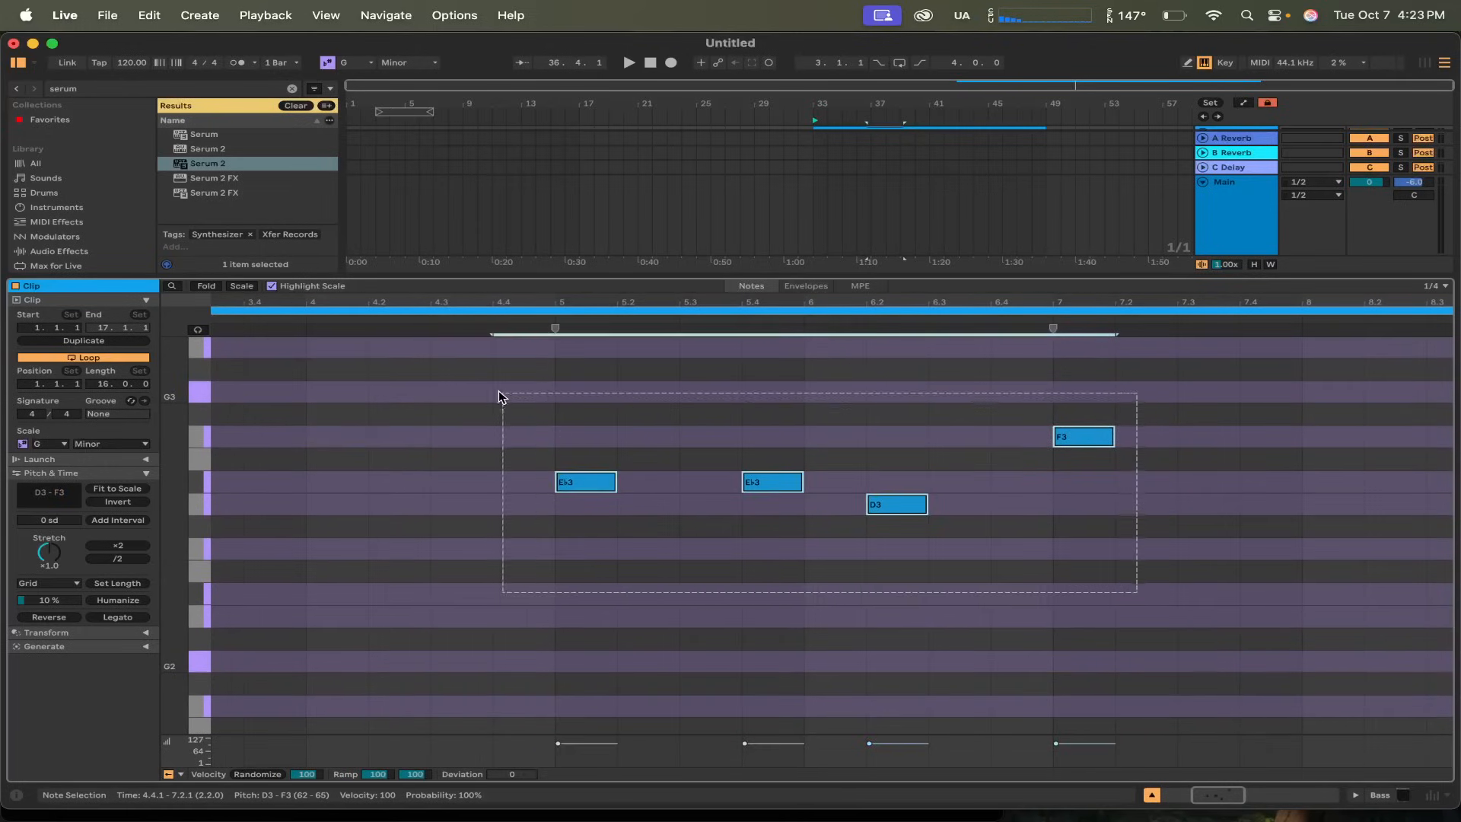
key(Delete)
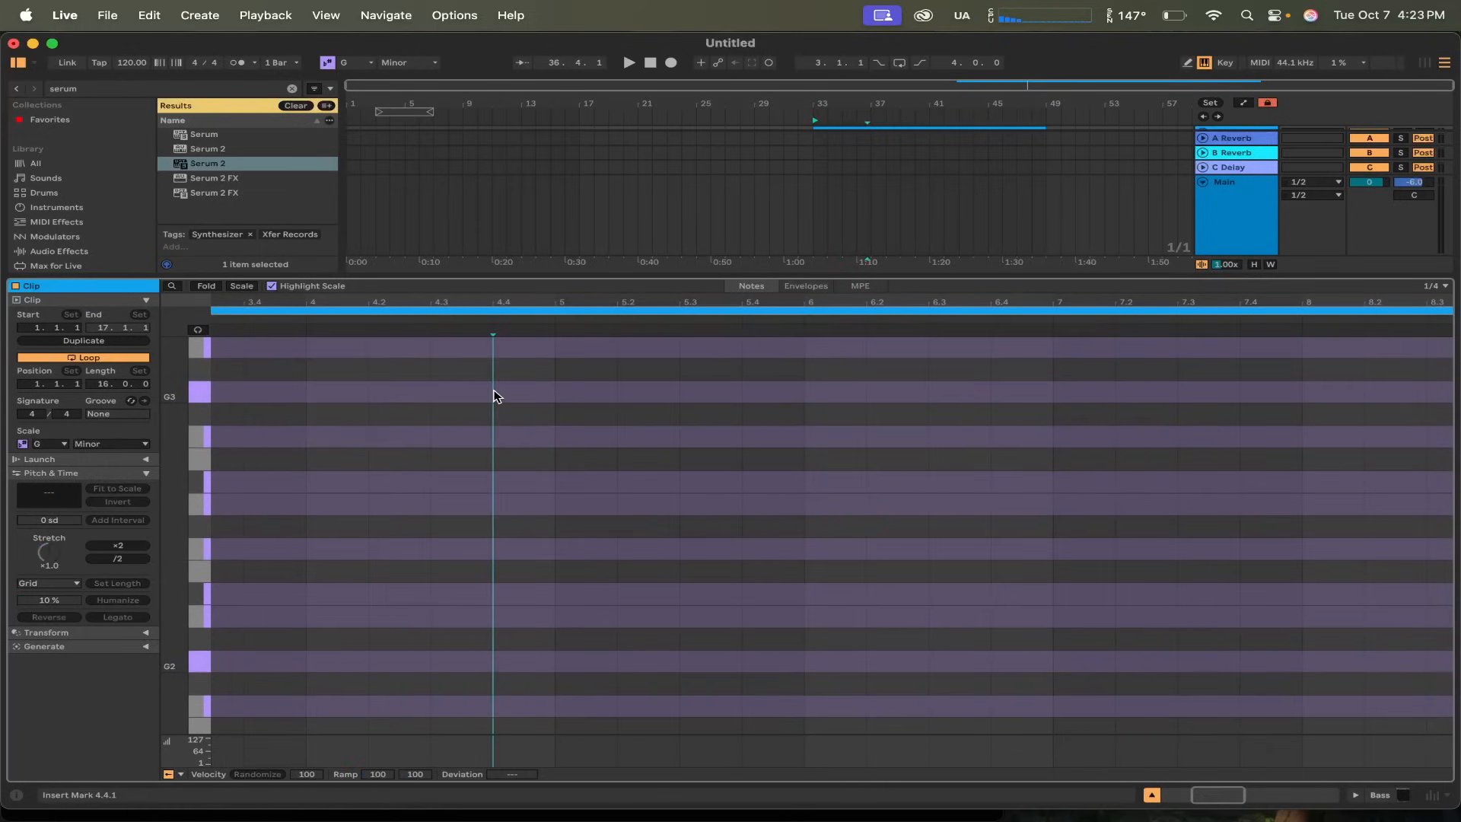
- Set the Bass clip's scale to A Dorian
click(61, 445)
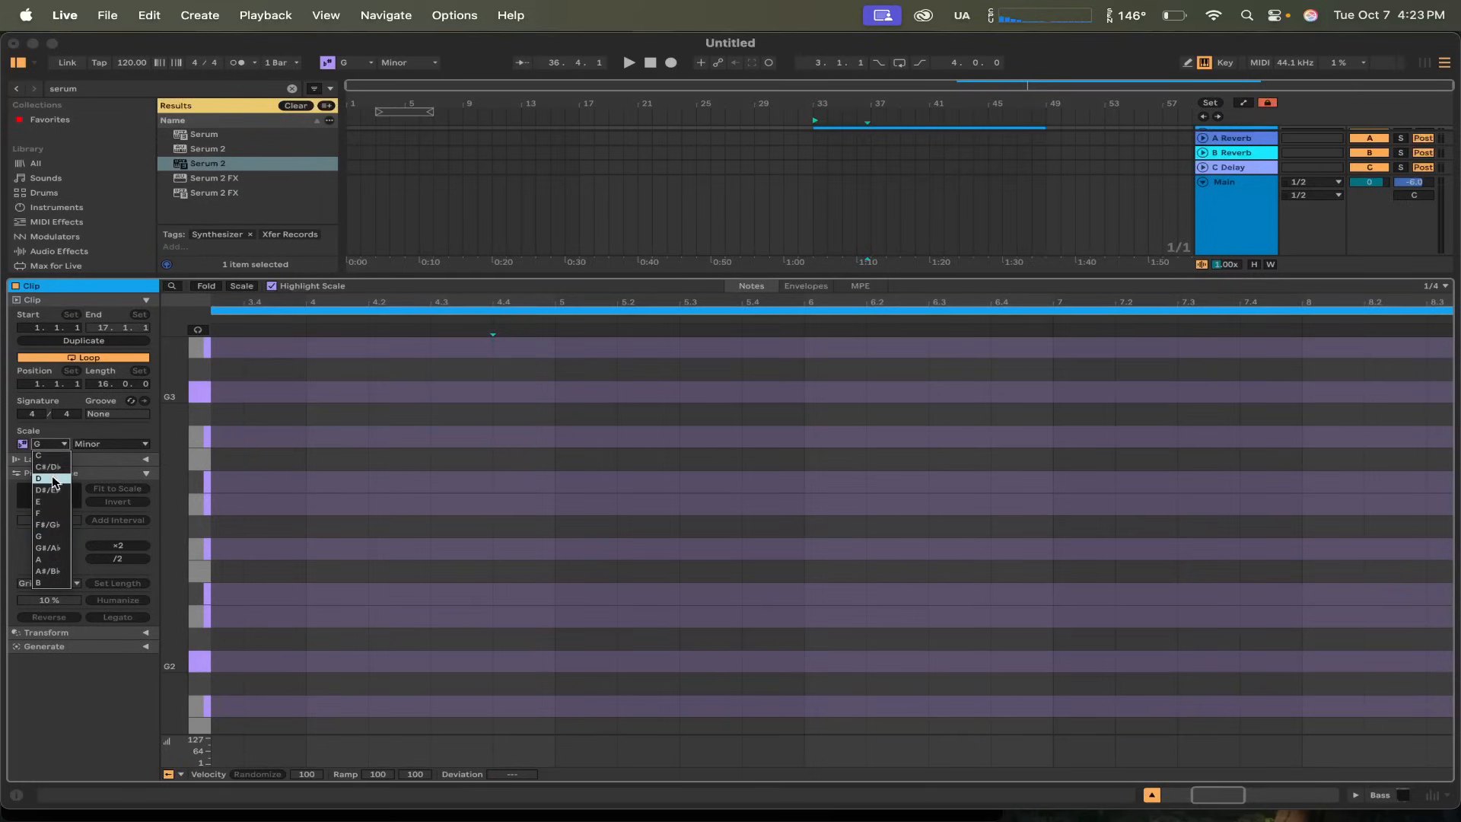
click(48, 560)
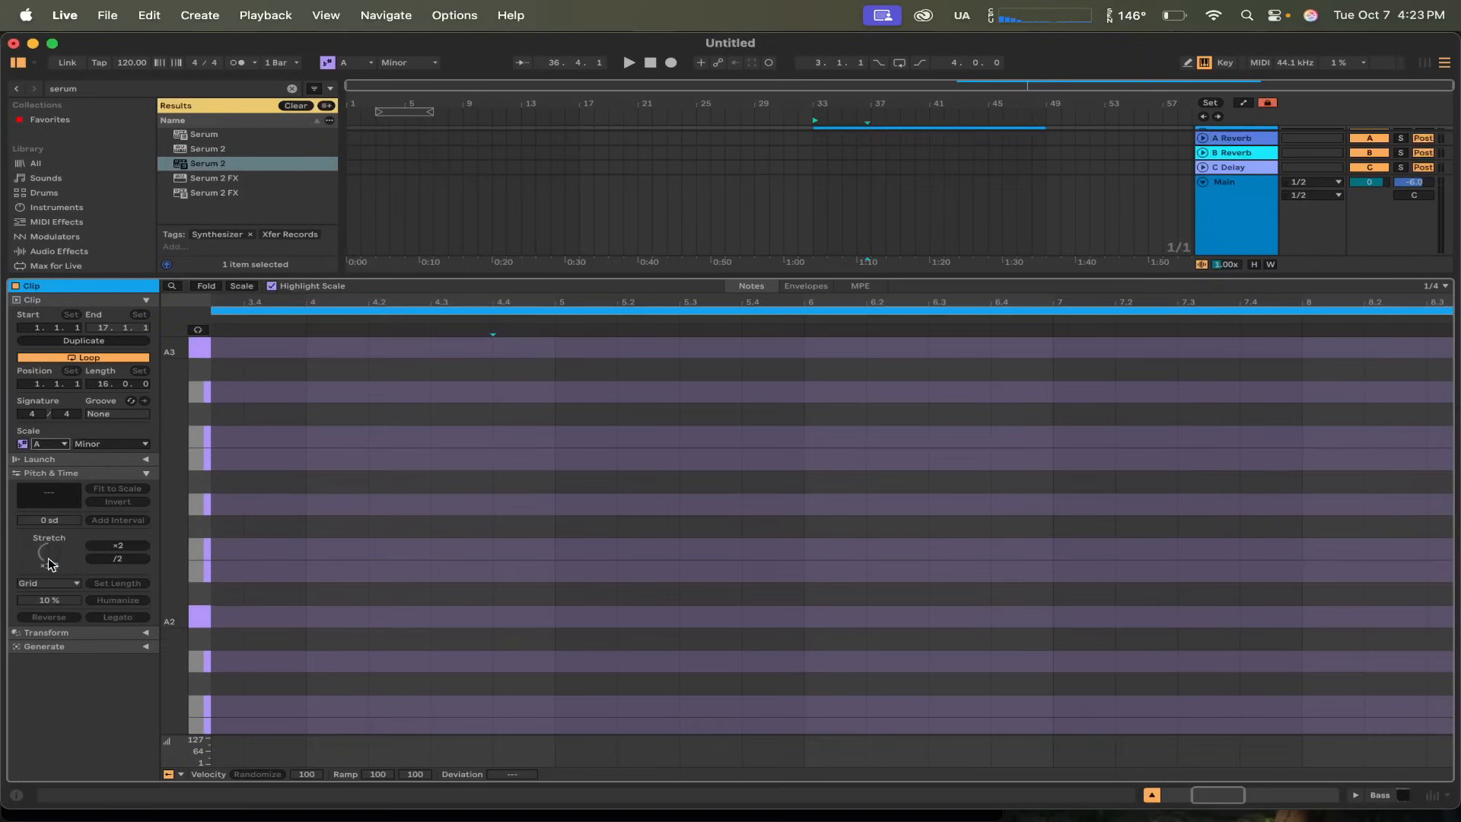
click(120, 445)
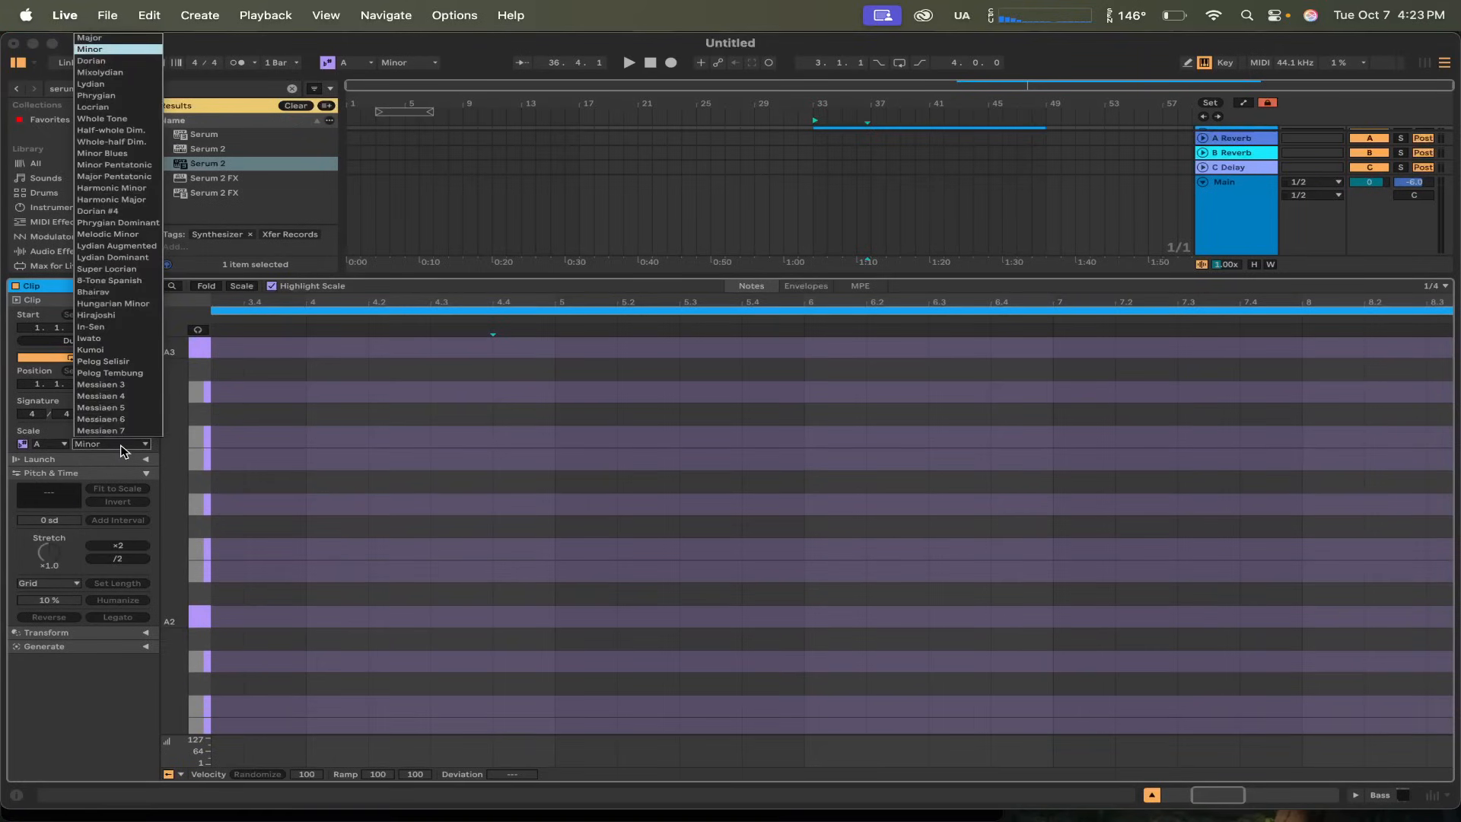
click(126, 59)
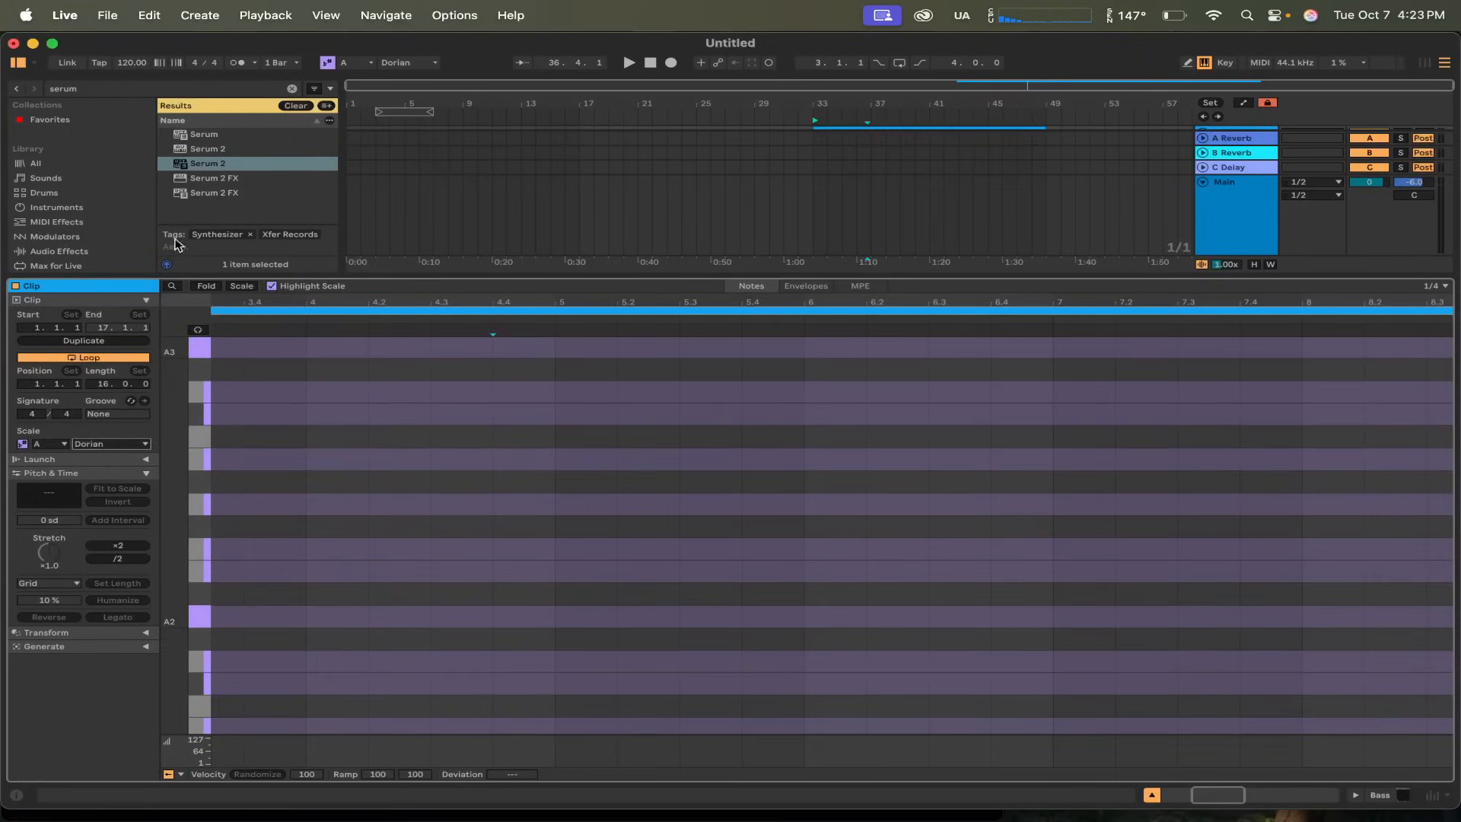
- Turn on Draw Mode, draw a trial A2 note on the first beat of the clip and erase it again
scroll(415, 527, up, 5)
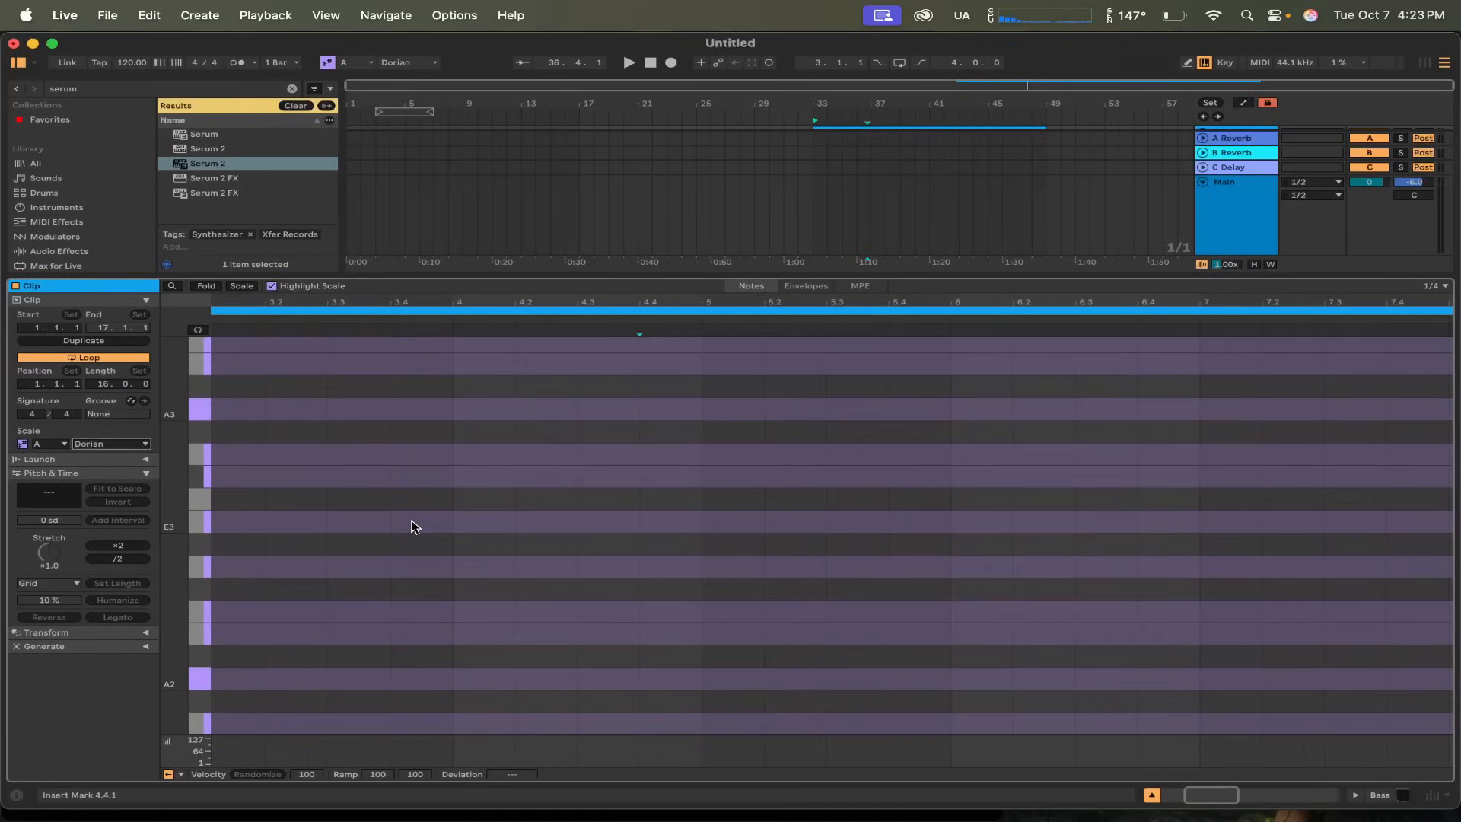
scroll(414, 526, left, 10)
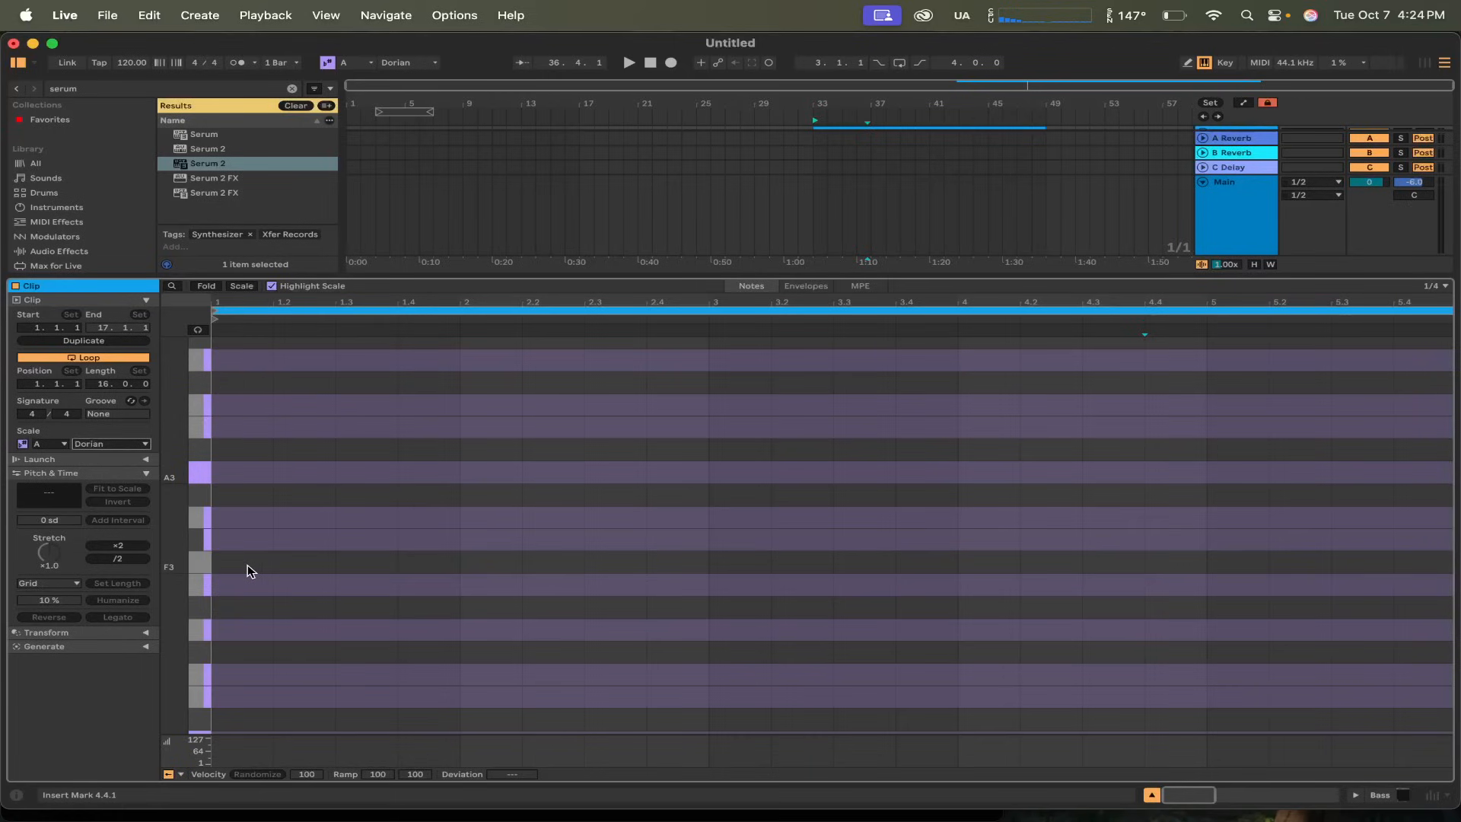
scroll(248, 571, down, 3)
scroll(248, 571, down, 1)
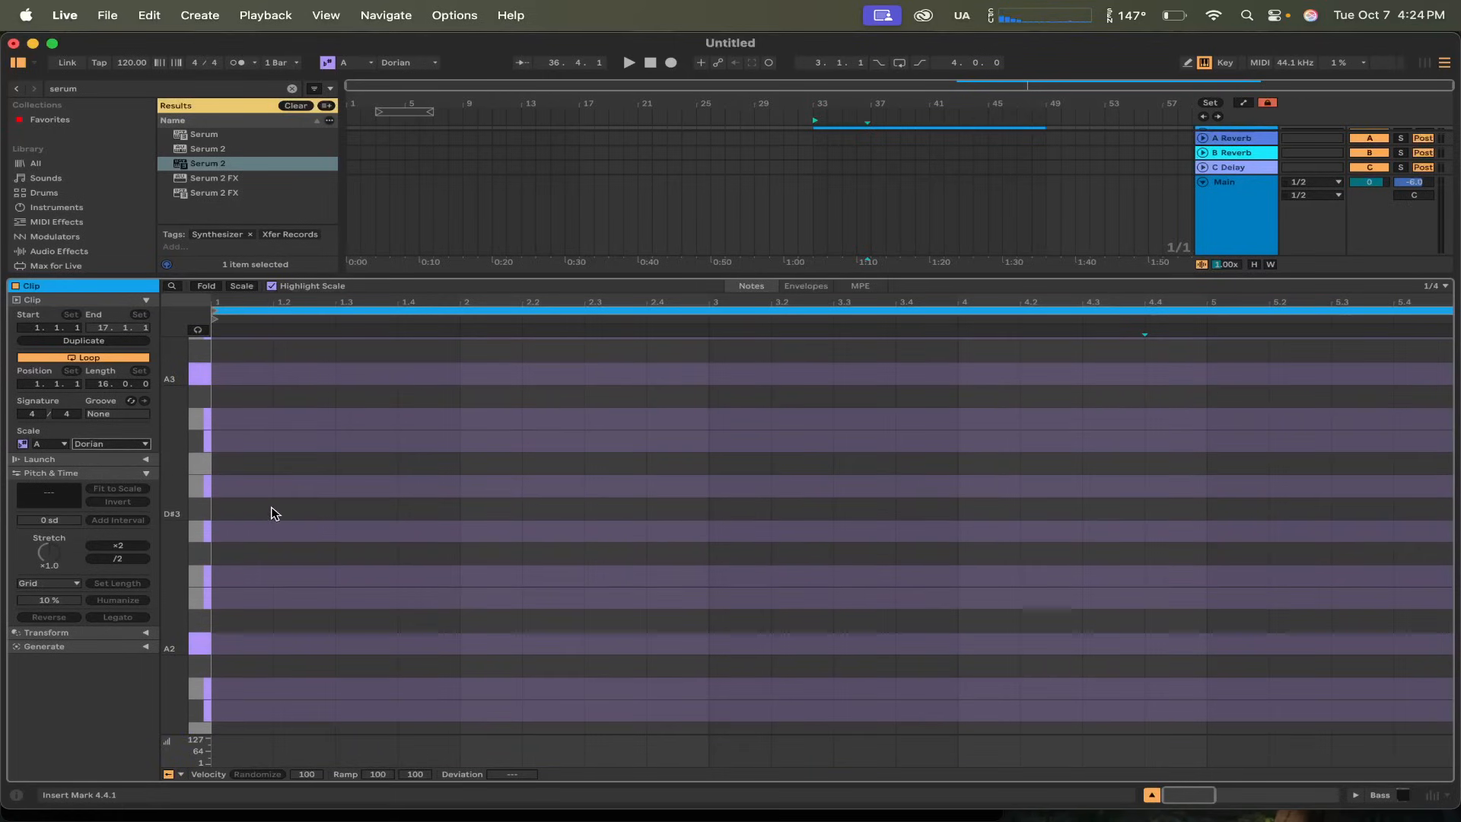
key(b)
click(268, 531)
scroll(304, 503, up, 1)
drag(259, 545, 236, 656)
scroll(358, 640, down, 4)
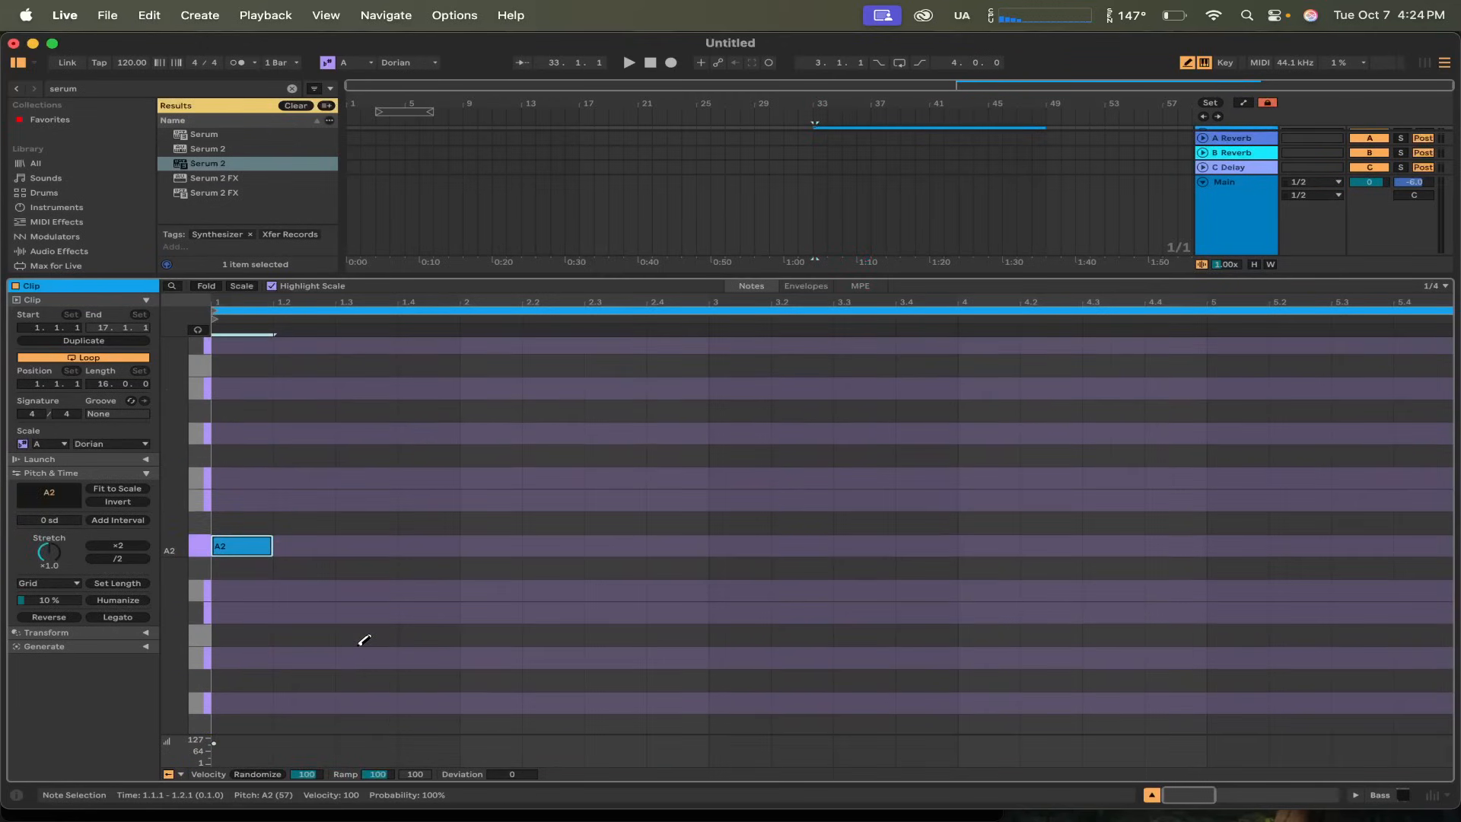
scroll(248, 548, down, 2)
click(236, 499)
scroll(235, 500, down, 10)
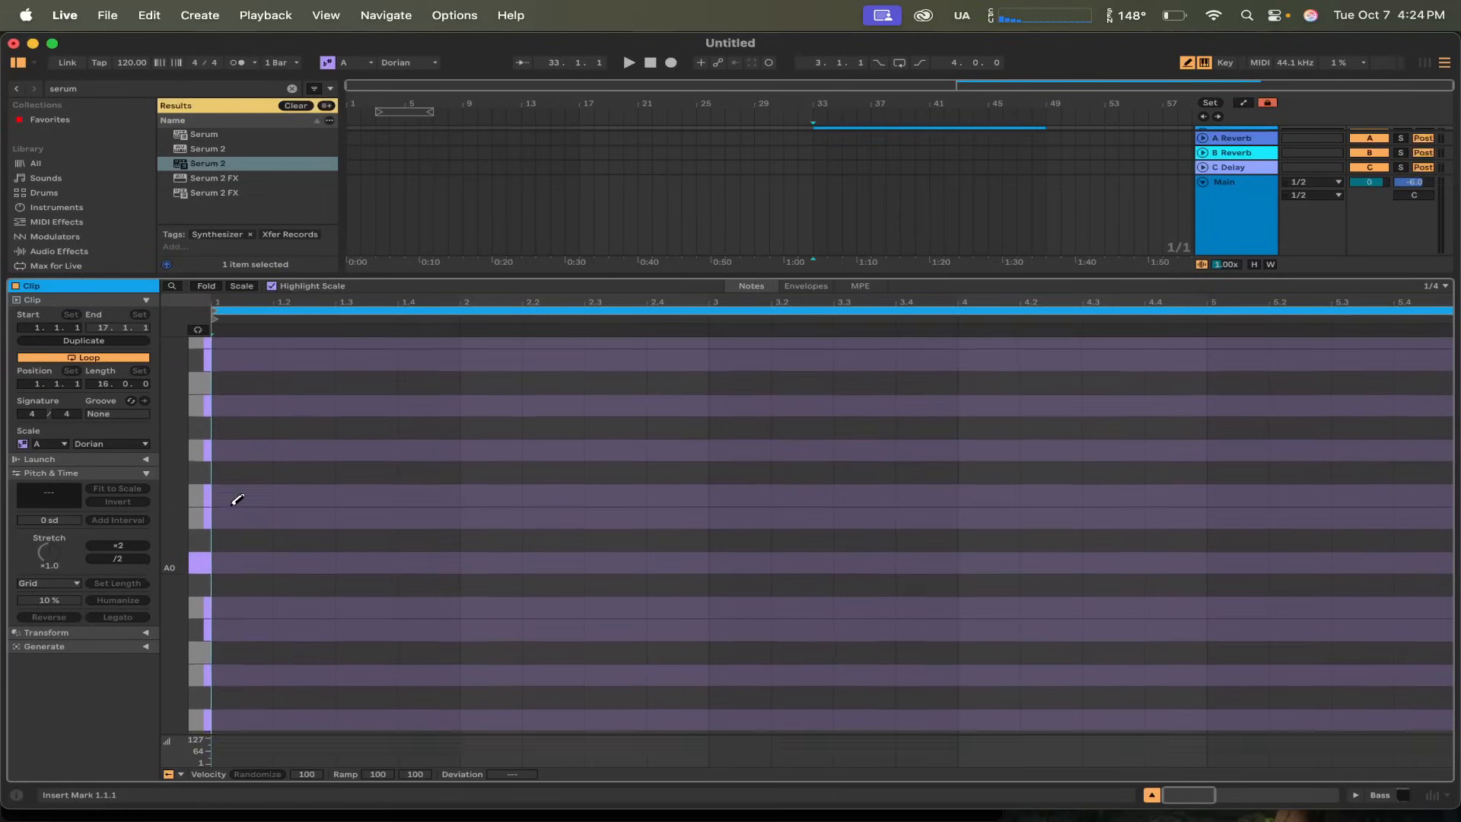
- Draw A1, B1, C2 and D2 notes on the four consecutive beats of bar 1
click(234, 457)
scroll(380, 477, up, 3)
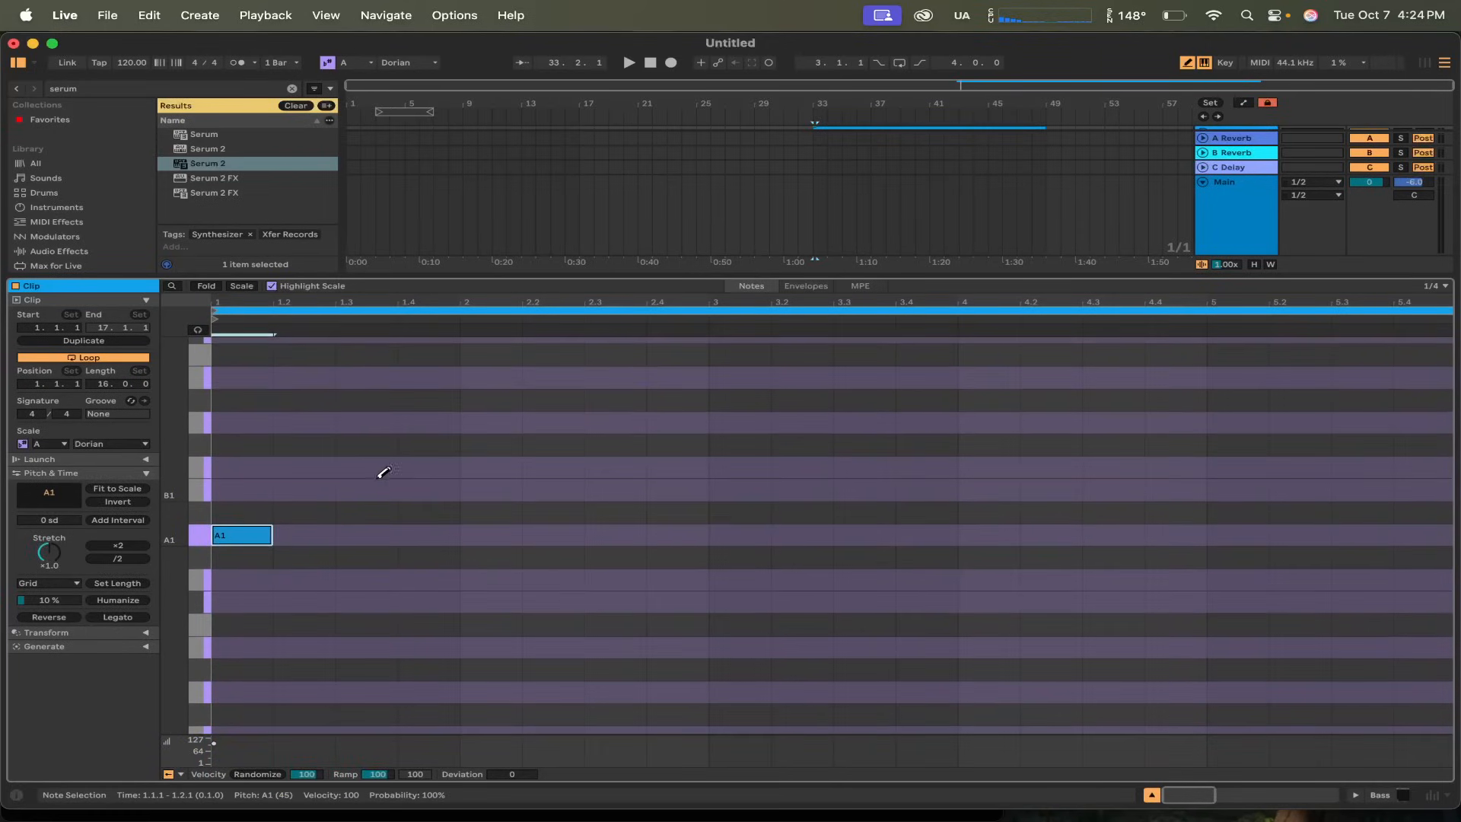
click(312, 489)
scroll(377, 480, up, 1)
click(373, 487)
click(451, 440)
scroll(454, 435, up, 2)
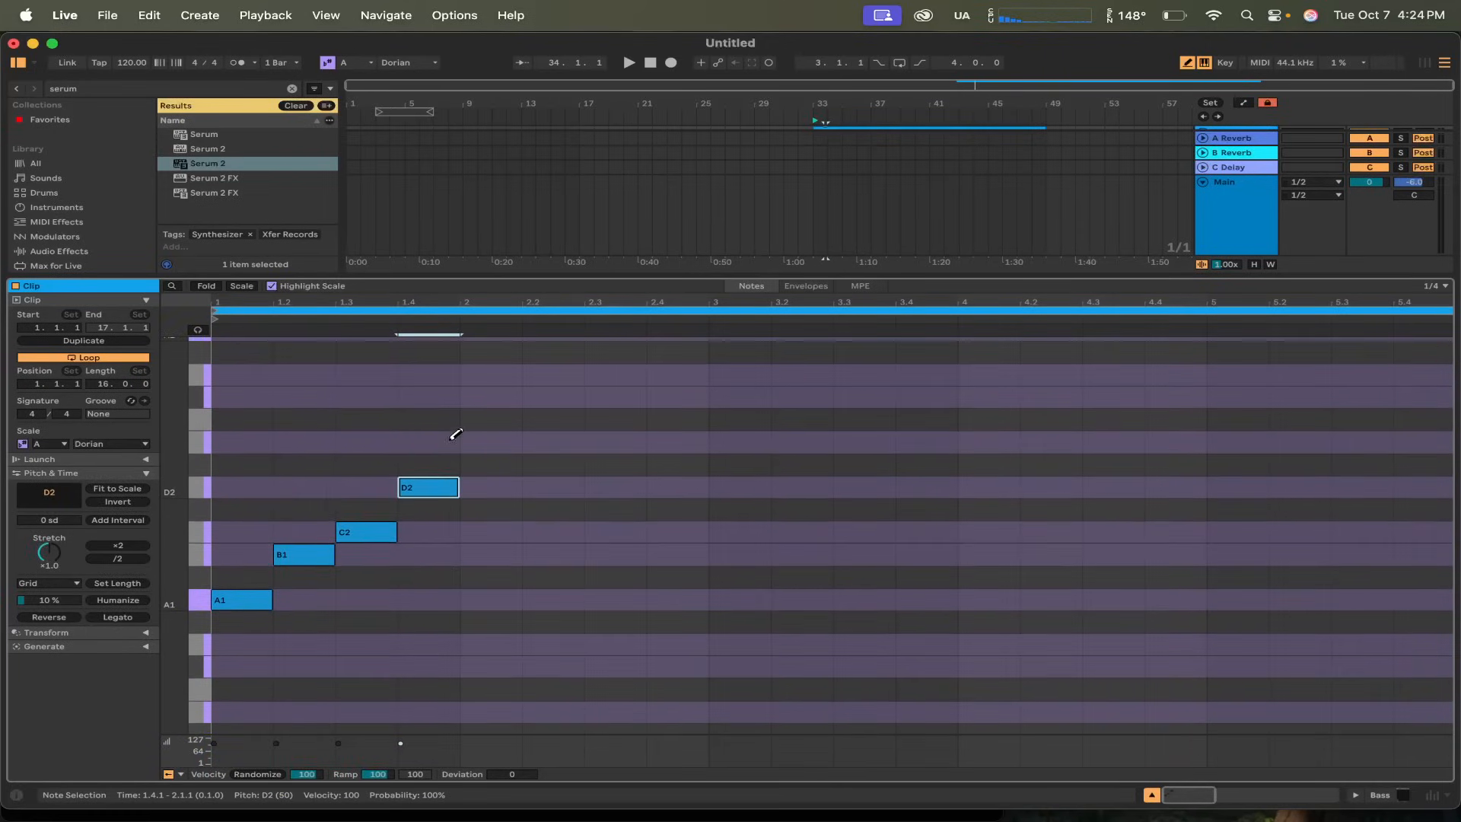
- Continue the rising scale in bar 2 with E2, F#2, G2 and A2 notes, one on each beat
click(495, 440)
click(558, 400)
scroll(570, 392, up, 2)
click(613, 405)
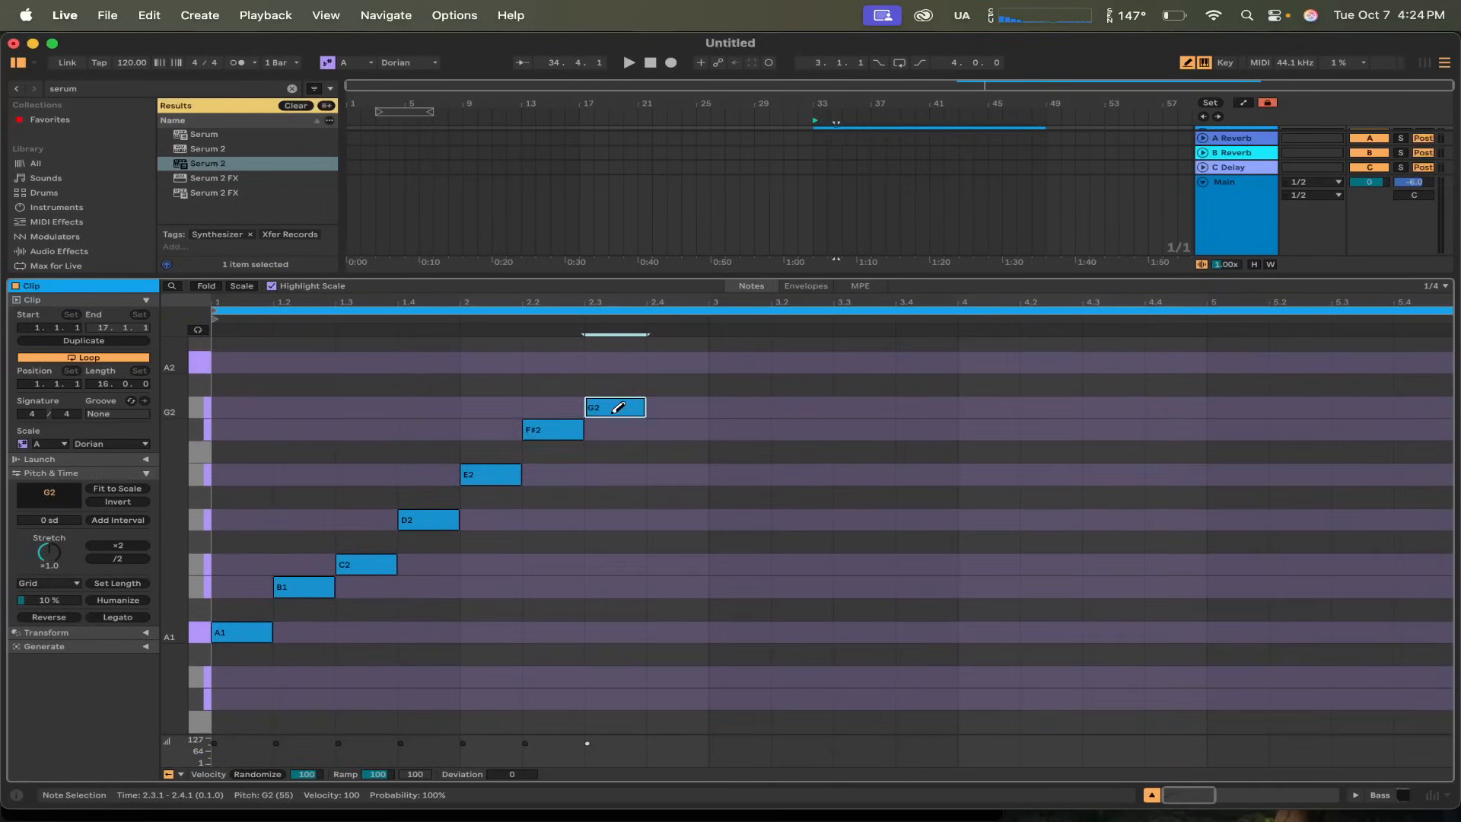
scroll(613, 405, up, 1)
click(700, 393)
scroll(685, 389, up, 1)
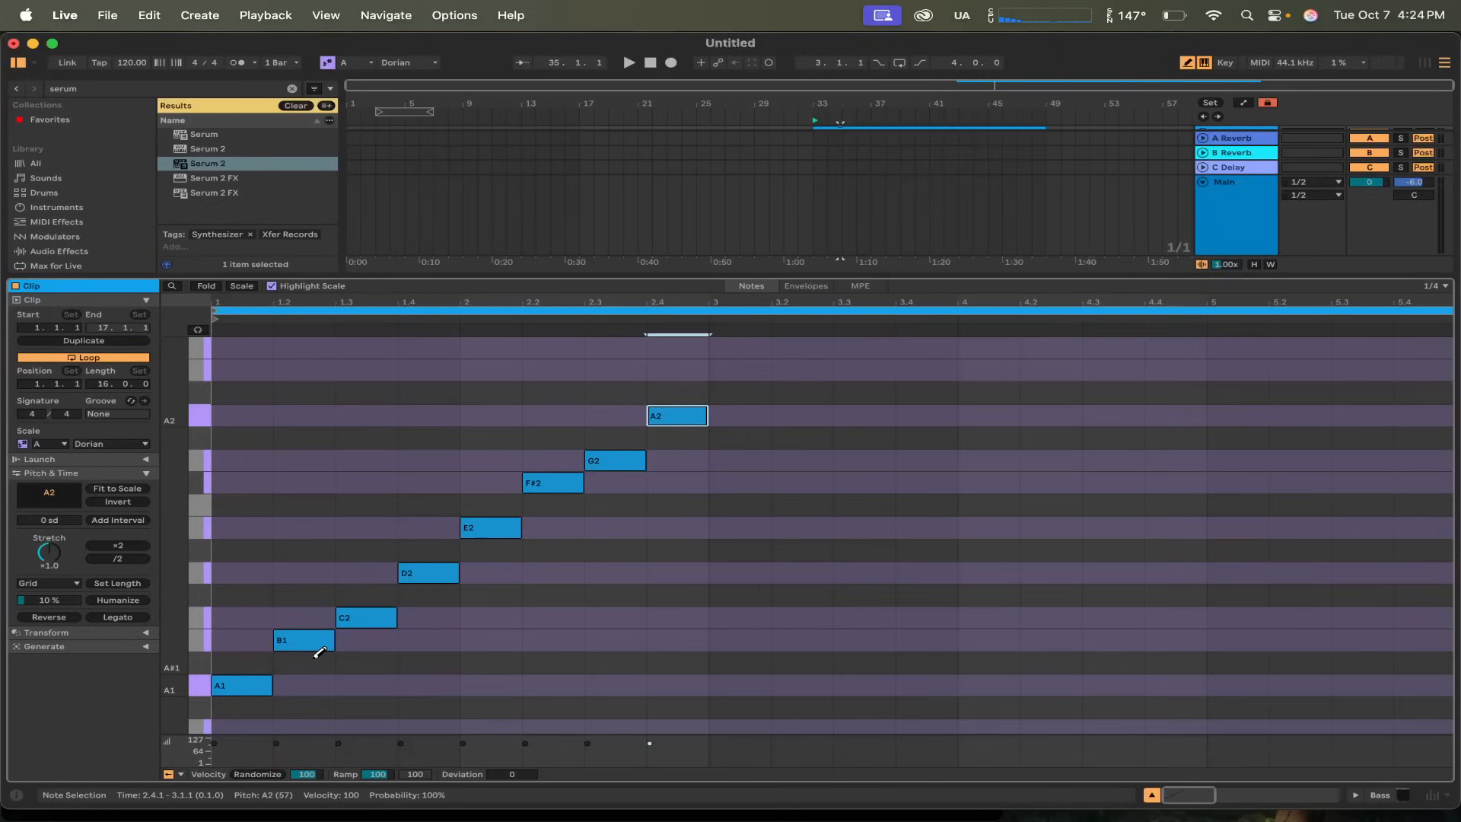
- Change the Bass clip's scale to D Major
click(64, 446)
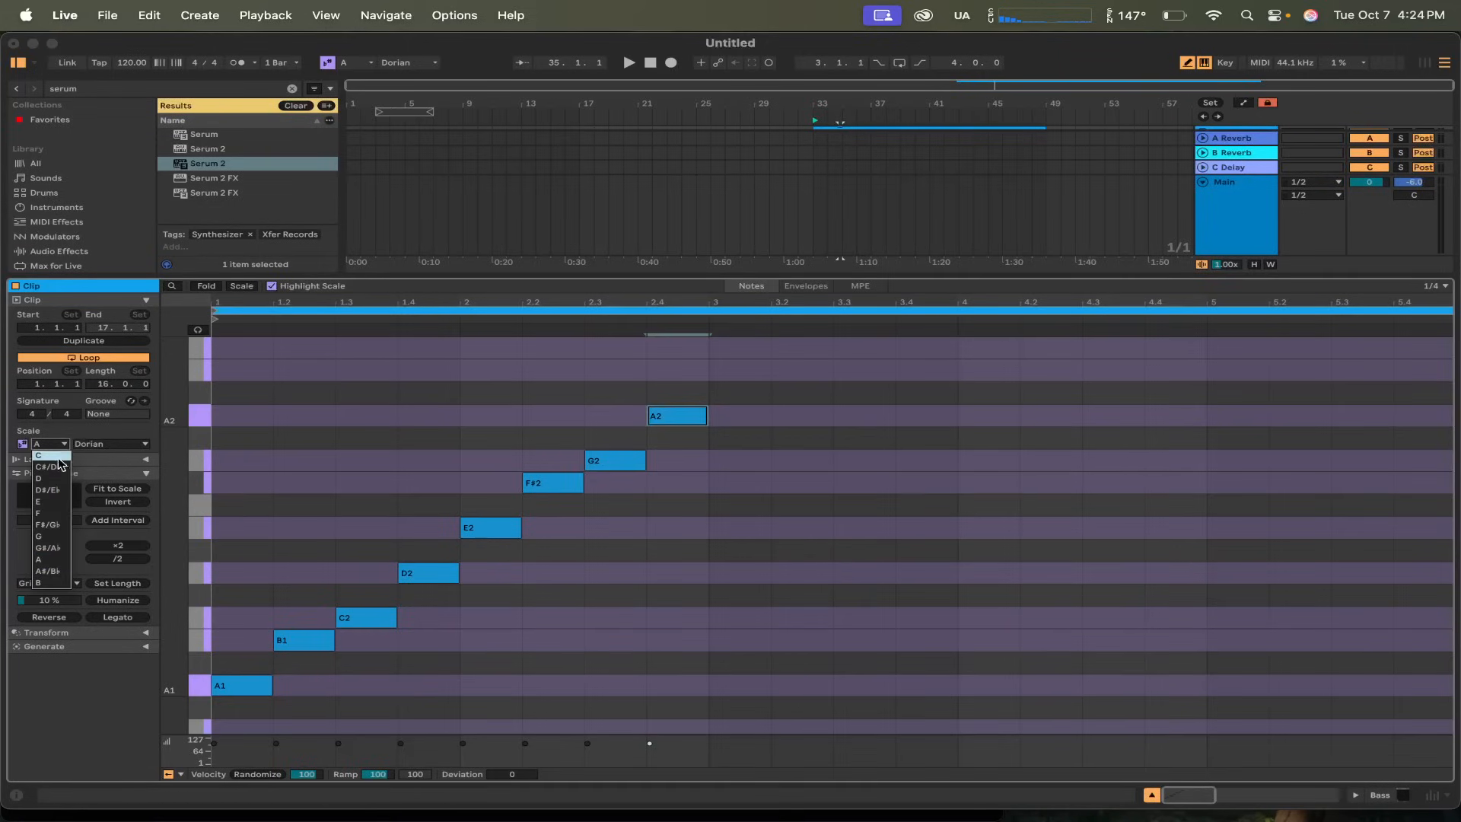
click(49, 469)
click(97, 446)
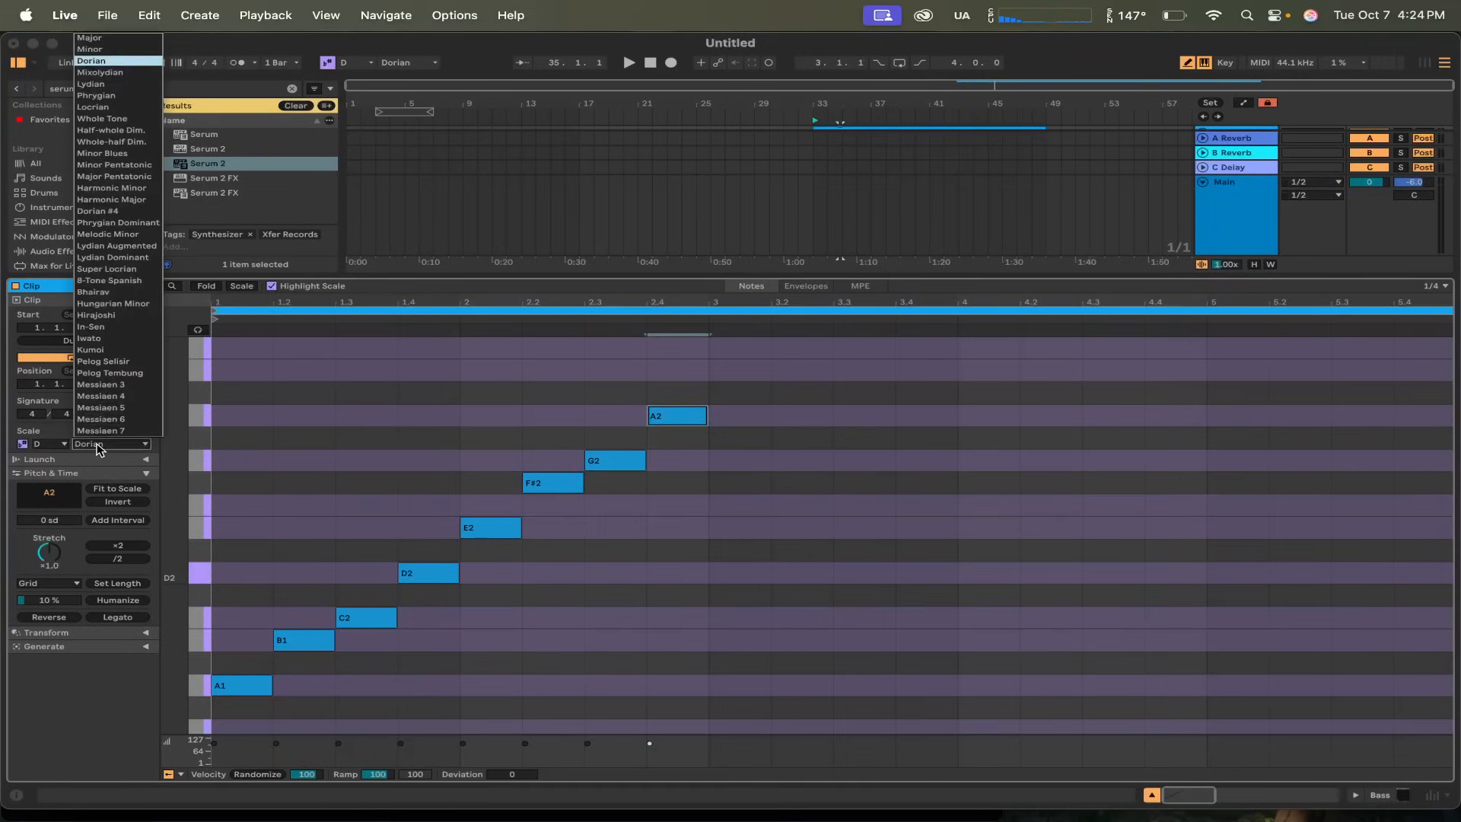
click(90, 37)
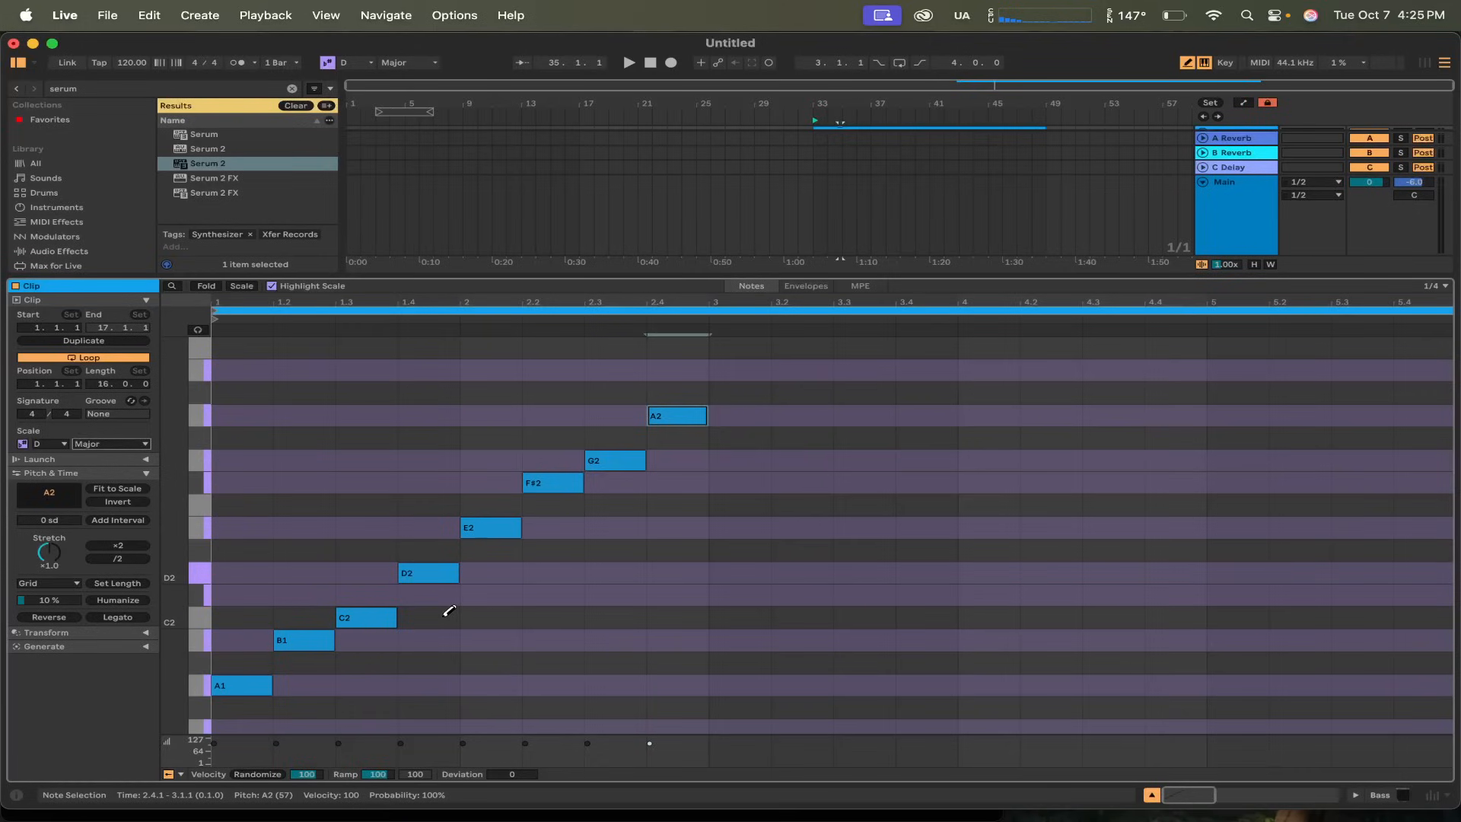
- Turn off Draw Mode, select the C2 note at beat 1.3 and move it up to E2
key(b)
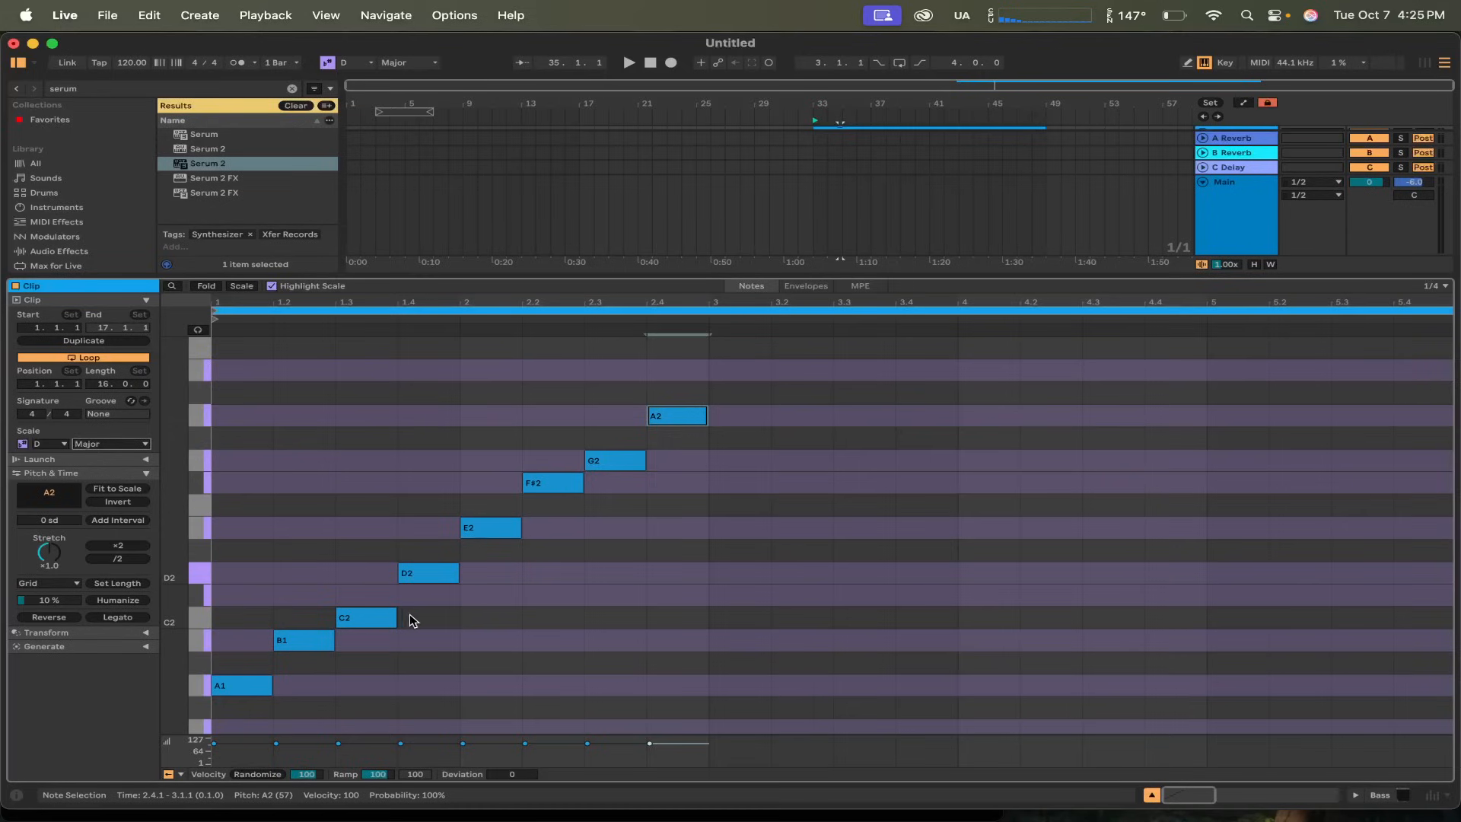
click(373, 618)
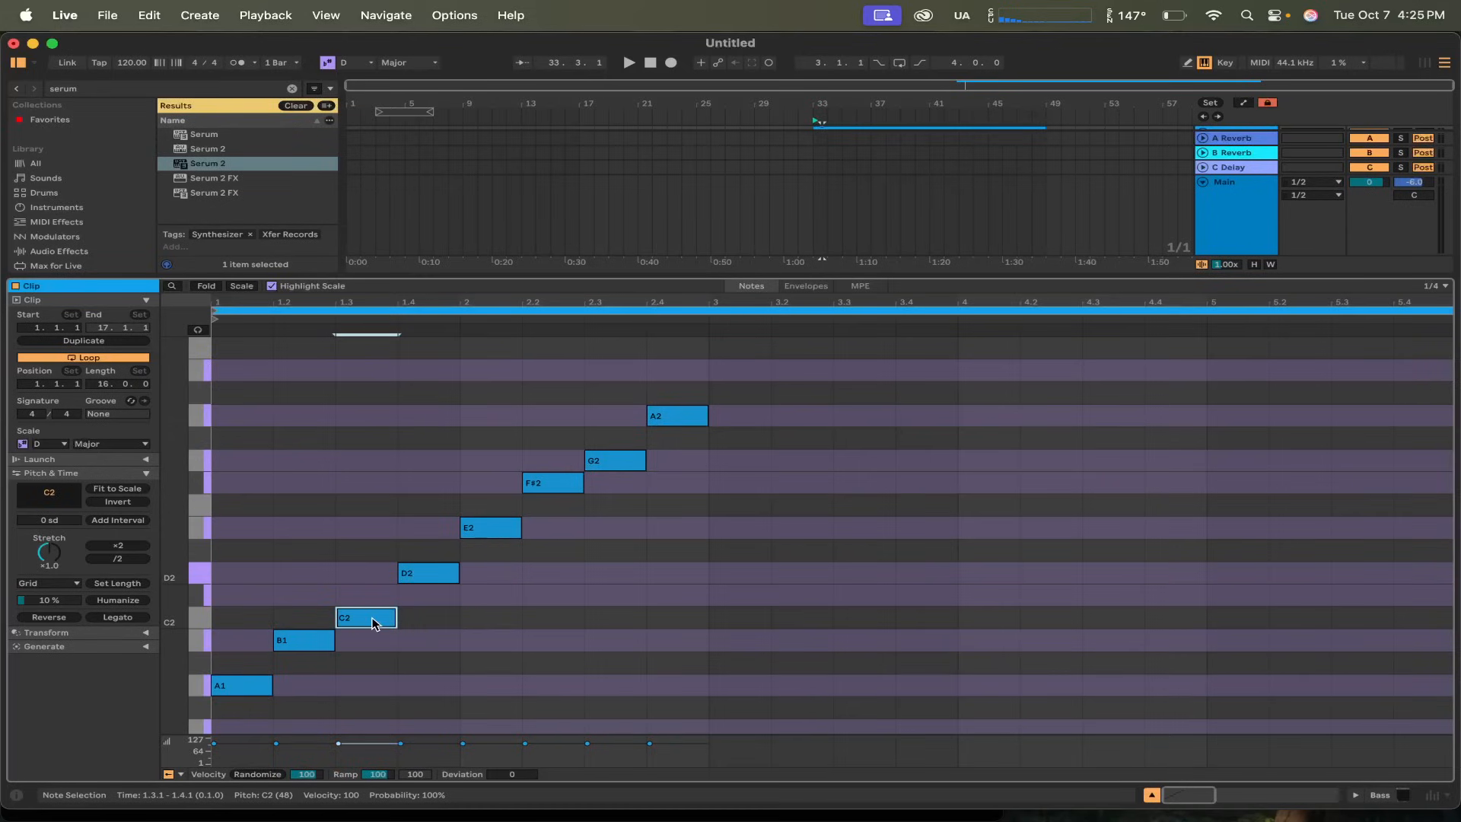
mouse_move(375, 617)
mouse_down()
mouse_move(375, 543)
mouse_move(378, 660)
mouse_move(375, 632)
mouse_up()
key(Up)
key(Up)
key(Up)
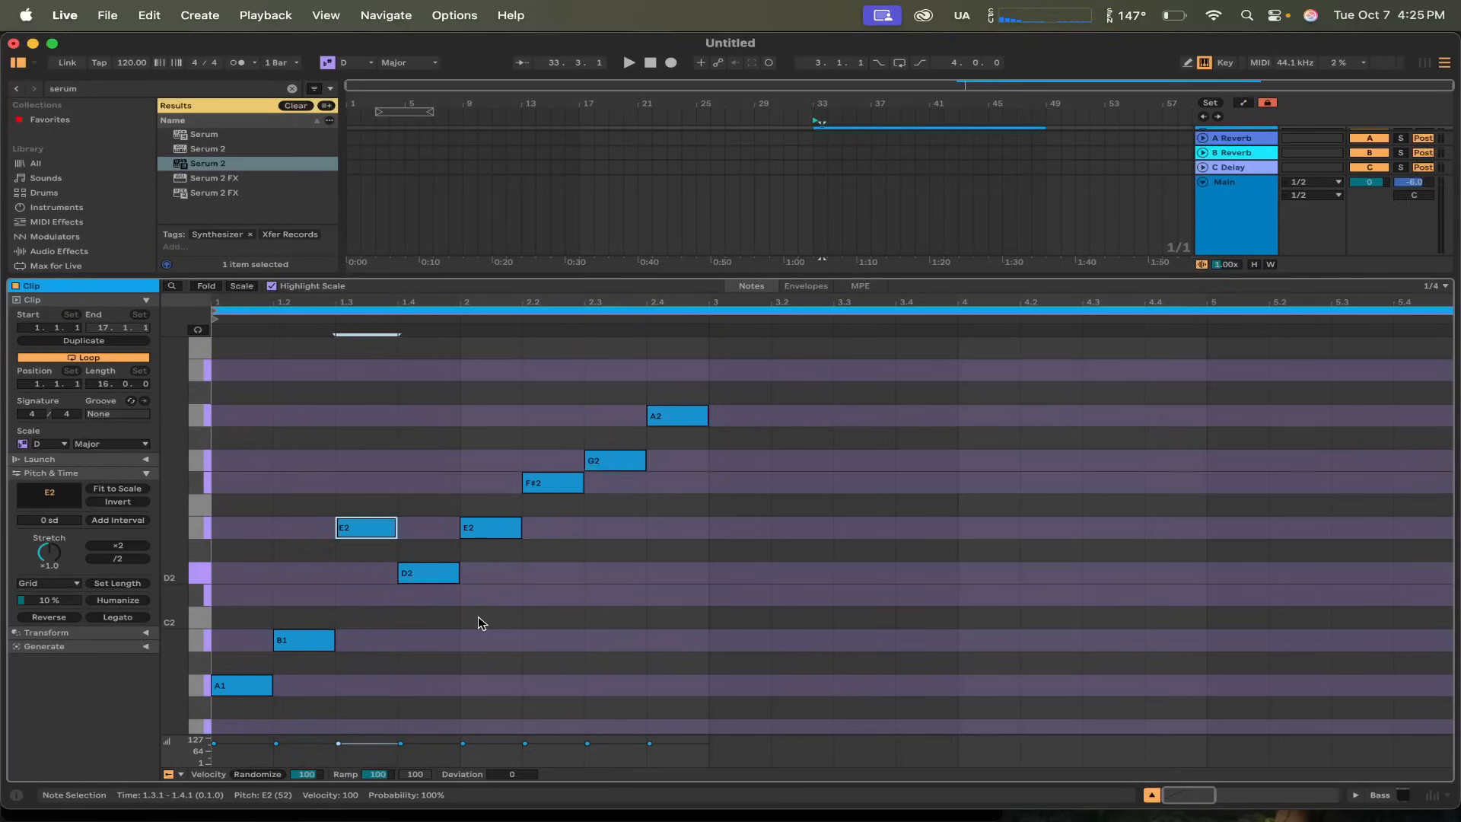
- Lower the selected E2 note to C2 and shift it one beat later to 1.4
key(Down)
key(Down)
key(Down)
key(Down)
key(Up)
key(Right)
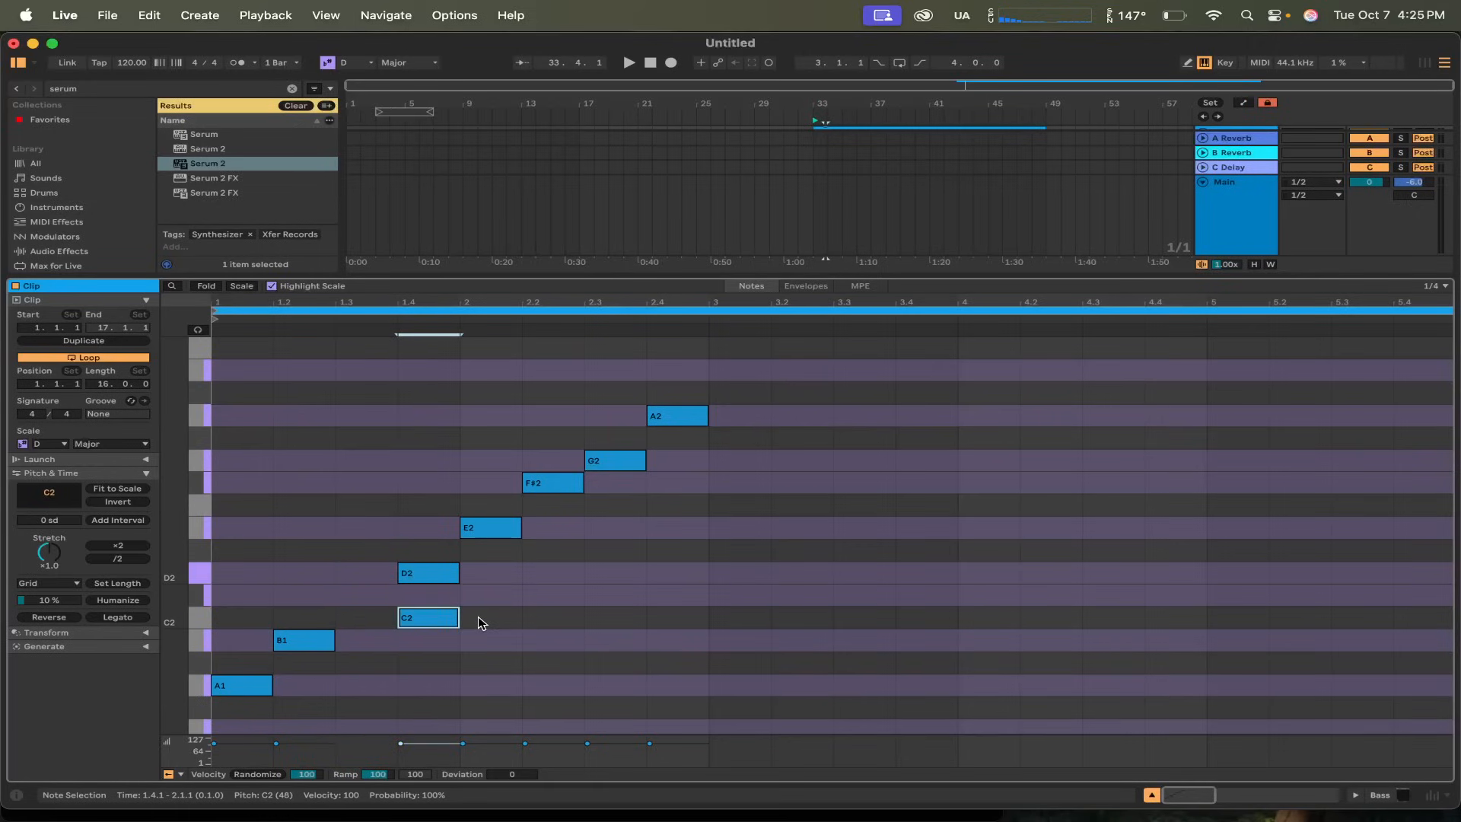
- Move the selected C2 note back to beat 1.3, raise it to C#2 and deselect it
key(Left)
key(Left)
key(Right)
key(Right)
key(Left)
key(Up)
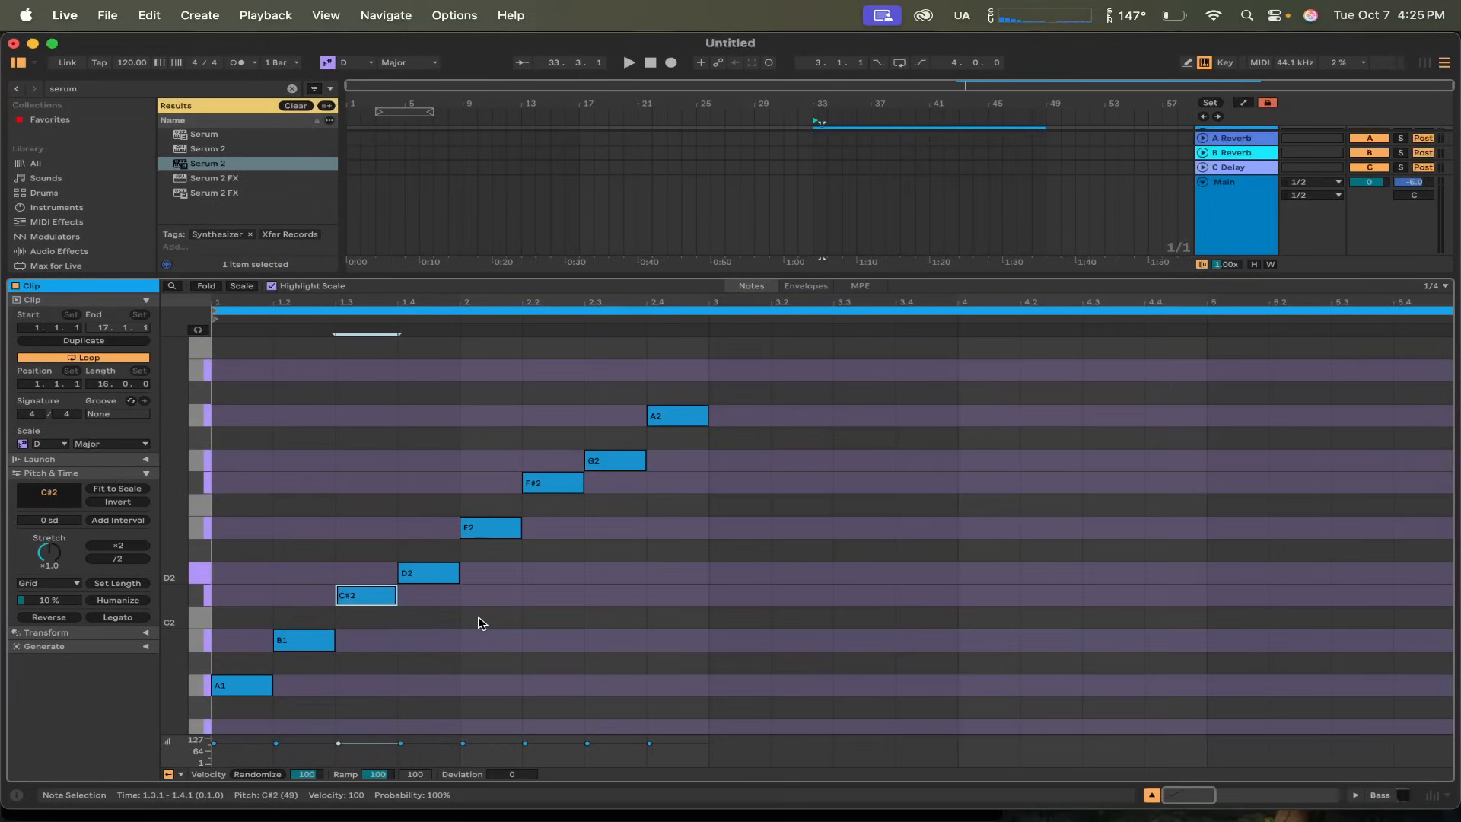
click(363, 629)
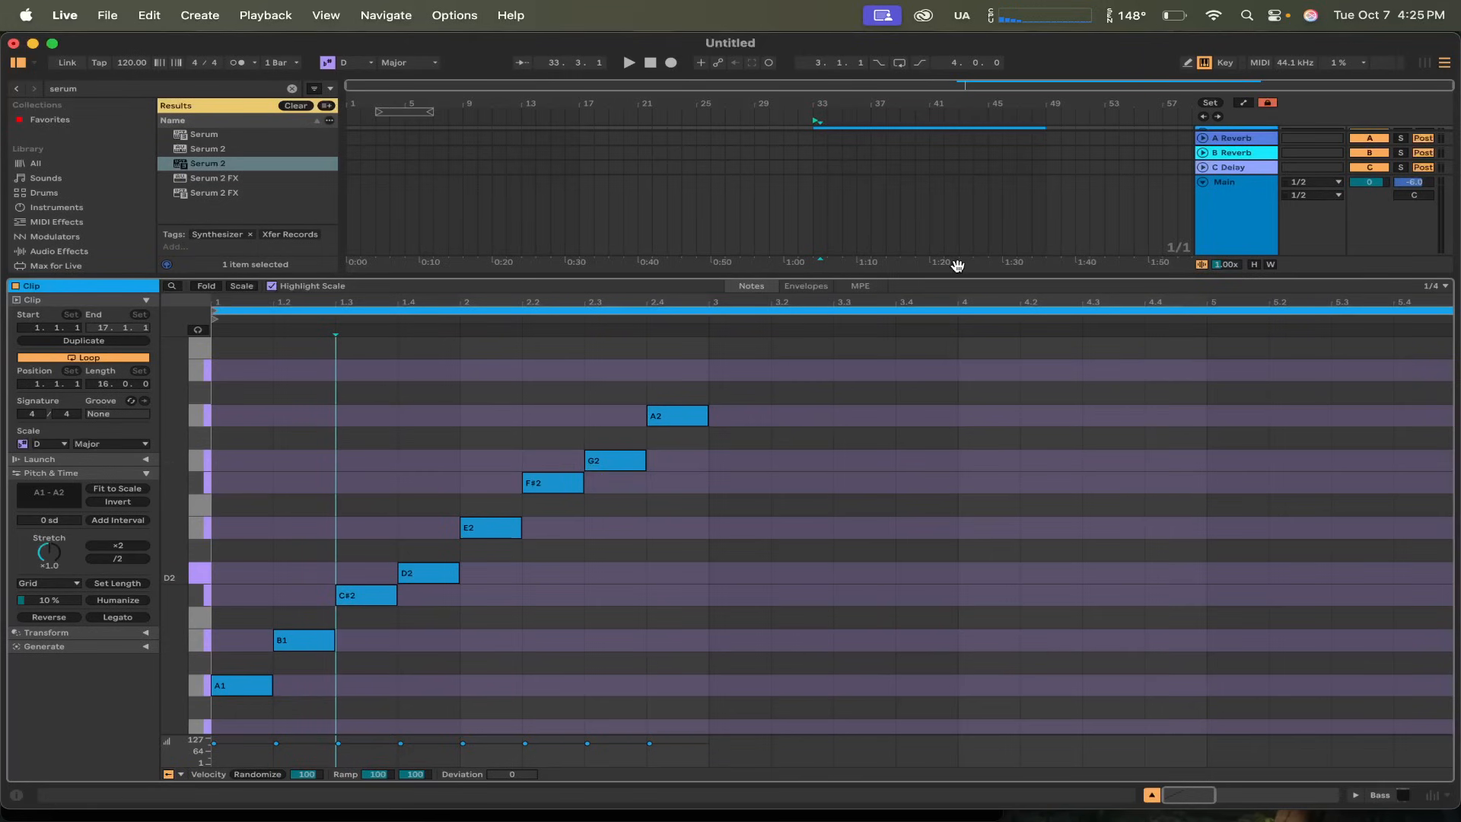
- Shrink the note editor to enlarge the arrangement and shorten the Bass clip so it ends at bar 37
drag(947, 274, 929, 480)
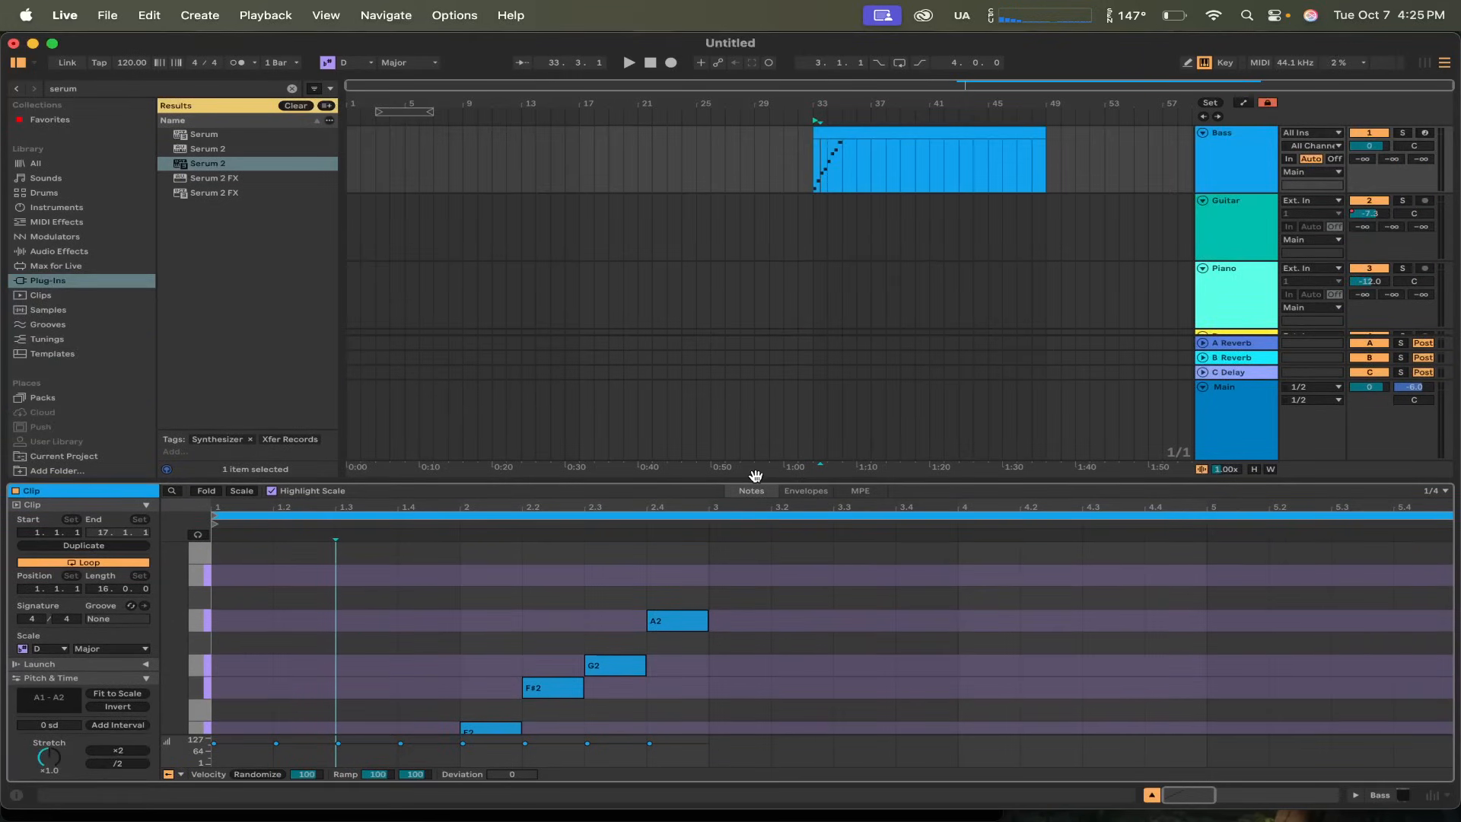
drag(705, 484, 697, 543)
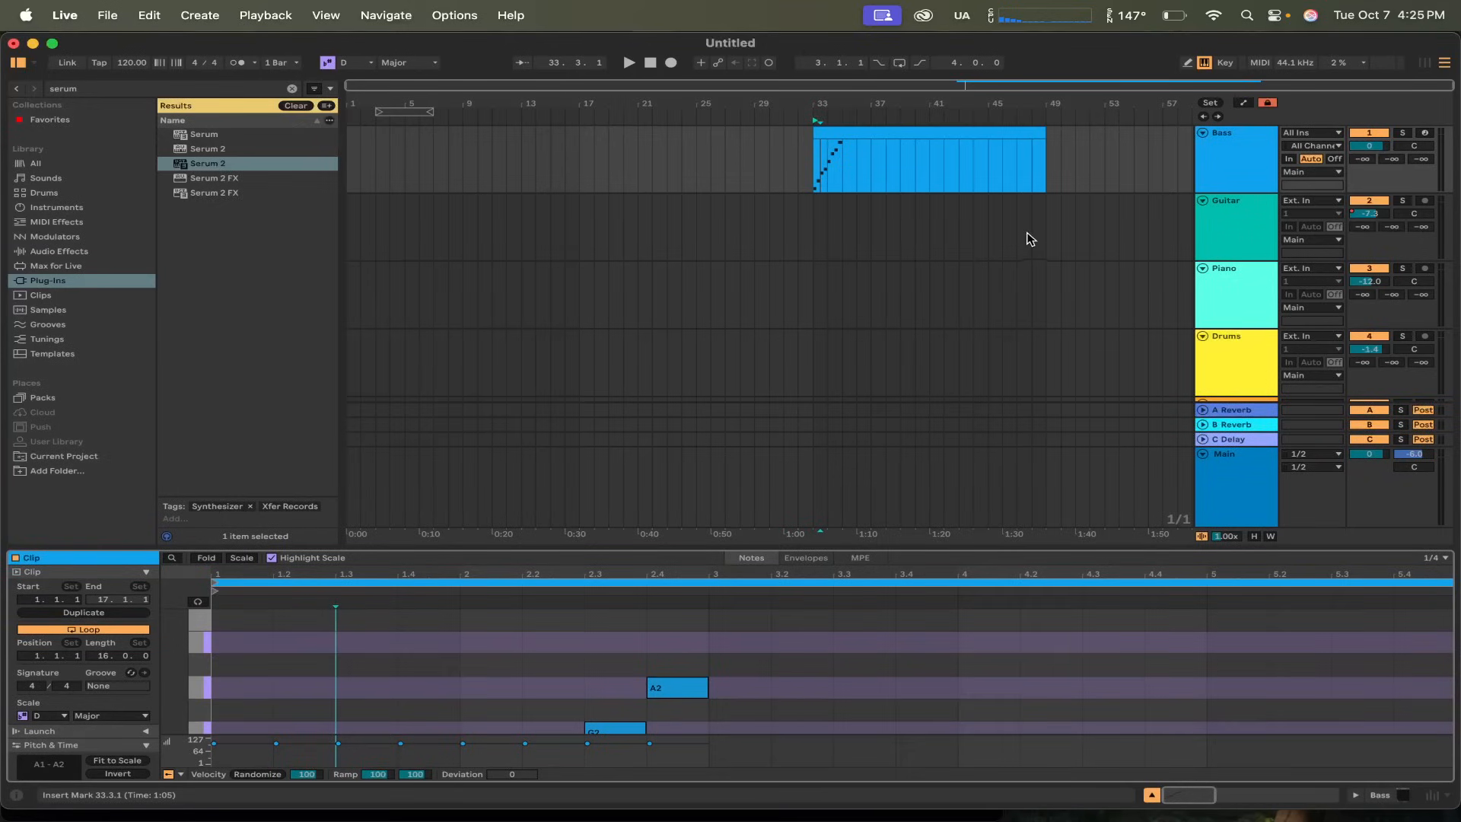
click(1061, 175)
click(1050, 134)
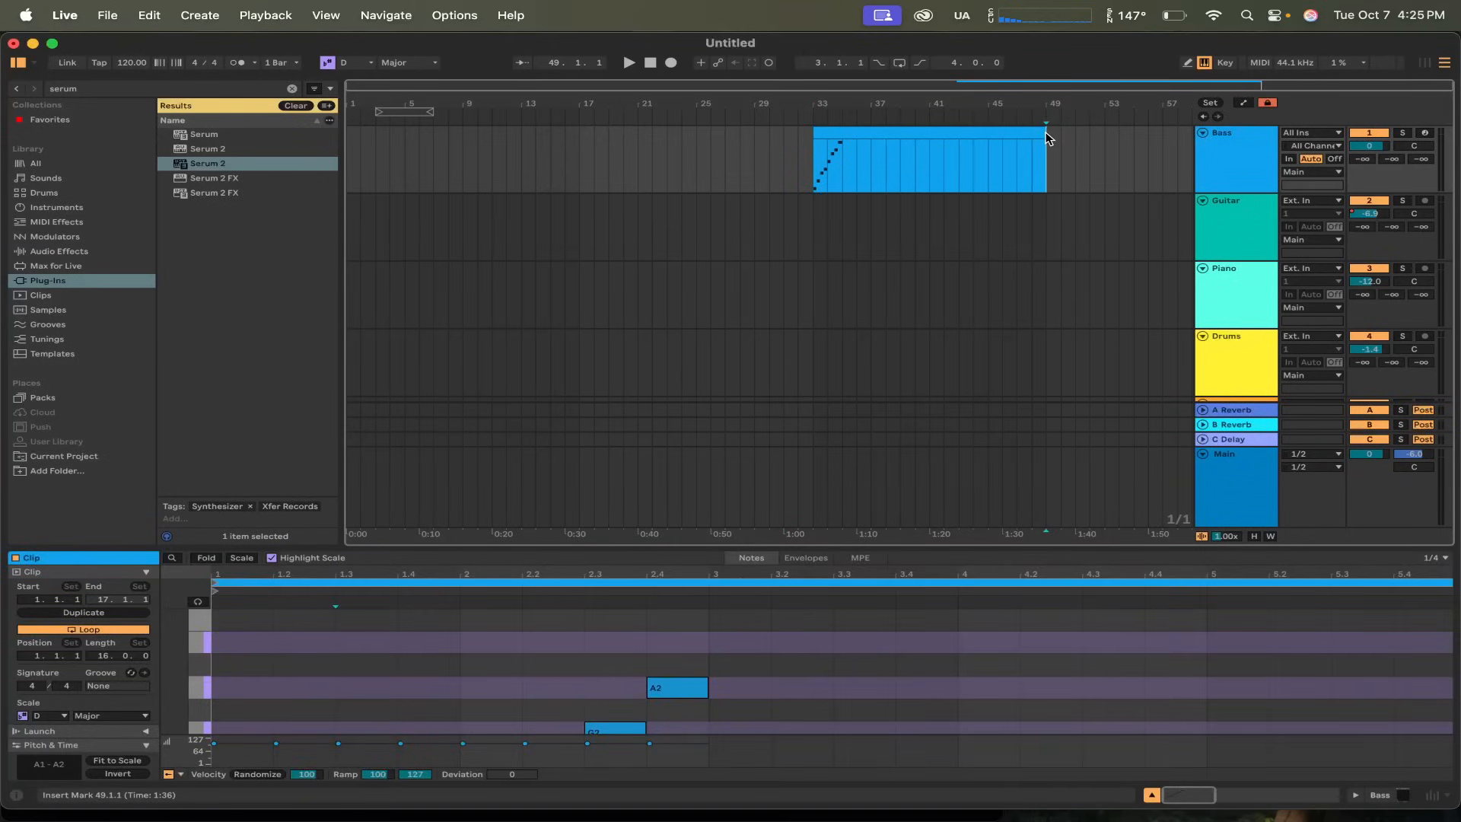
drag(1046, 137, 874, 151)
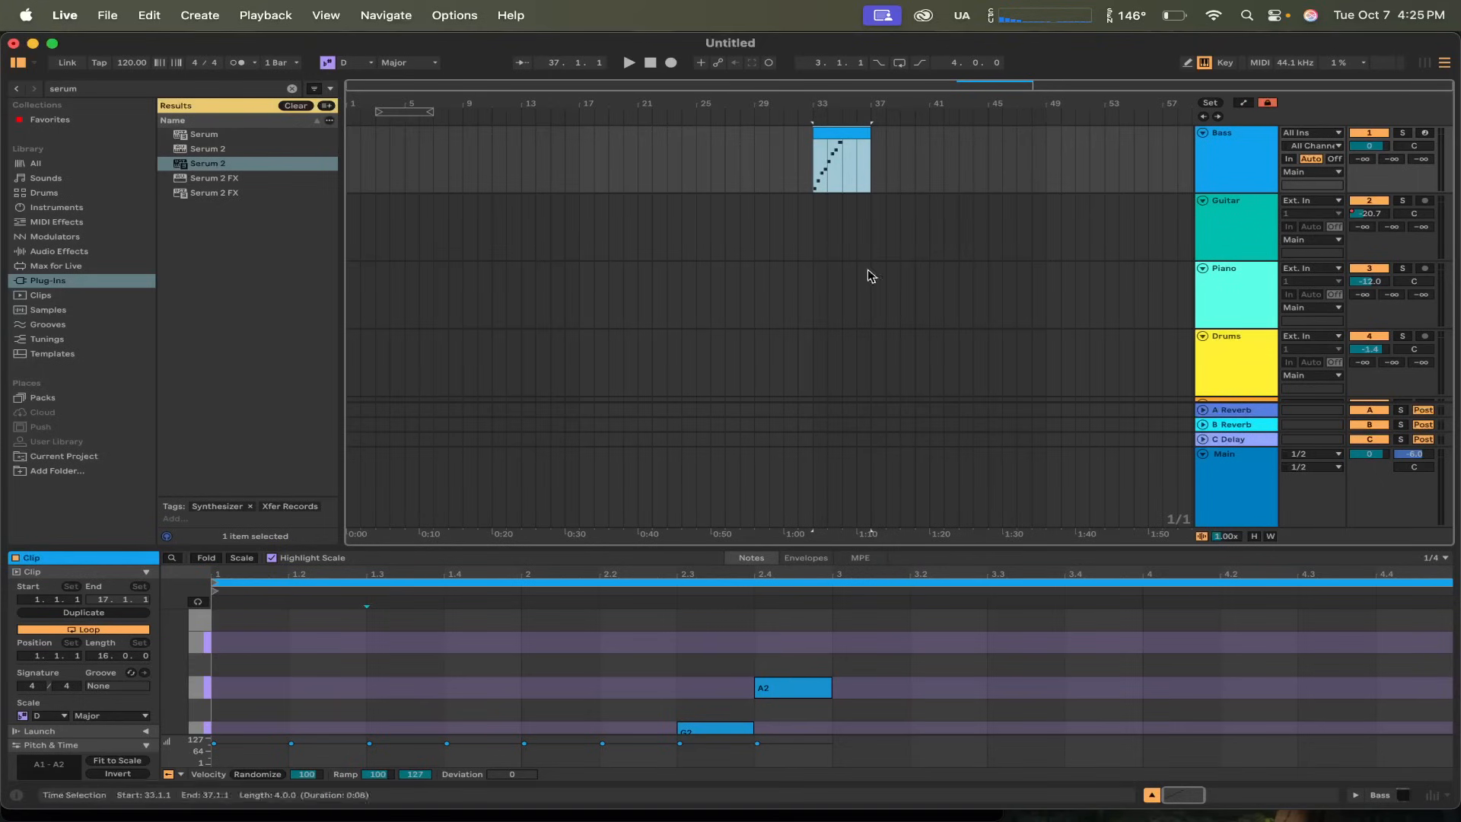
mouse_move(694, 818)
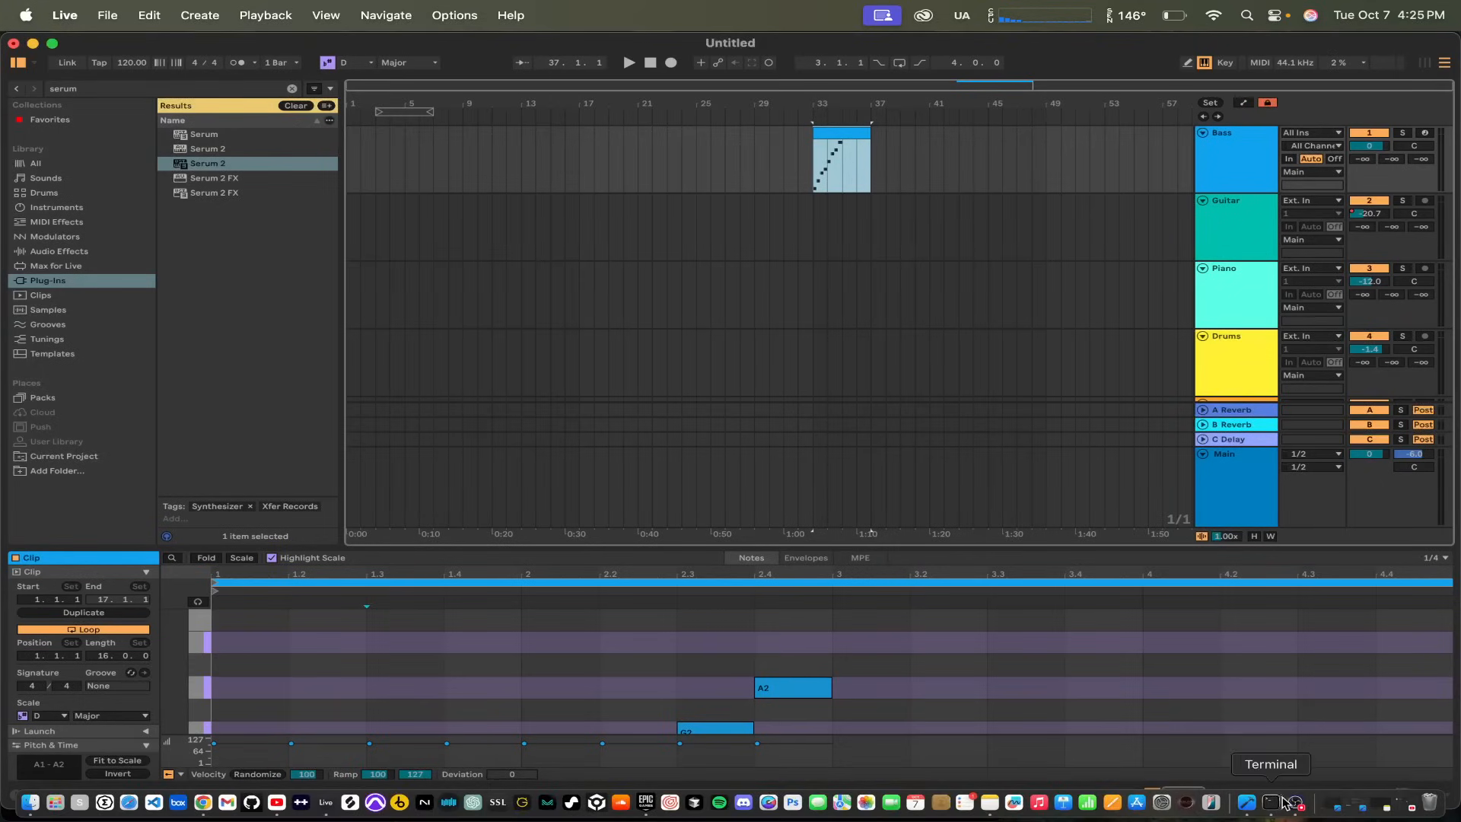